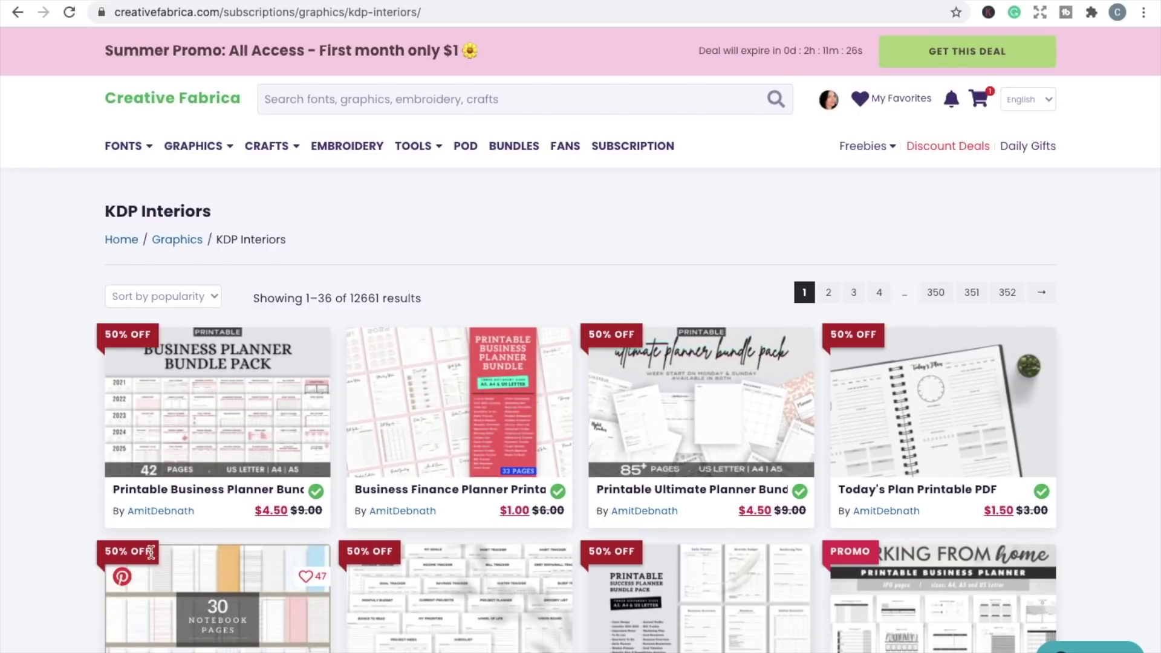
Look through the first page of KDP Interiors listings, down to the last row of products
scroll(89, 542, down, 5)
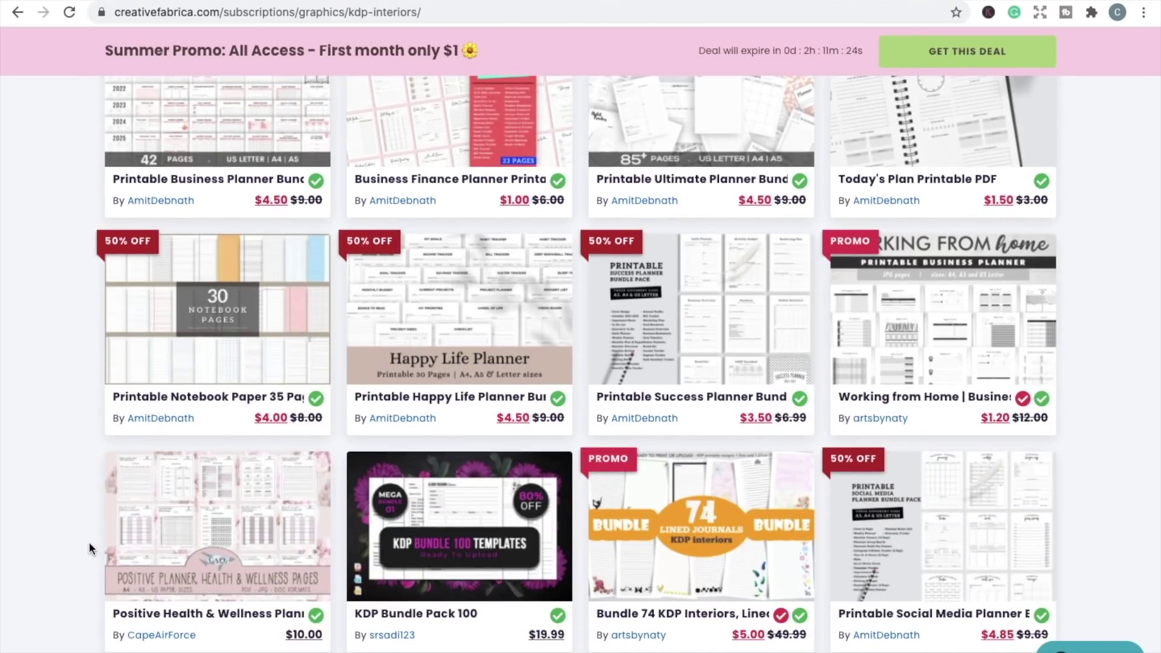
scroll(89, 542, down, 5)
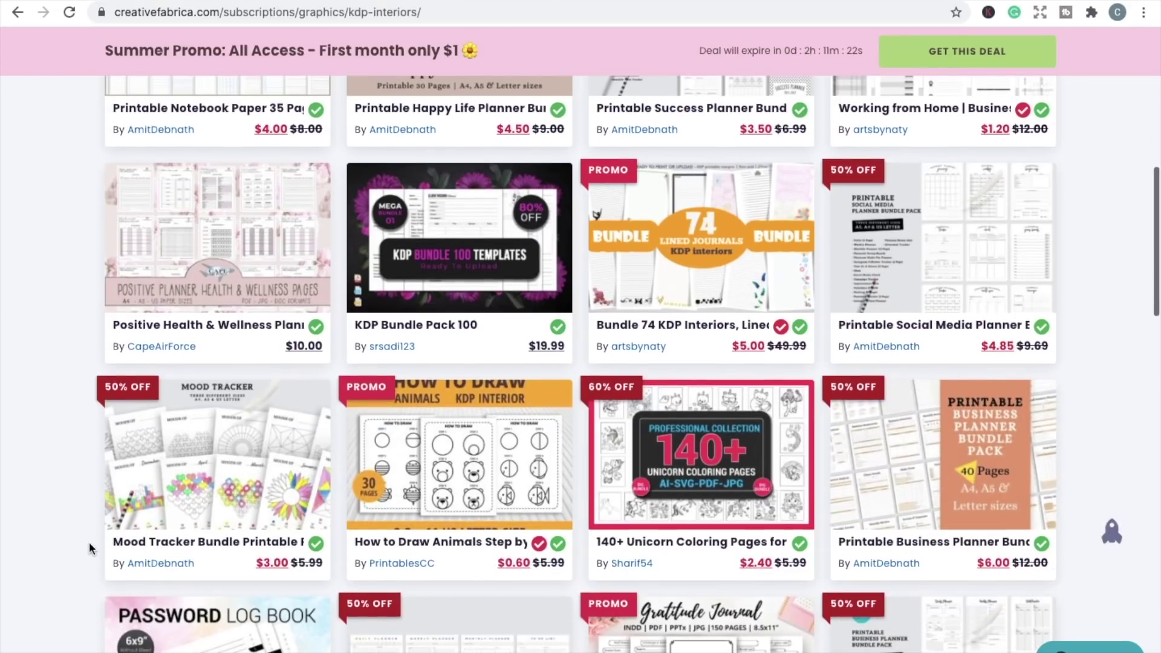
scroll(89, 542, down, 5)
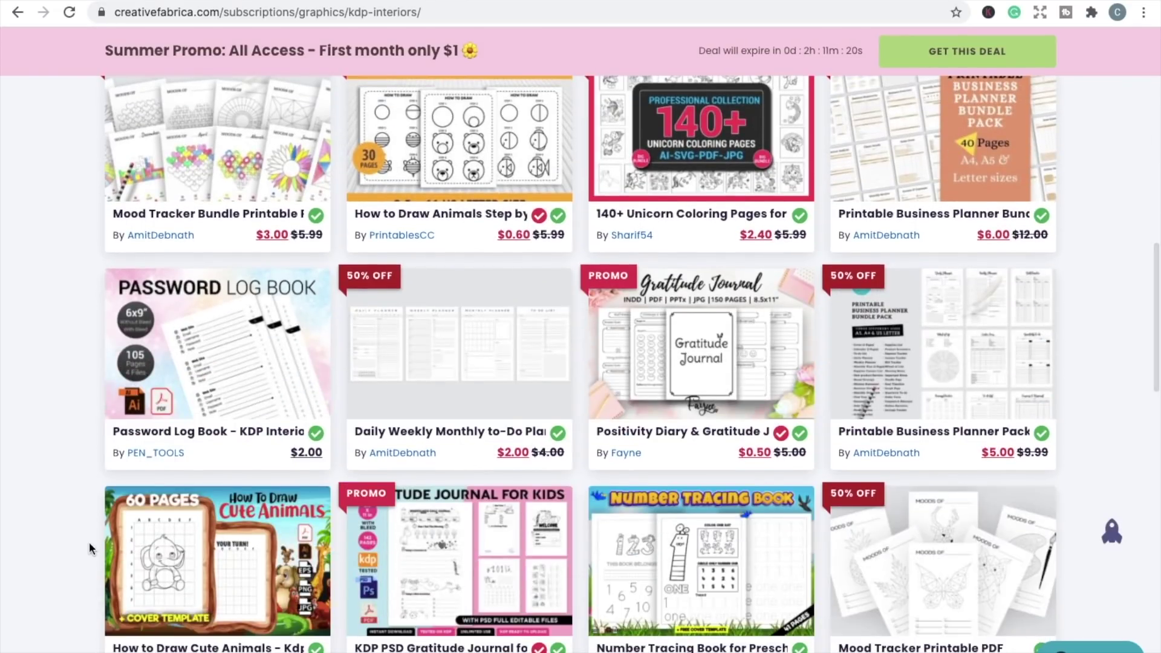
scroll(89, 541, down, 4)
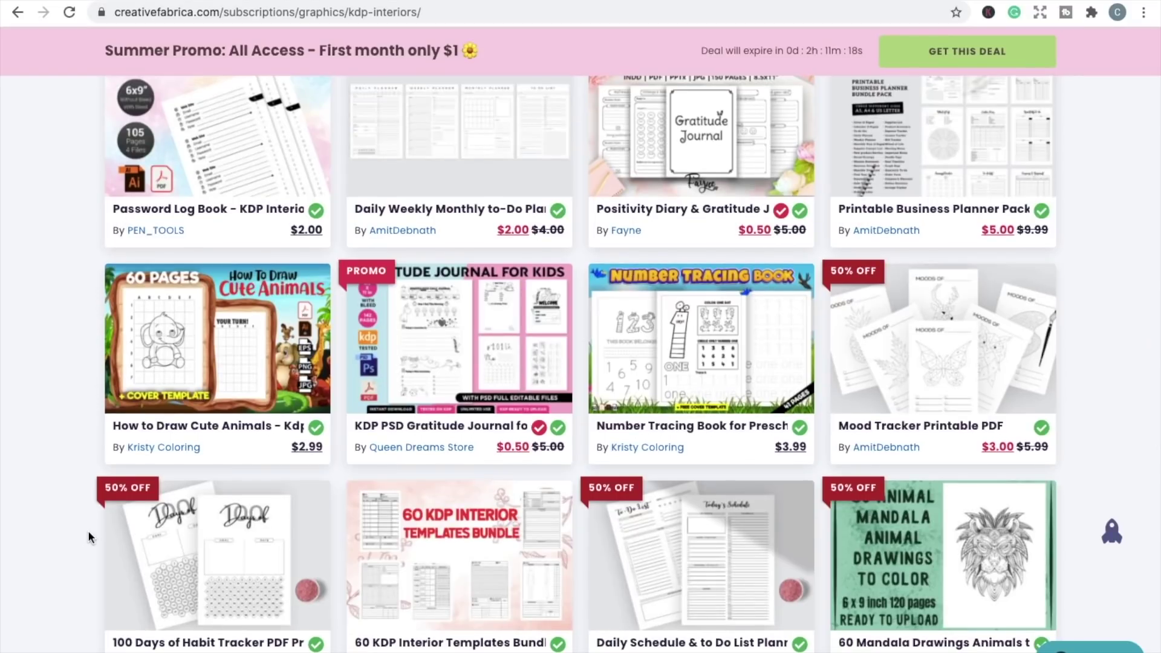
scroll(88, 530, down, 5)
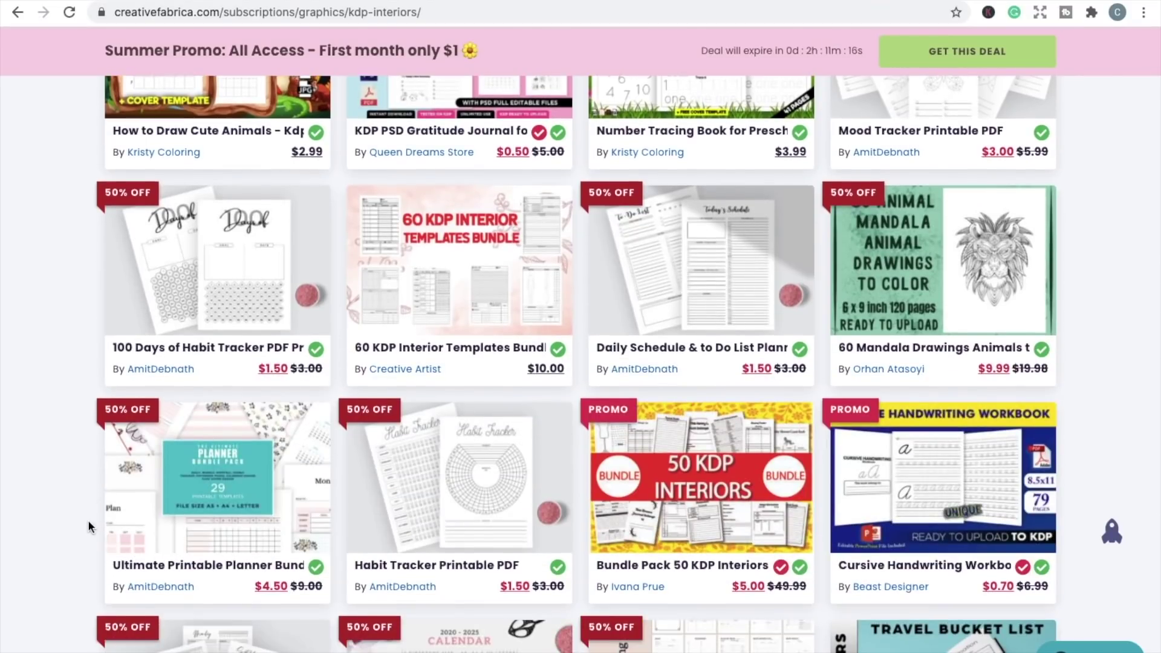
scroll(88, 520, down, 4)
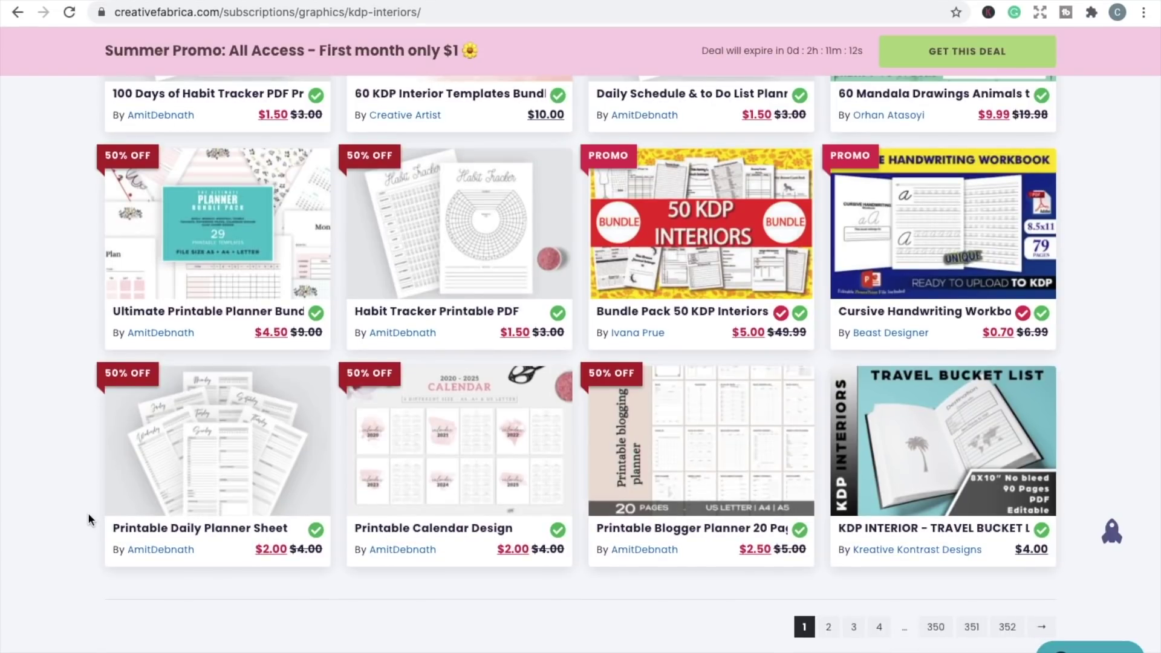
scroll(88, 511, up, 20)
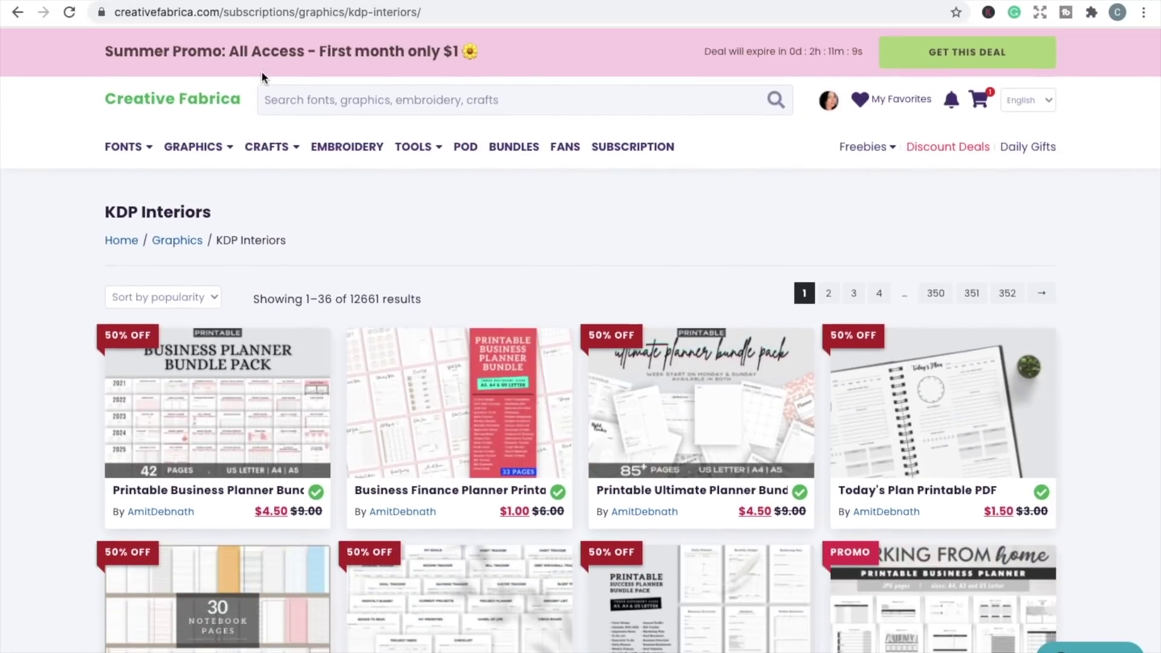
Search the site for "gratitude journal"
click(298, 100)
text(gratitude journa)
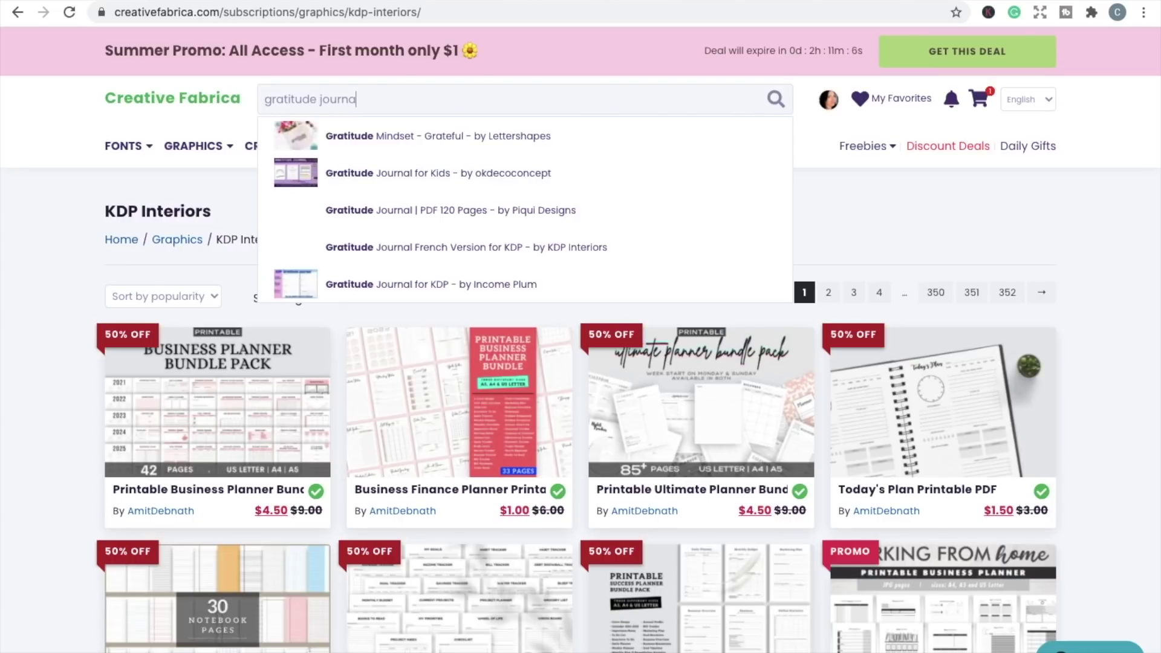
text(l)
key(Return)
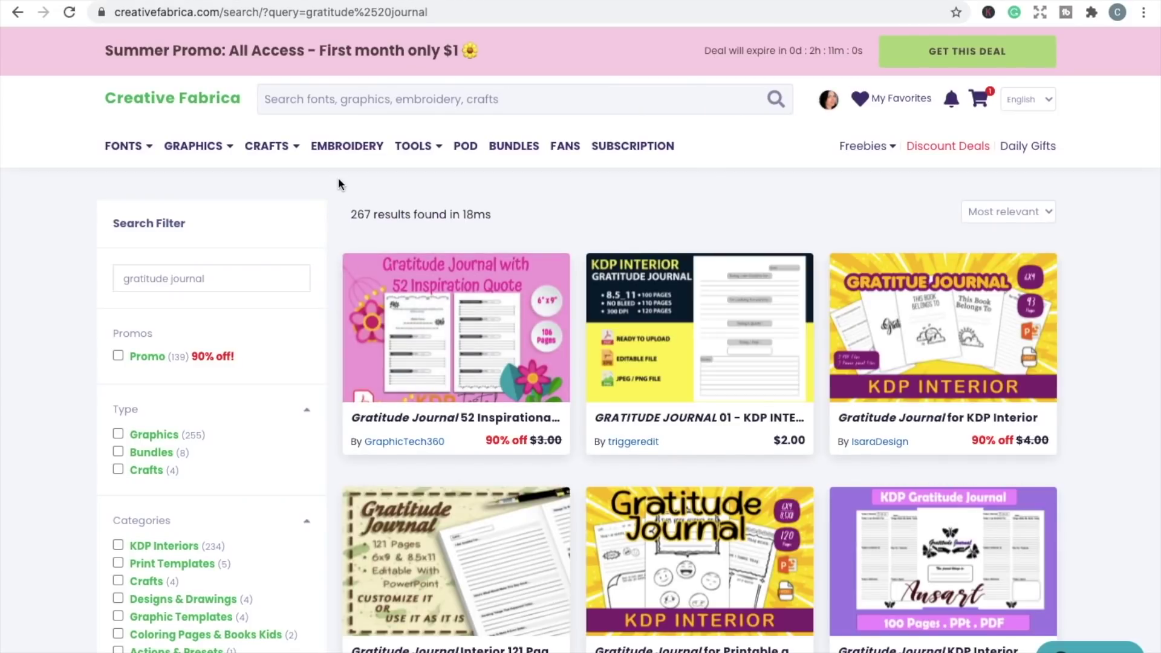
Find the Gratitude Journal with Dandelion Seeds interior among the search results, open its product page and add it to the cart
scroll(397, 286, down, 3)
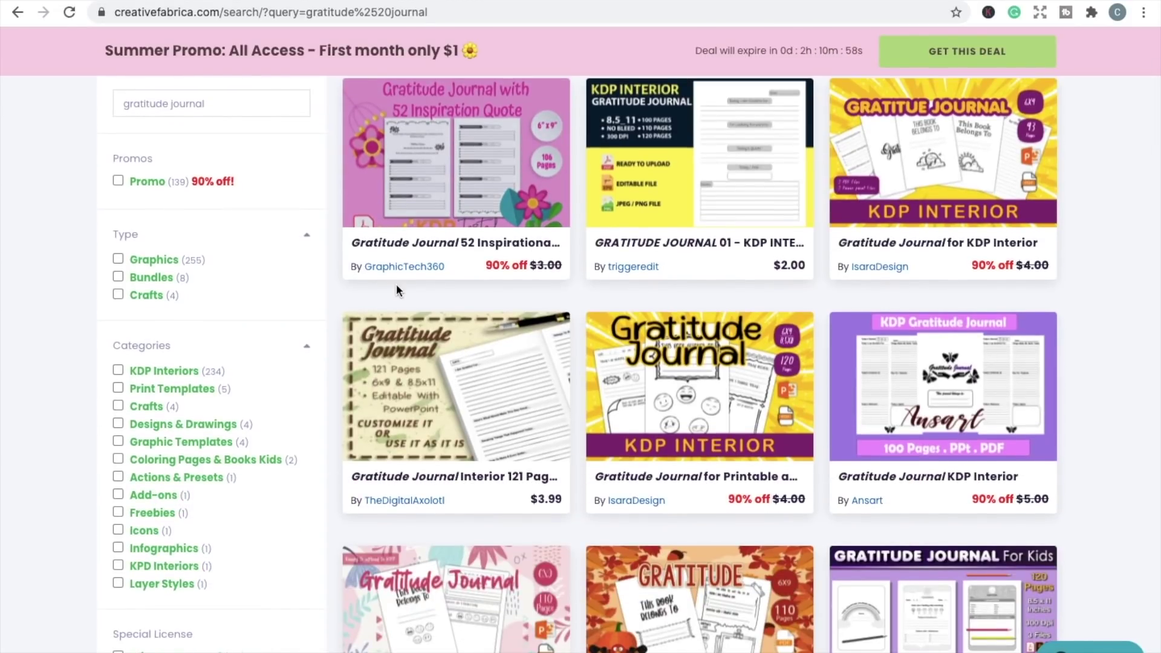
scroll(397, 291, down, 4)
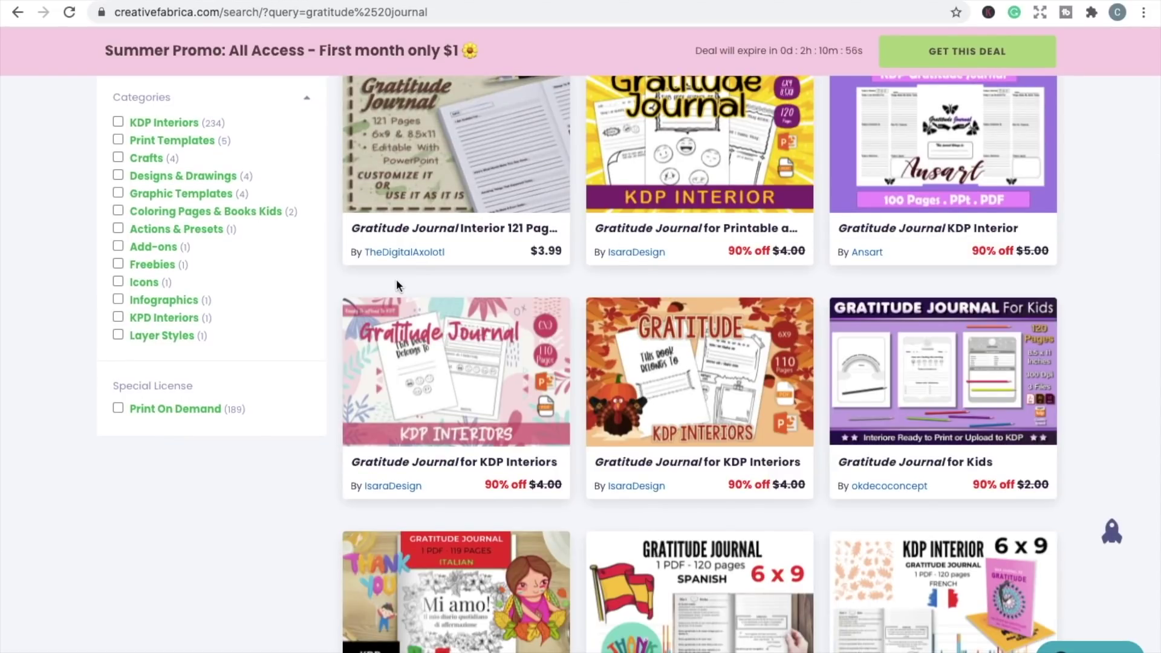
scroll(397, 285, down, 4)
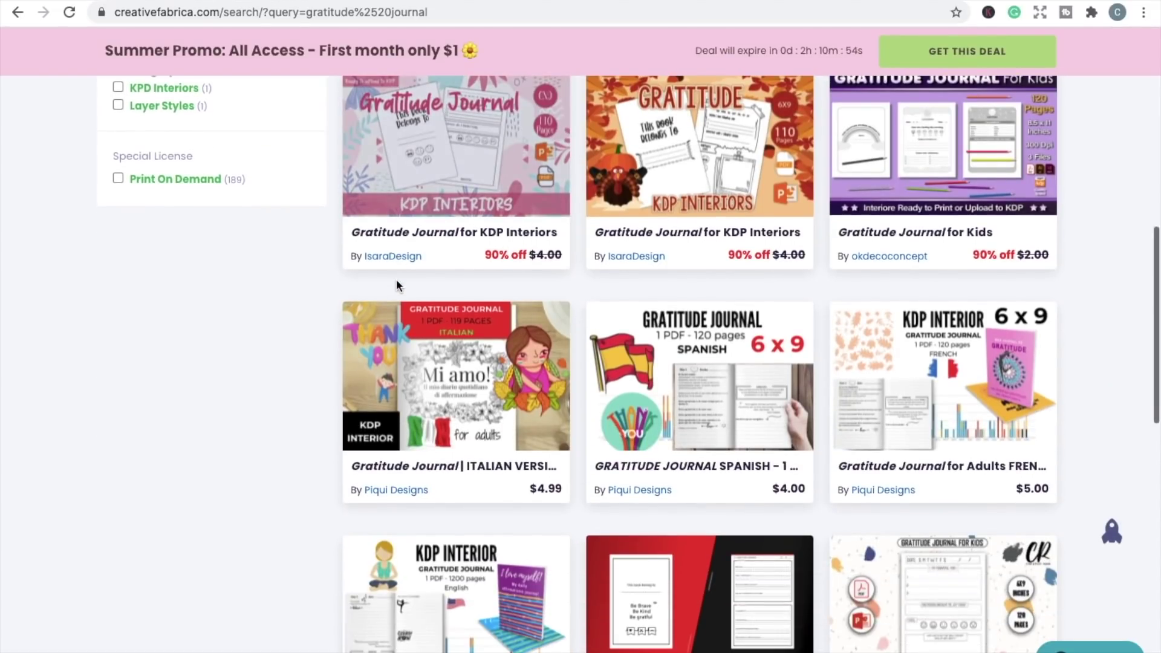
scroll(396, 284, down, 6)
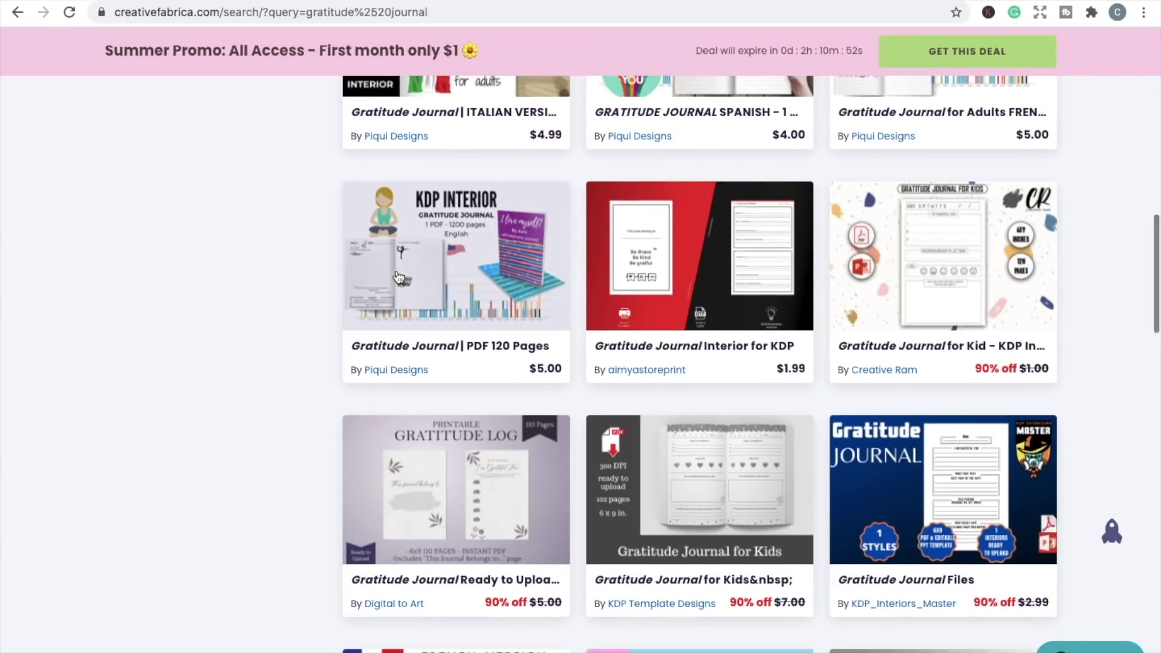
scroll(397, 263, down, 4)
scroll(396, 255, down, 4)
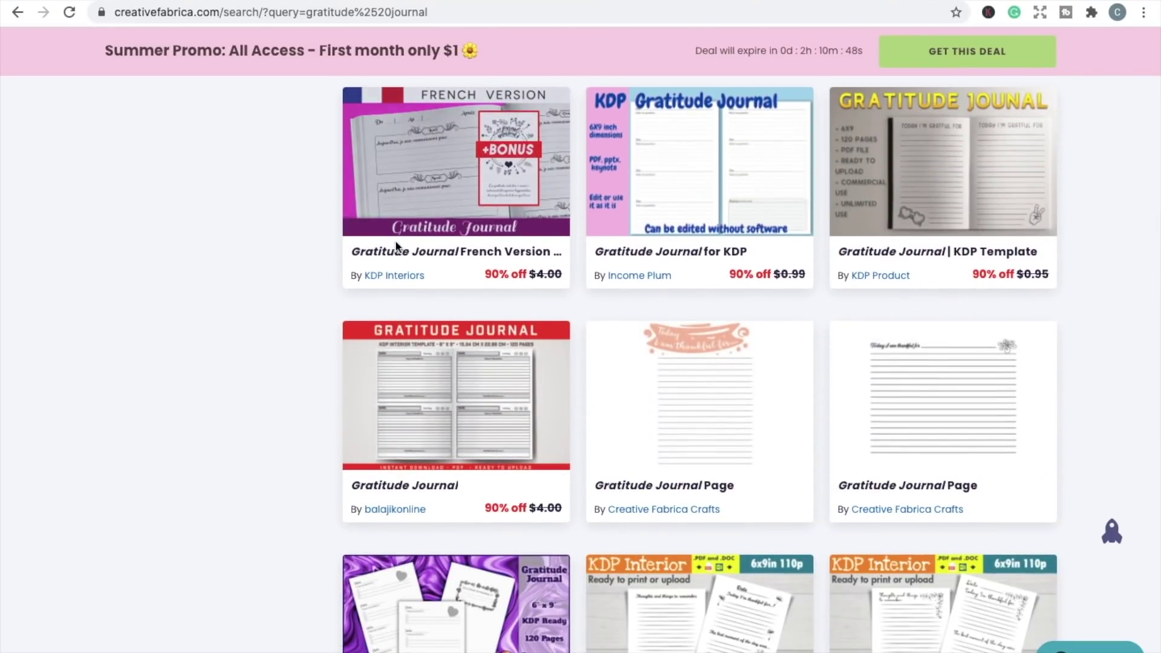
scroll(396, 247, down, 5)
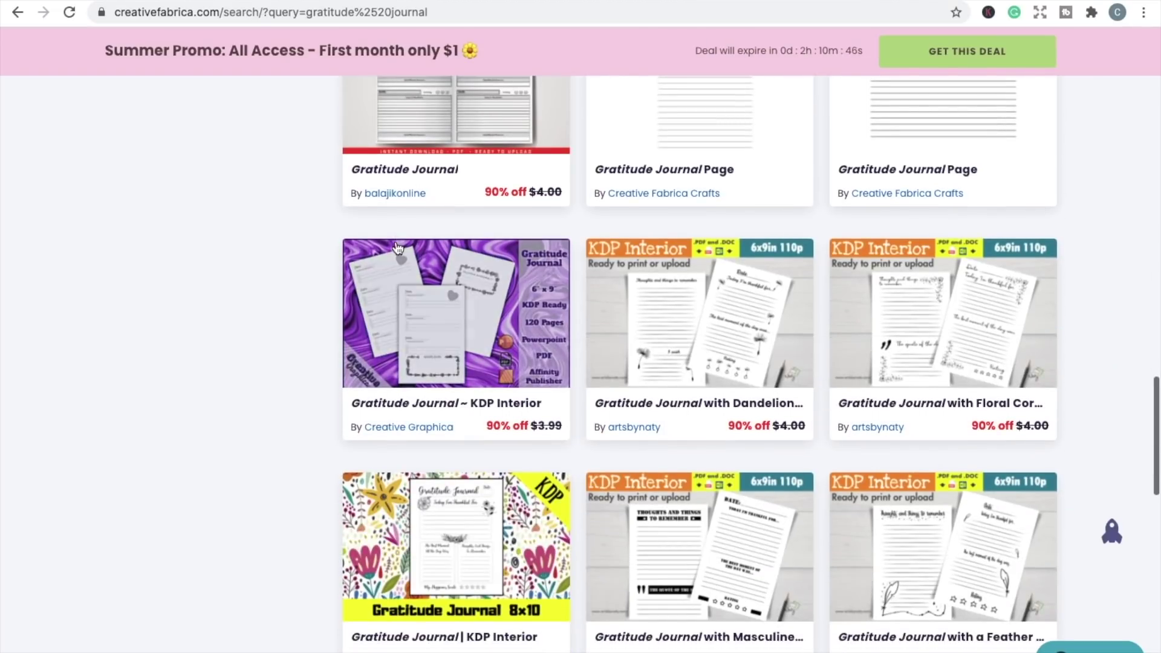
scroll(396, 246, down, 2)
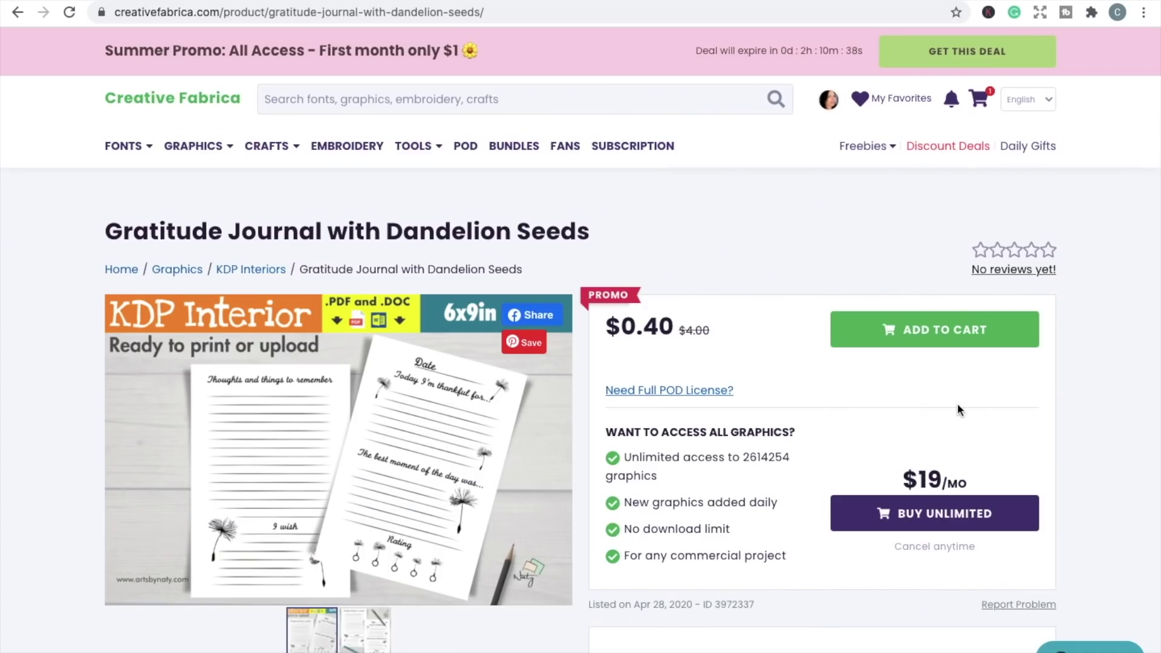
click(948, 333)
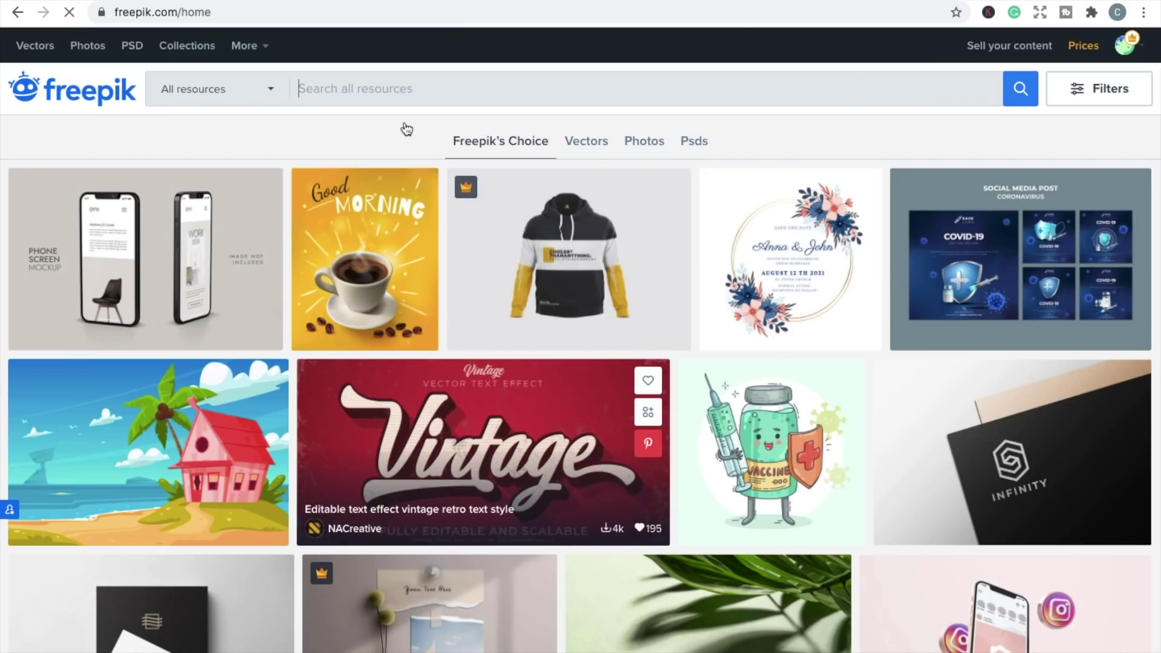
Search all Freepik resources for "dandelion" and look through the resulting artwork
text(dandelion)
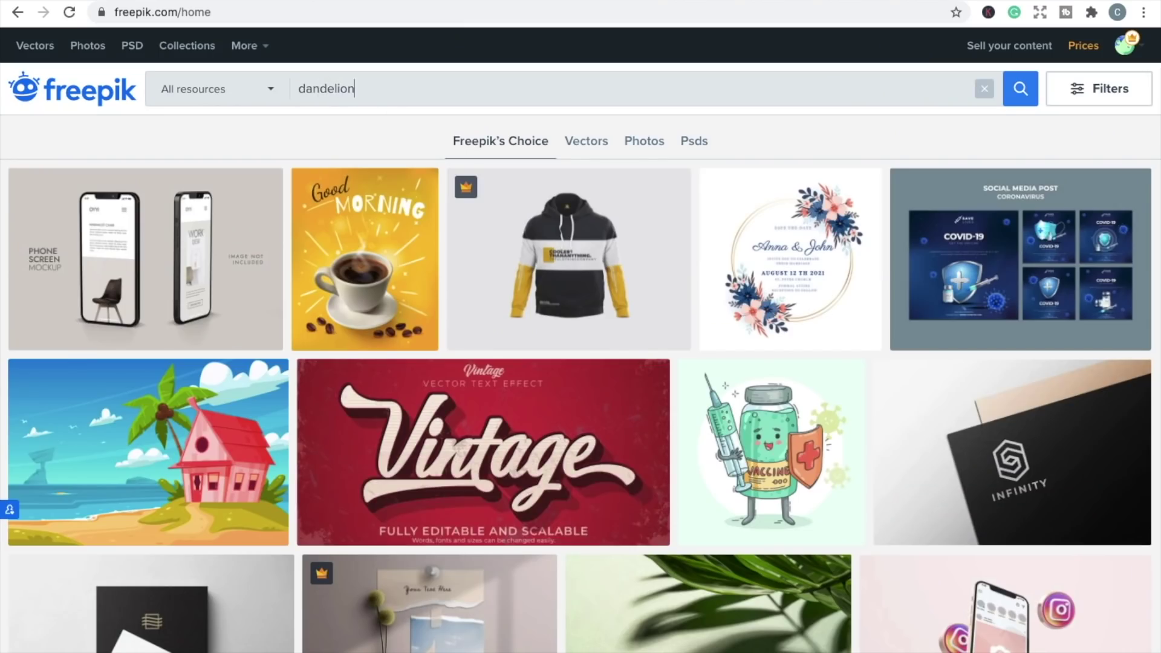
key(Return)
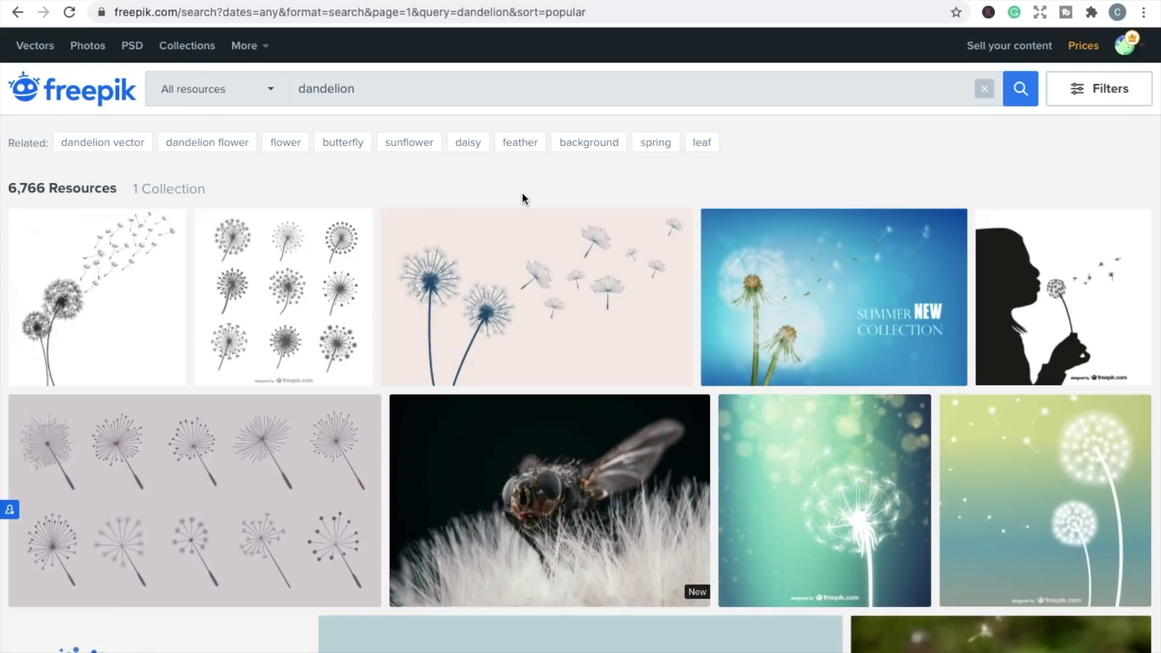
scroll(527, 286, down, 3)
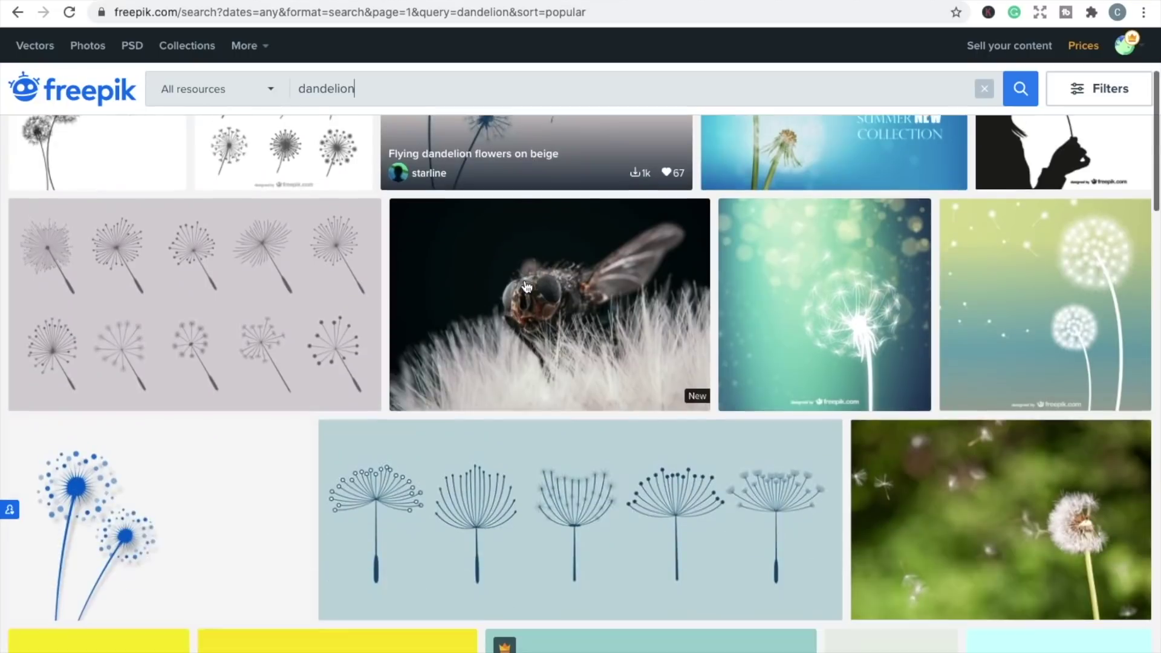
scroll(526, 287, down, 5)
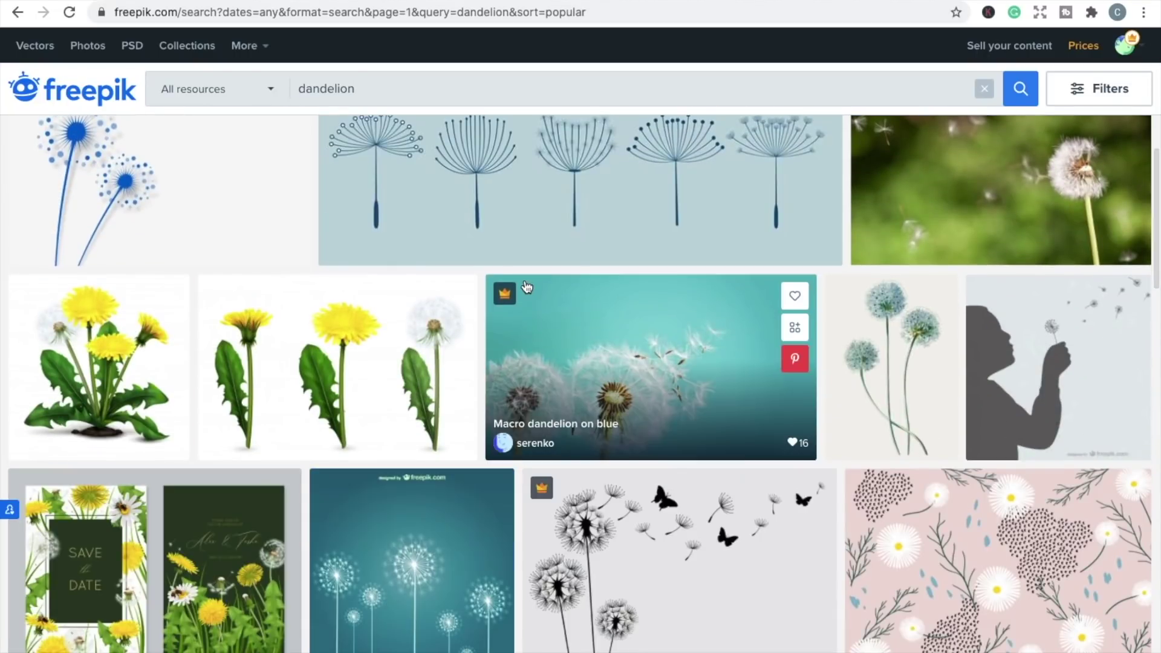
scroll(527, 286, down, 4)
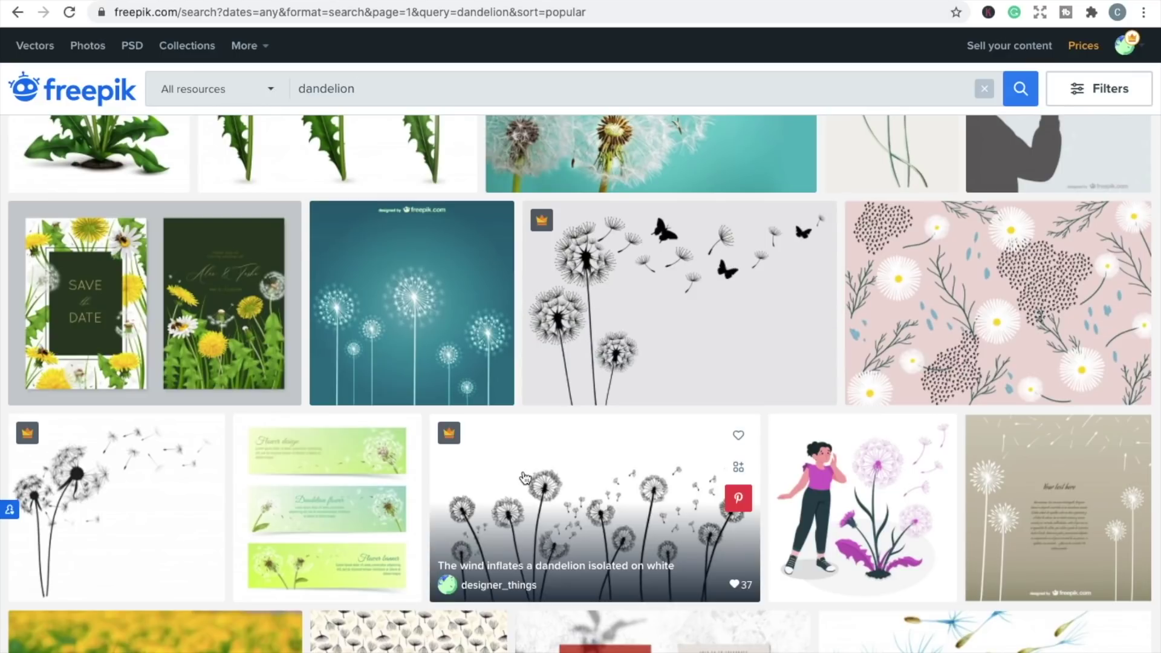
scroll(525, 478, down, 4)
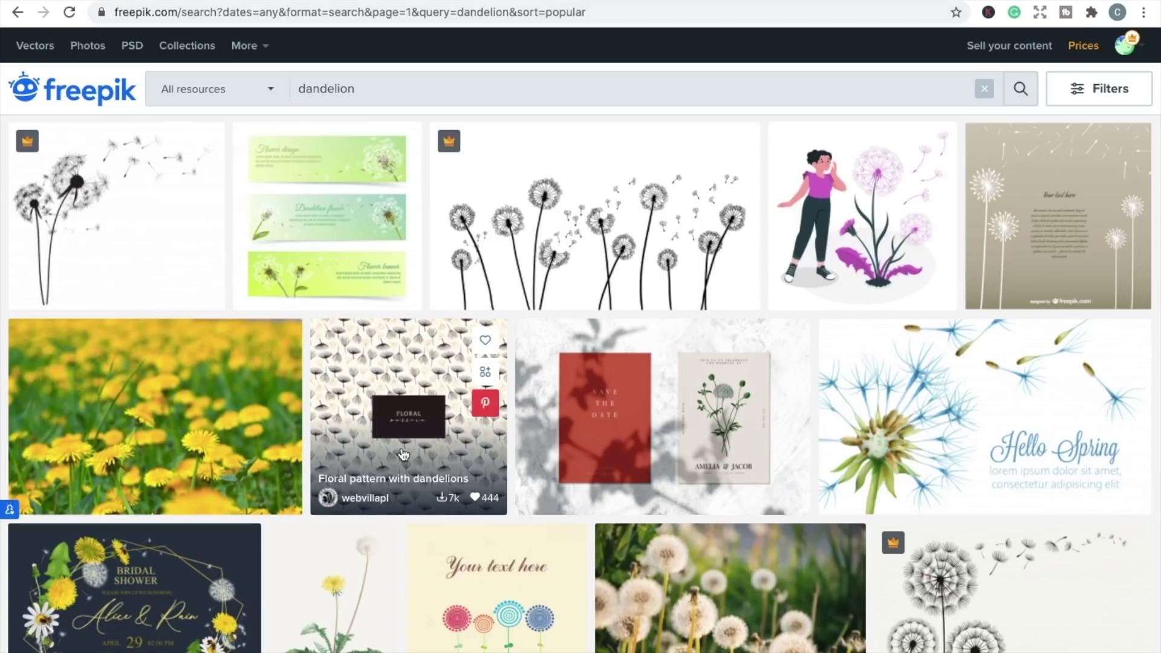
scroll(403, 454, down, 5)
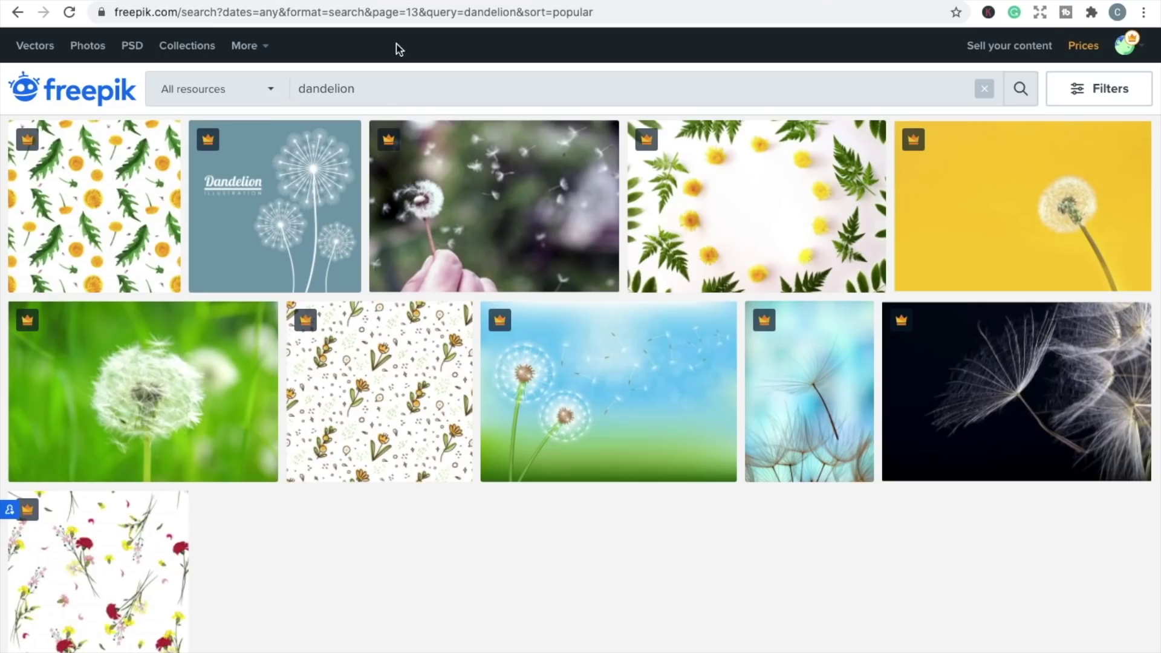
Search all resources for "watercolor background"
click(363, 89)
text(watercolor b)
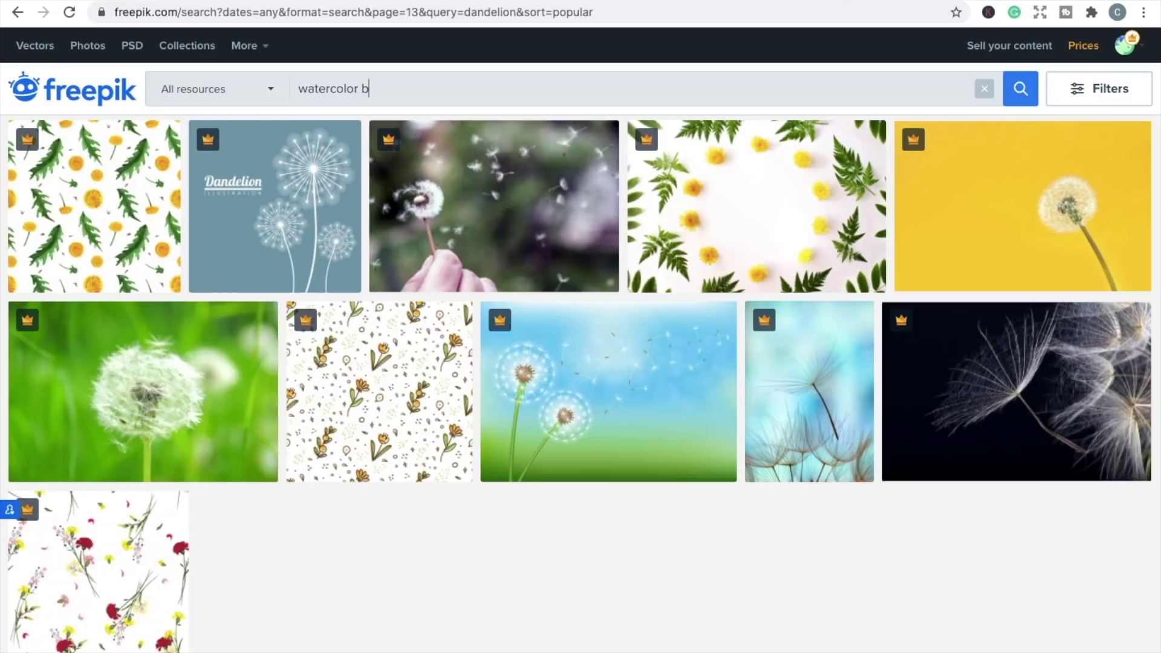
text(ackground)
key(Return)
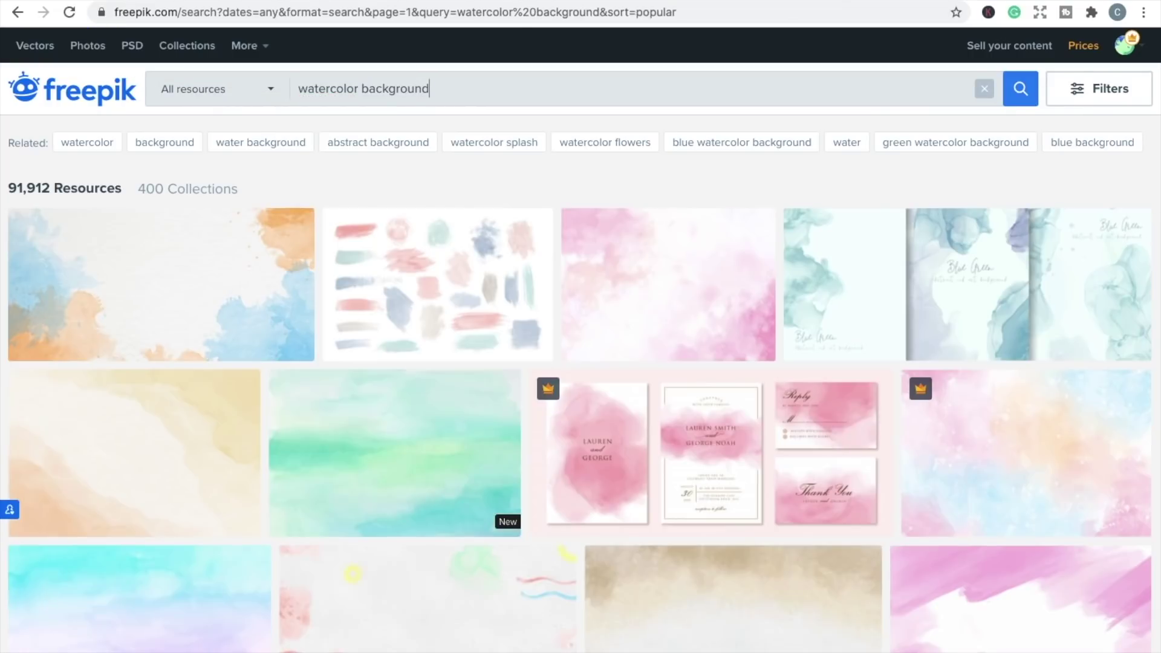
Examine the watercolor background images on the first two result pages
scroll(365, 382, down, 3)
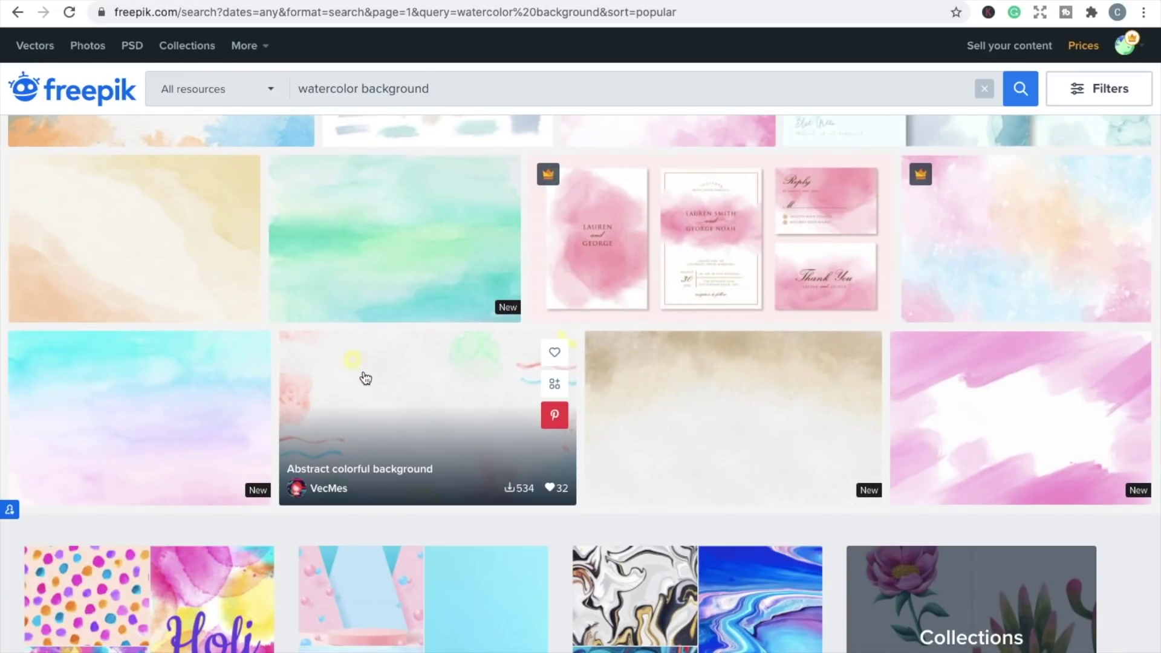
click(188, 393)
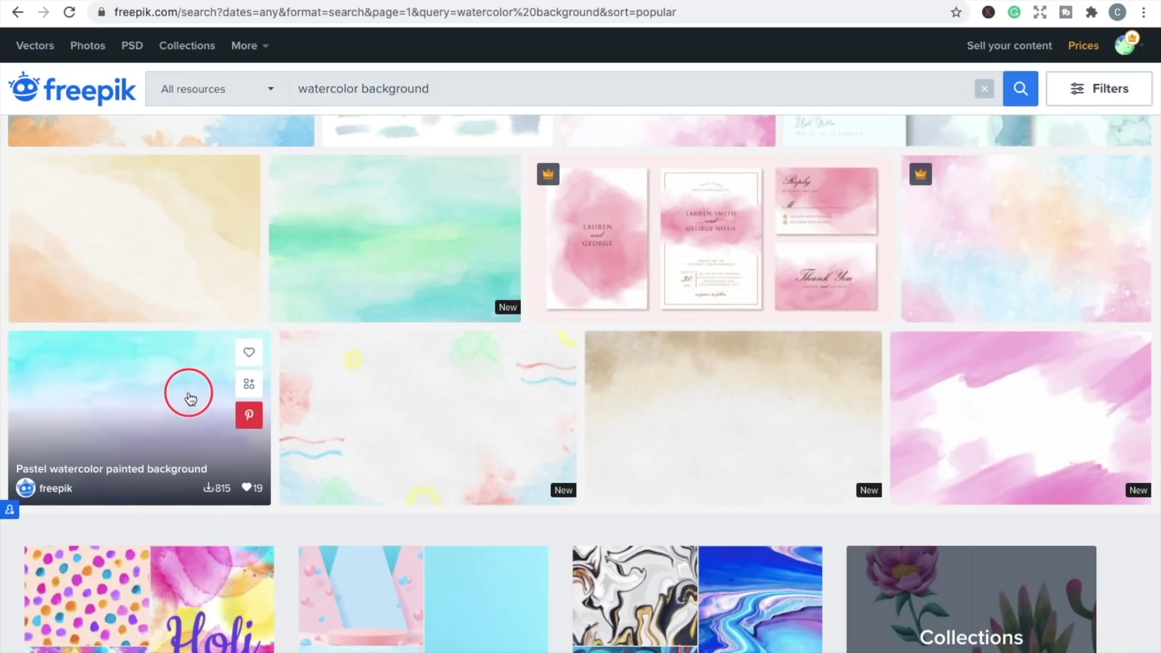
scroll(234, 506, down, 10)
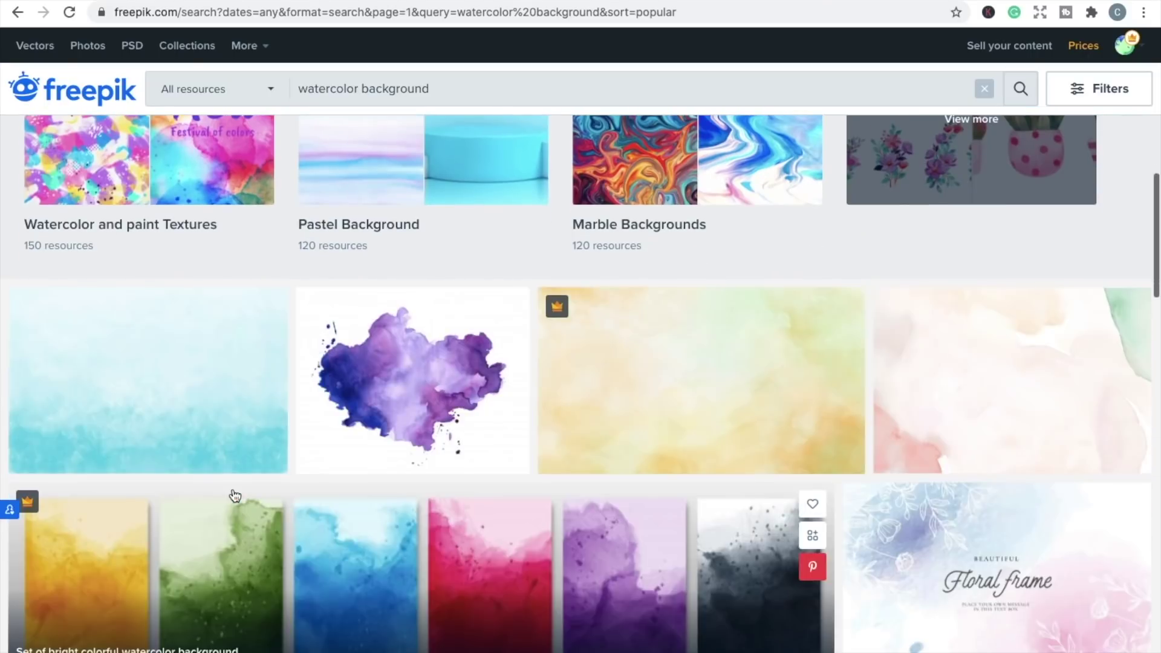
scroll(235, 482, down, 7)
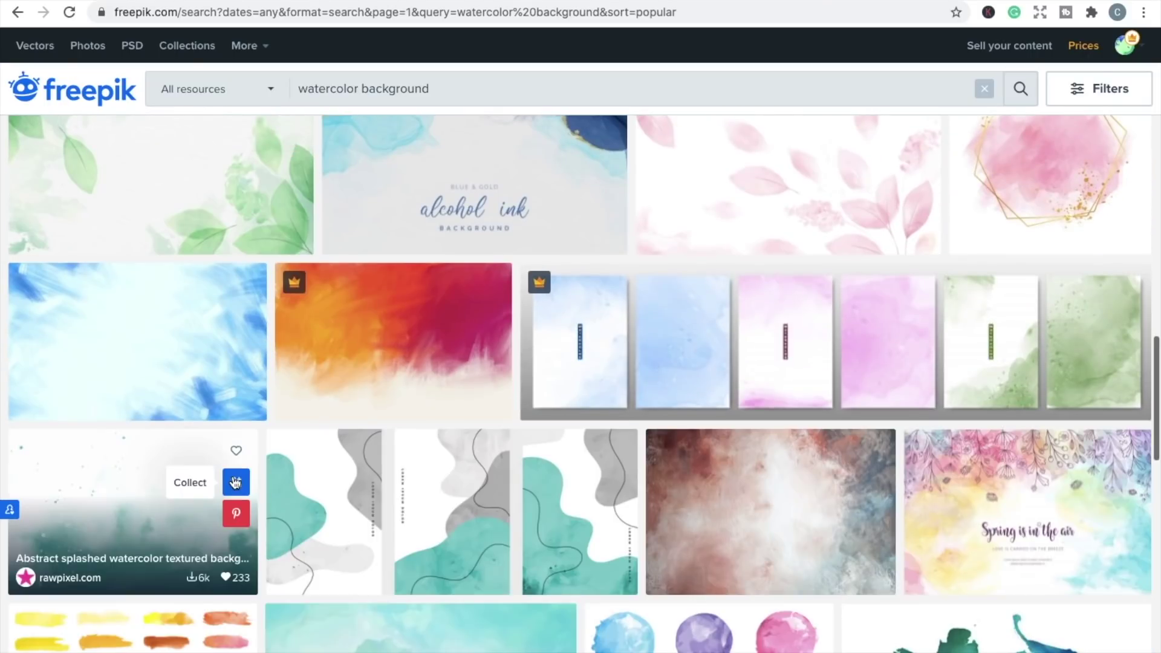
scroll(234, 480, down, 4)
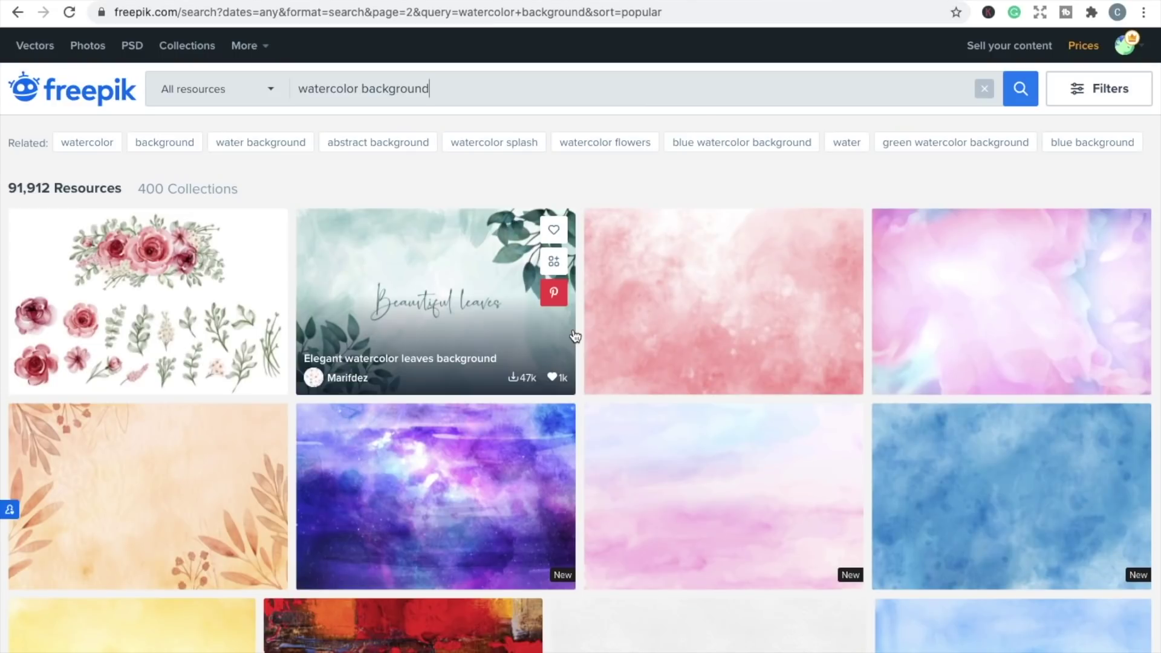
scroll(575, 336, down, 9)
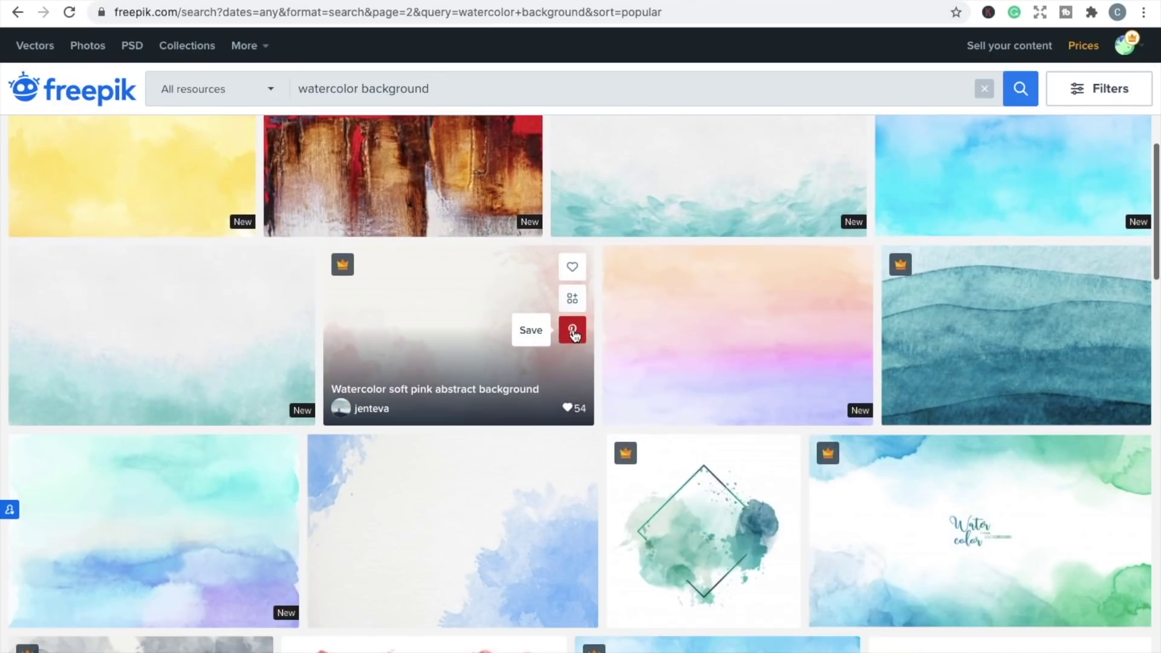
scroll(572, 326, down, 5)
scroll(572, 326, down, 5)
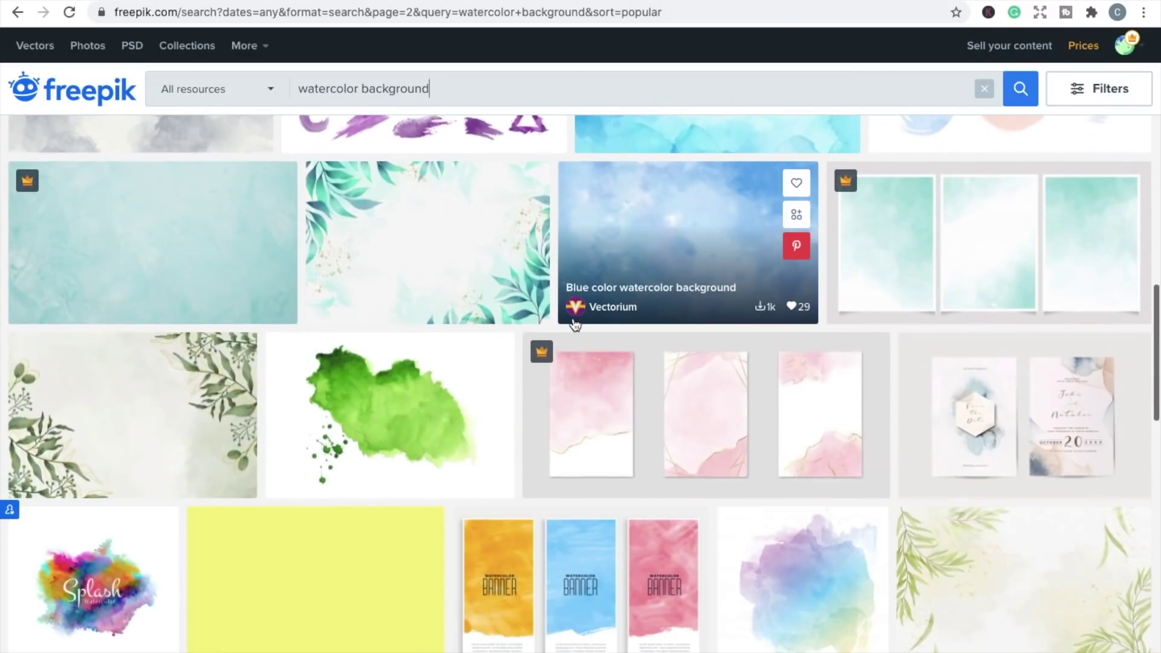
scroll(575, 325, down, 5)
scroll(573, 310, down, 4)
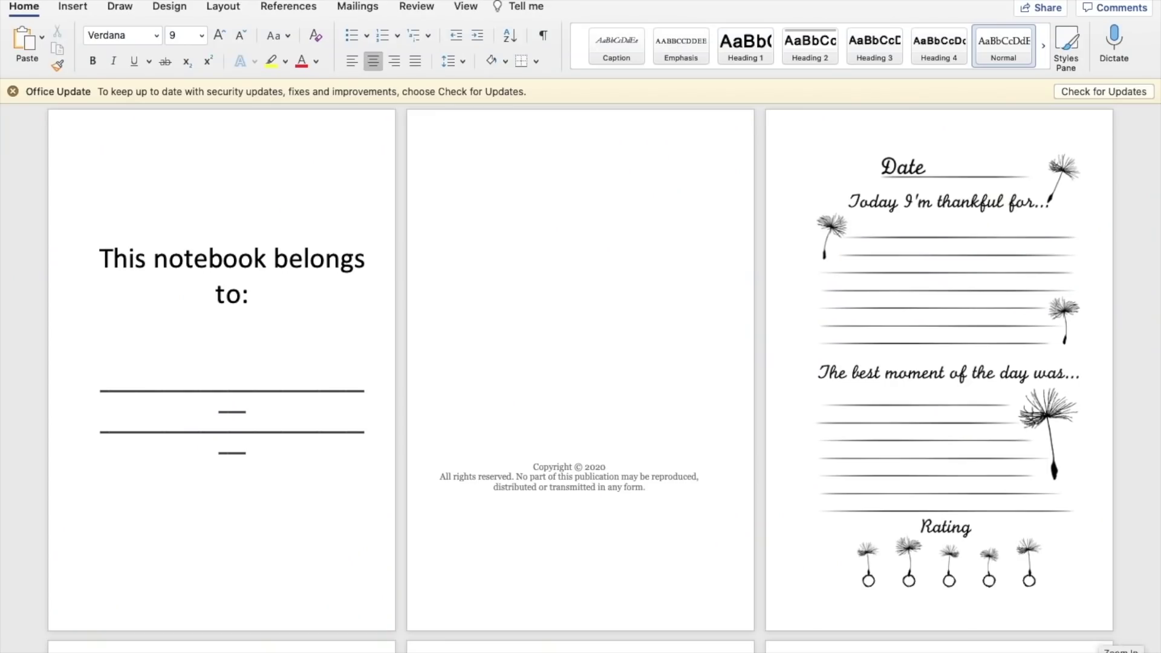
Replace "notebook" with "Journal" in the ownership title on the first page
click(1110, 652)
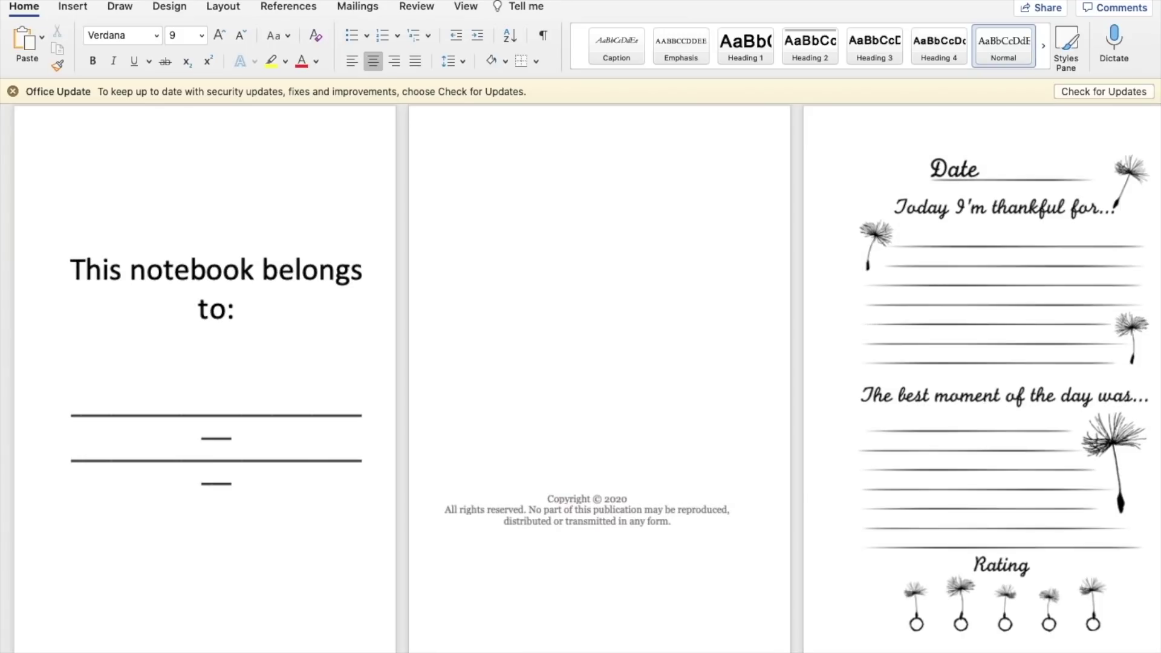
click(1109, 652)
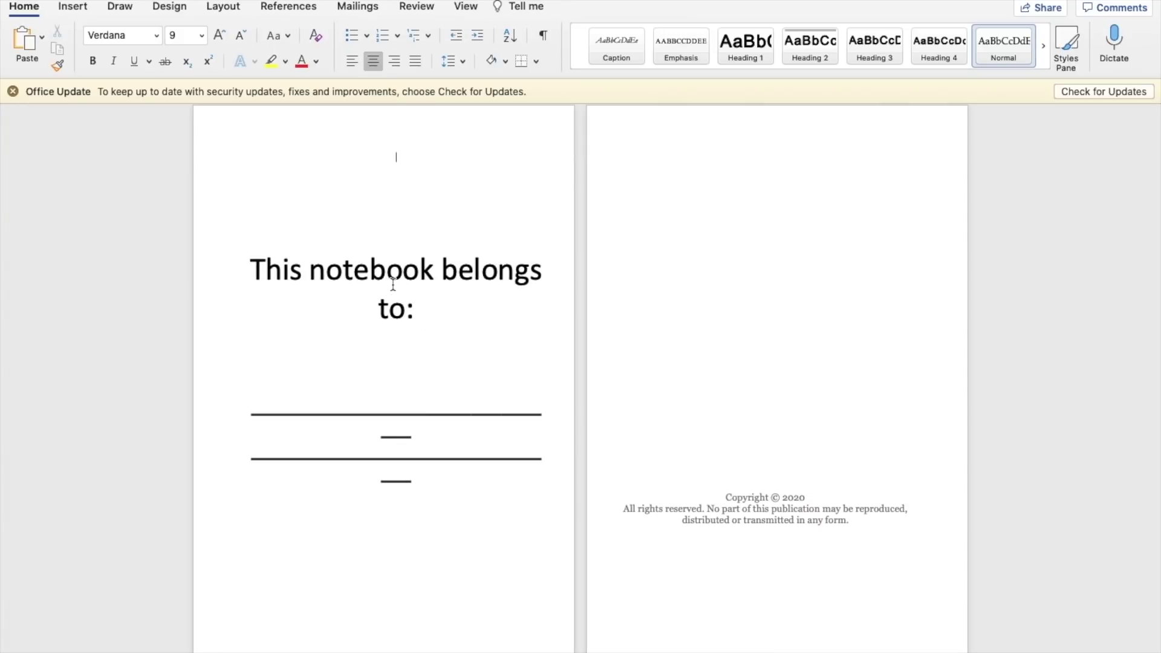
drag(442, 272, 316, 270)
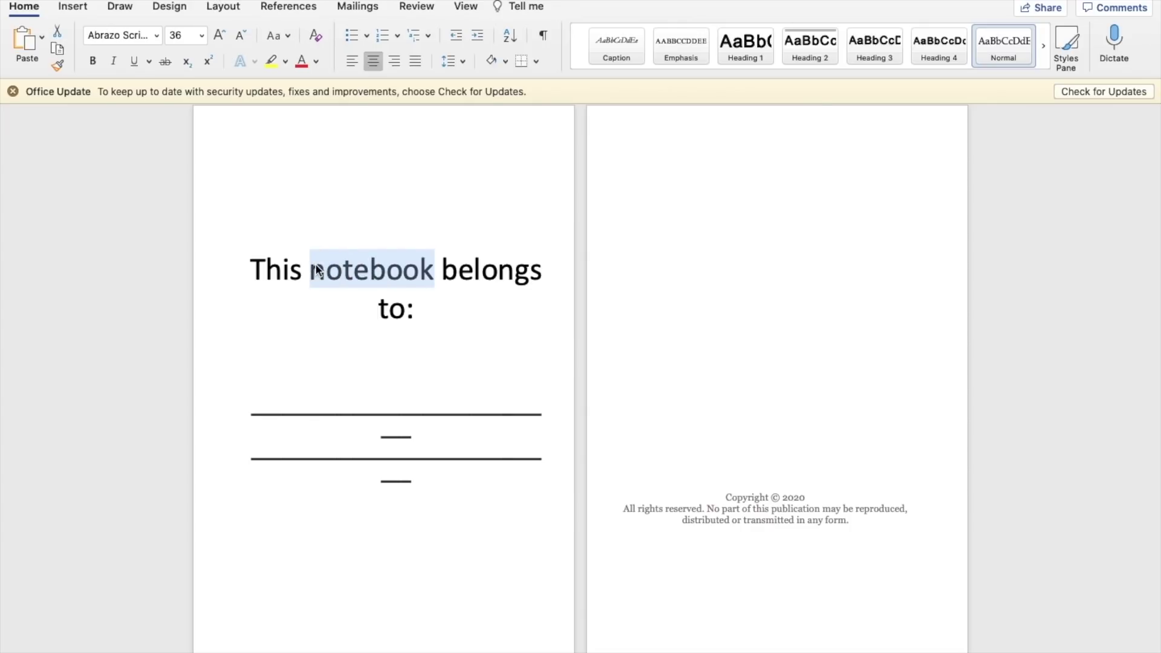
text(Jp)
key(BackSpace)
text(ournal)
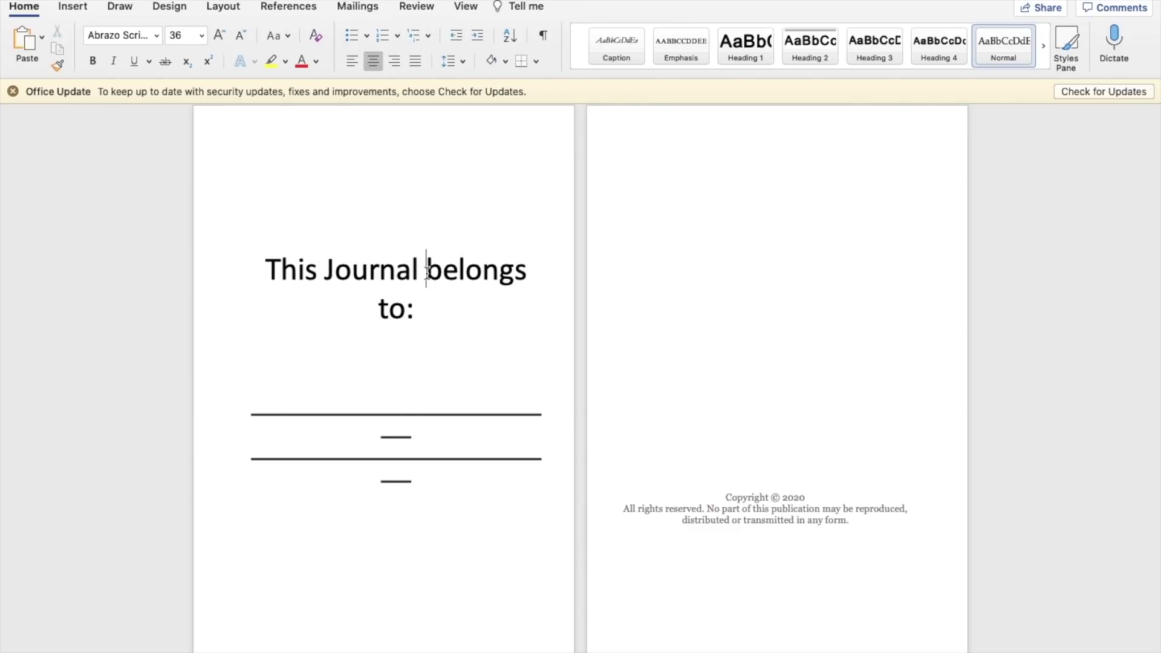
Break the ownership title before "belongs to:" and make "journal" lowercase so it reads "This journal / belongs to:"
key(Return)
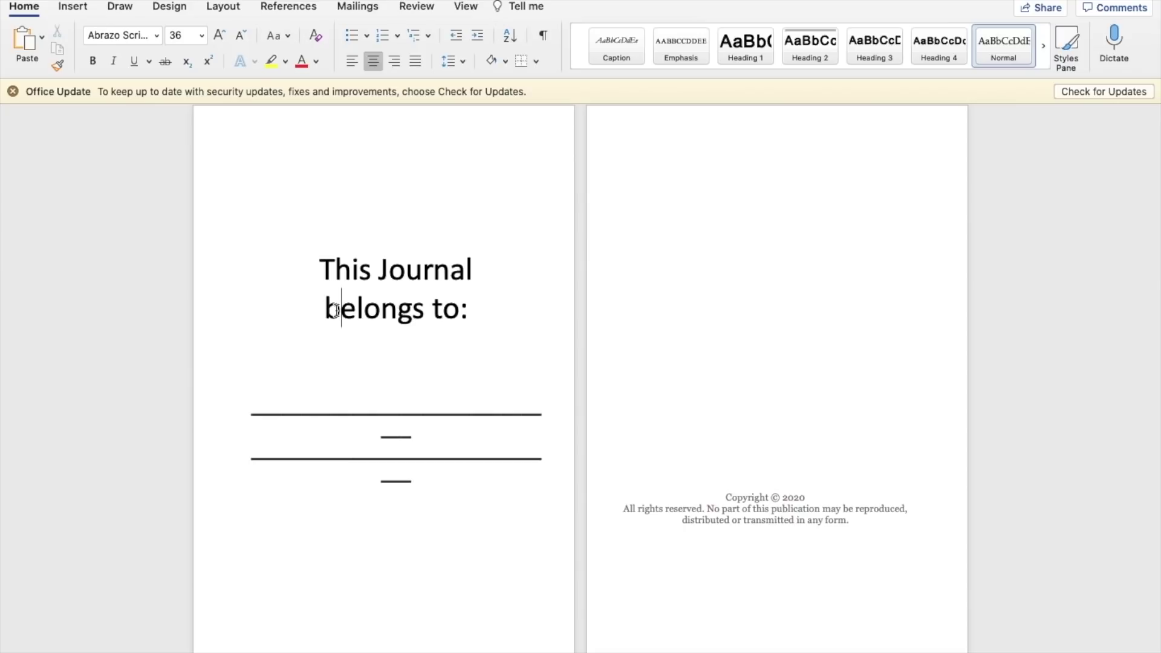
key(Delete)
text(B)
click(386, 269)
key(BackSpace)
text(j)
click(339, 306)
key(BackSpace)
text(b)
Delete the overflowing underscores of the first name line and convert it into a single thin rule
click(428, 432)
key(BackSpace)
key(BackSpace)
key(BackSpace)
key(BackSpace)
key(BackSpace)
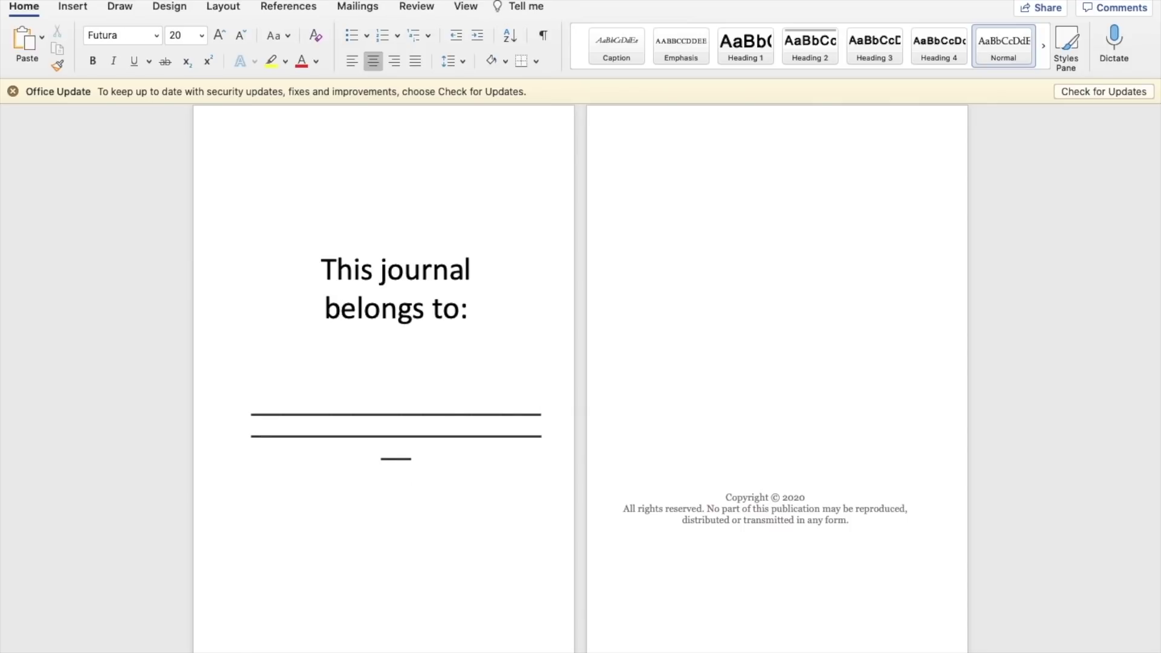
key(Return)
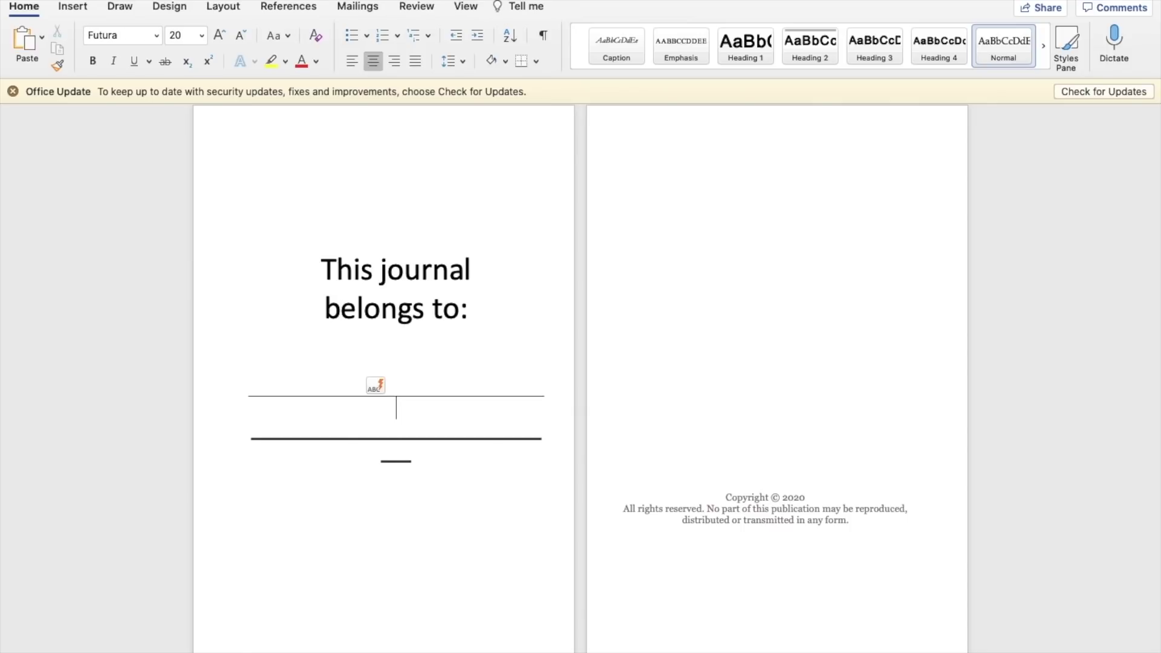
Trim the second name line's overflow, convert it into a matching thin rule and adjust the spacing between both lines
click(438, 469)
key(BackSpace)
key(BackSpace)
key(BackSpace)
key(BackSpace)
key(Return)
click(430, 412)
key(Return)
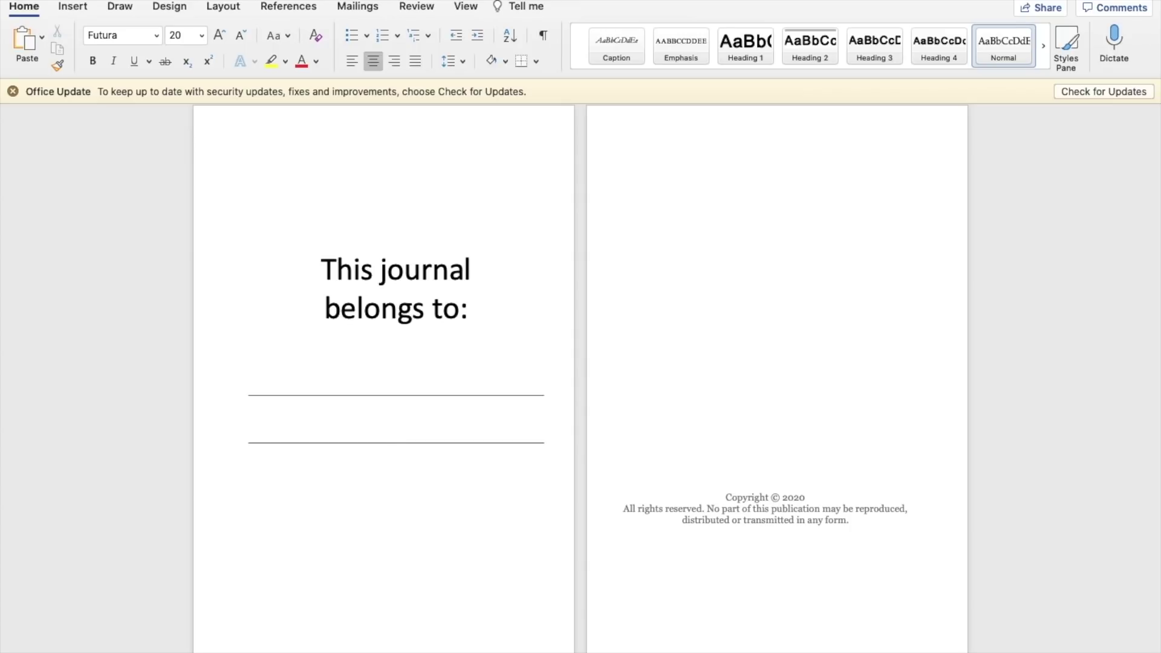
Set the title "This journal belongs to:" in bold Bauer Bodoni at 26 pt
drag(471, 309, 321, 265)
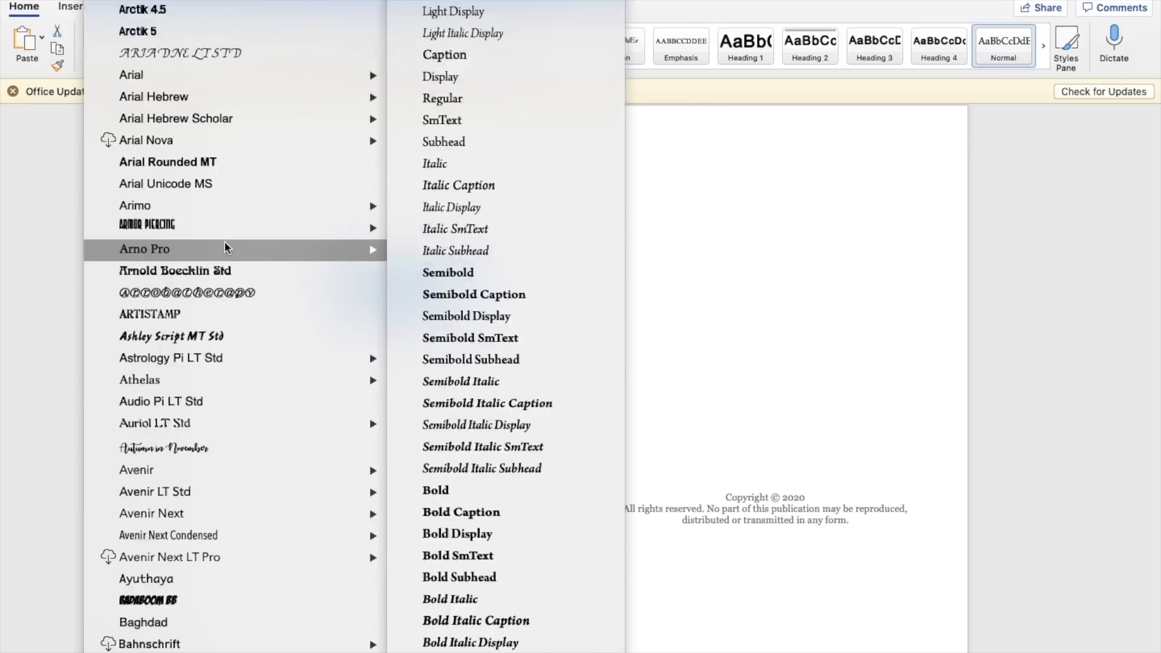
scroll(223, 238, down, 10)
scroll(188, 260, up, 6)
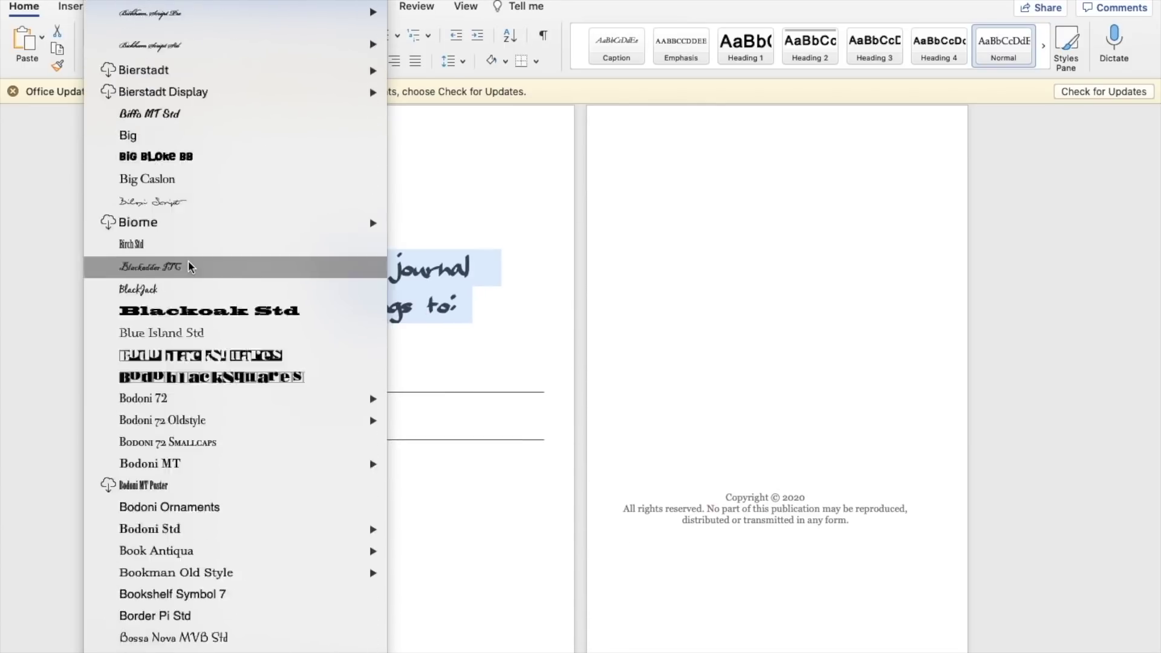
click(187, 179)
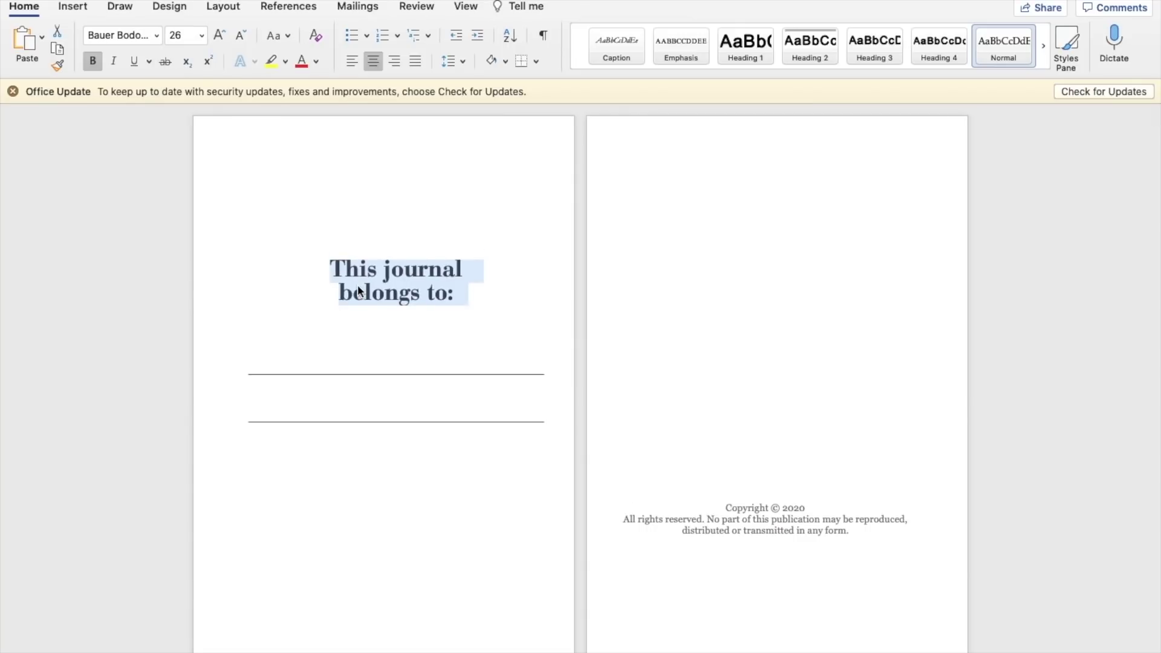
click(366, 301)
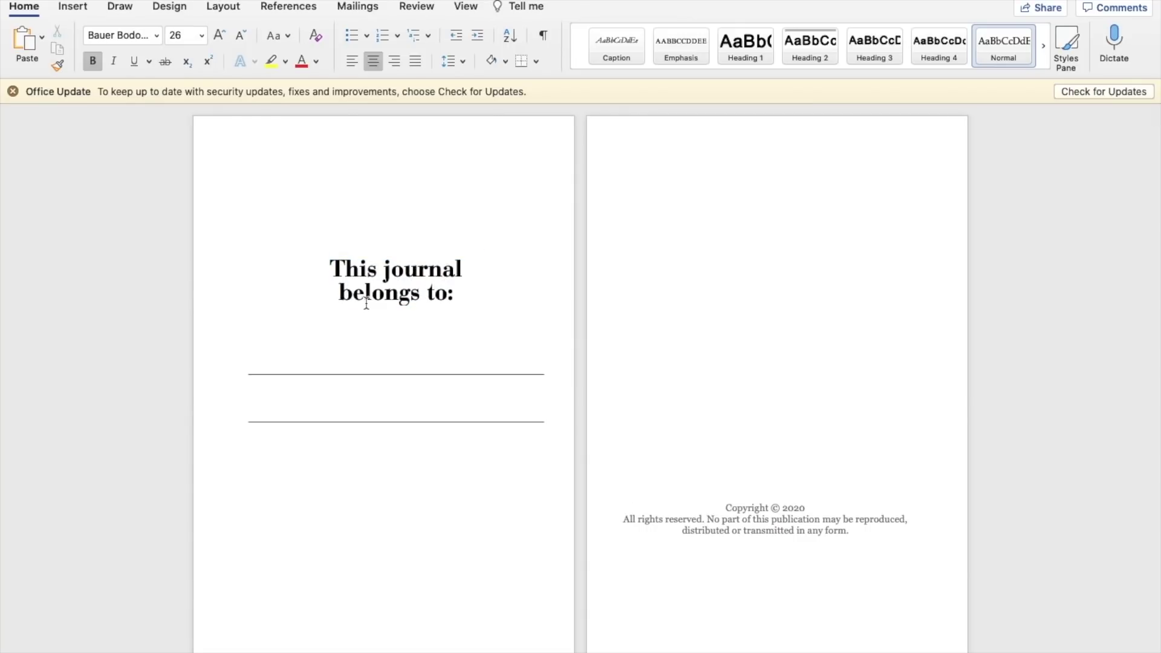
Move the copyright notice down towards the foot of the second page by adding blank lines above it
scroll(383, 370, down, 1)
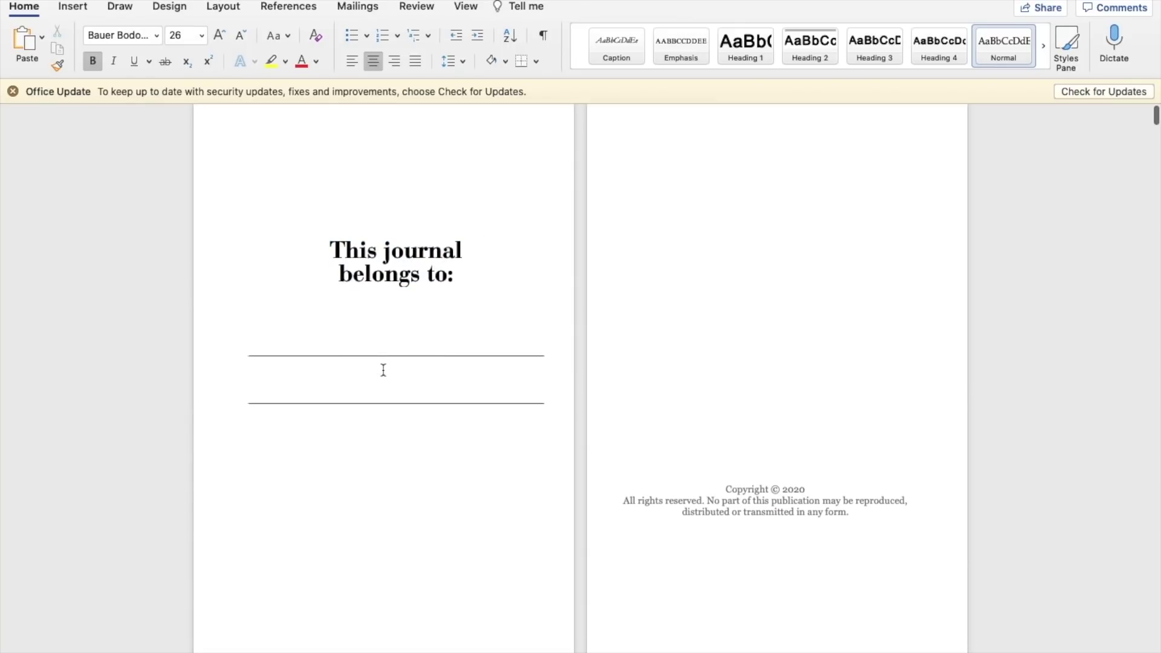
scroll(383, 370, down, 1)
click(739, 451)
click(732, 431)
scroll(732, 432, down, 5)
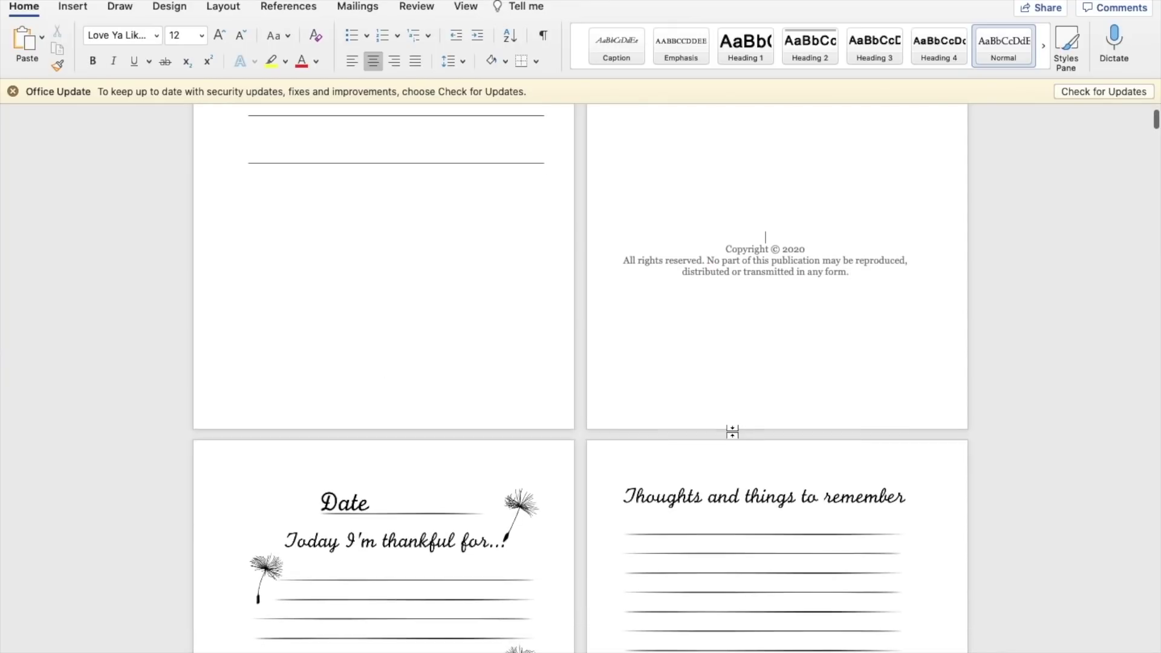
key(Return)
key(Return)
key(Return)
key(Return)
key(Return)
key(Return)
key(Return)
click(765, 340)
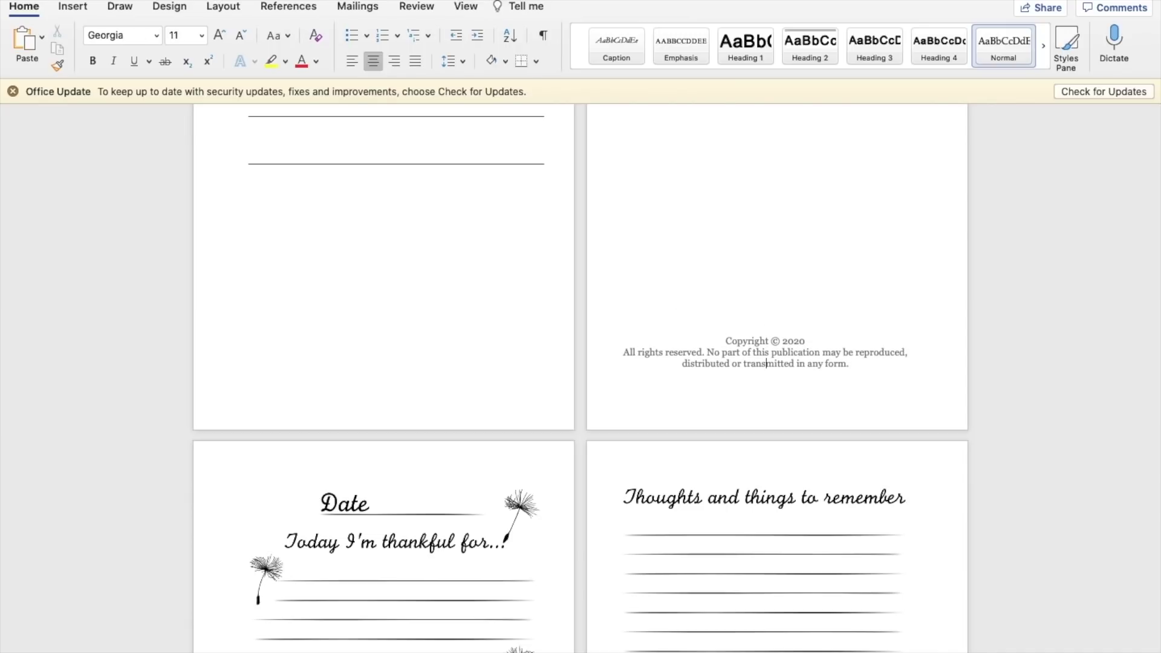
Add one more blank line above the copyright notice to create a blank page before the first Date page
click(624, 371)
scroll(624, 371, down, 5)
click(624, 371)
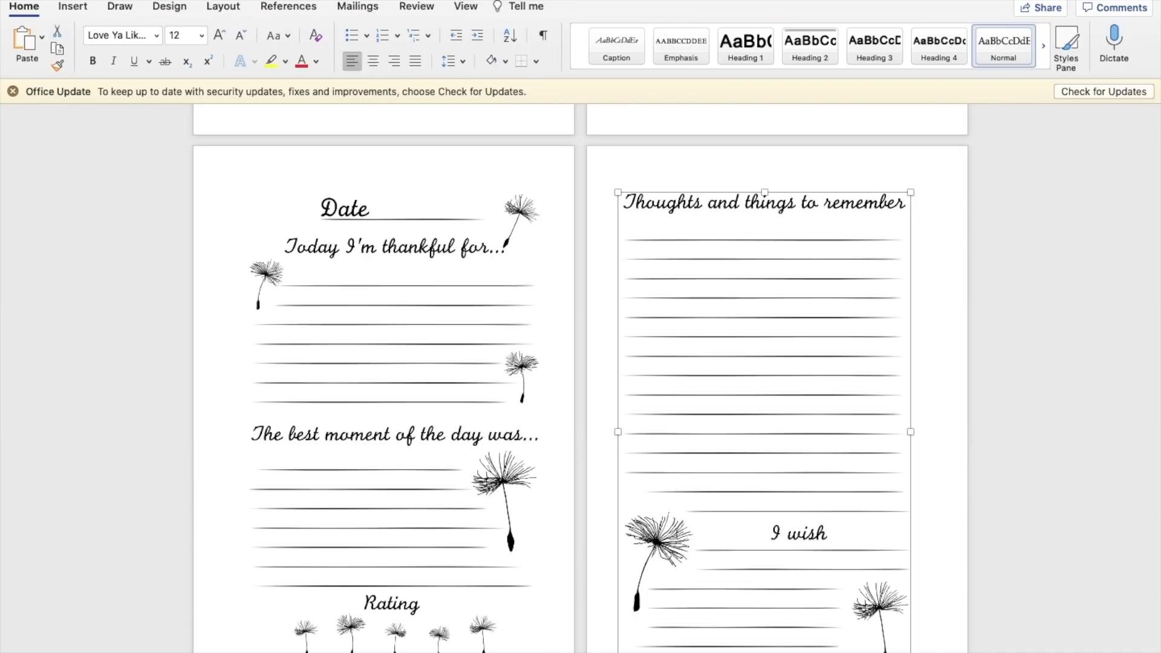
scroll(376, 369, up, 3)
click(357, 365)
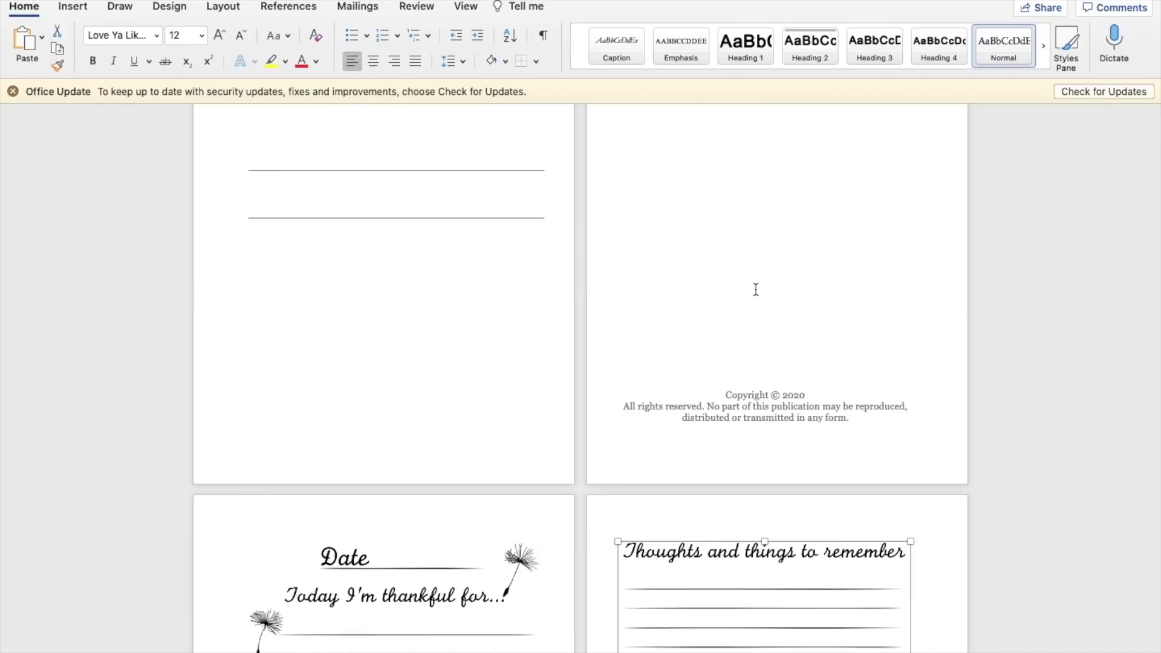
scroll(755, 290, down, 2)
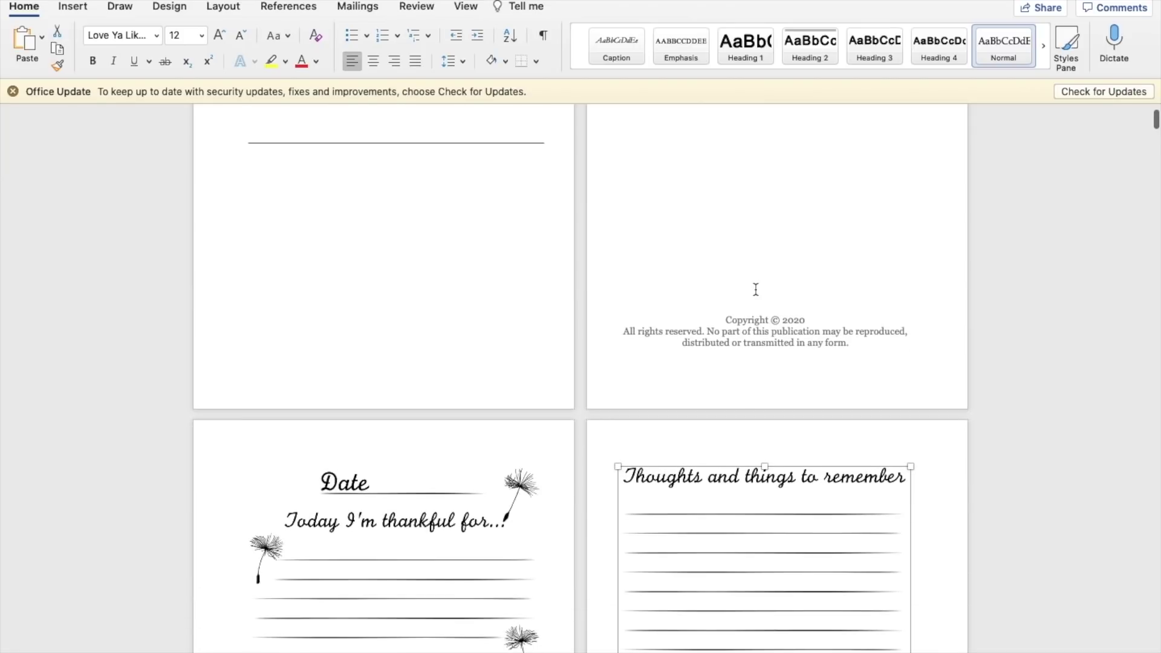
scroll(755, 289, down, 5)
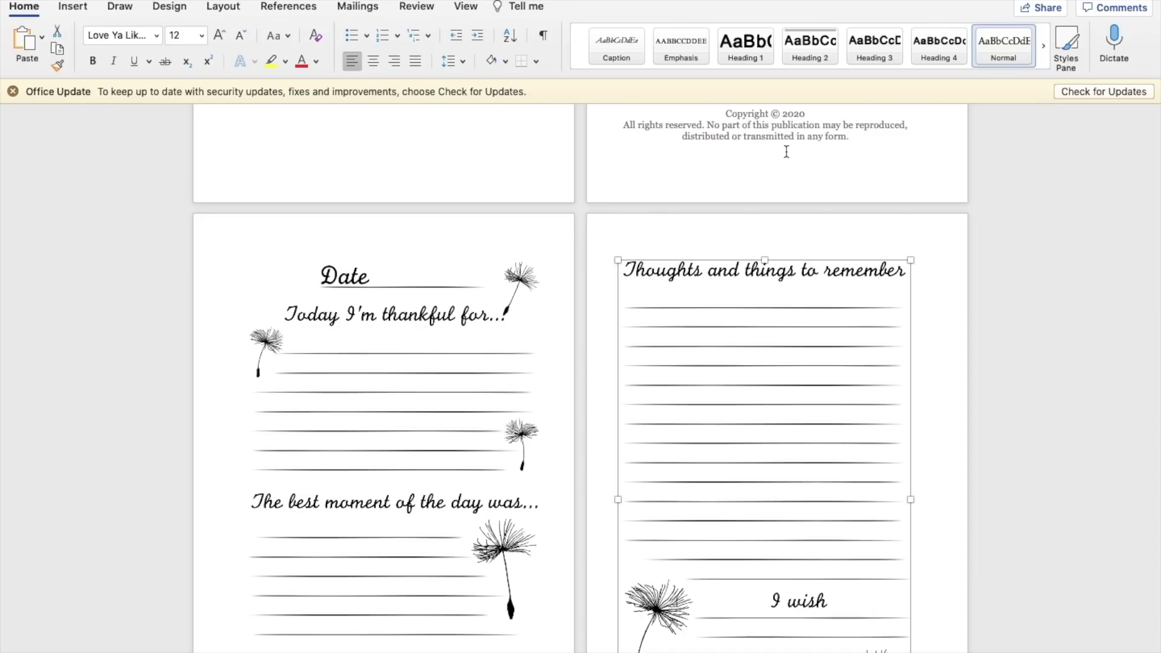
scroll(798, 124, up, 1)
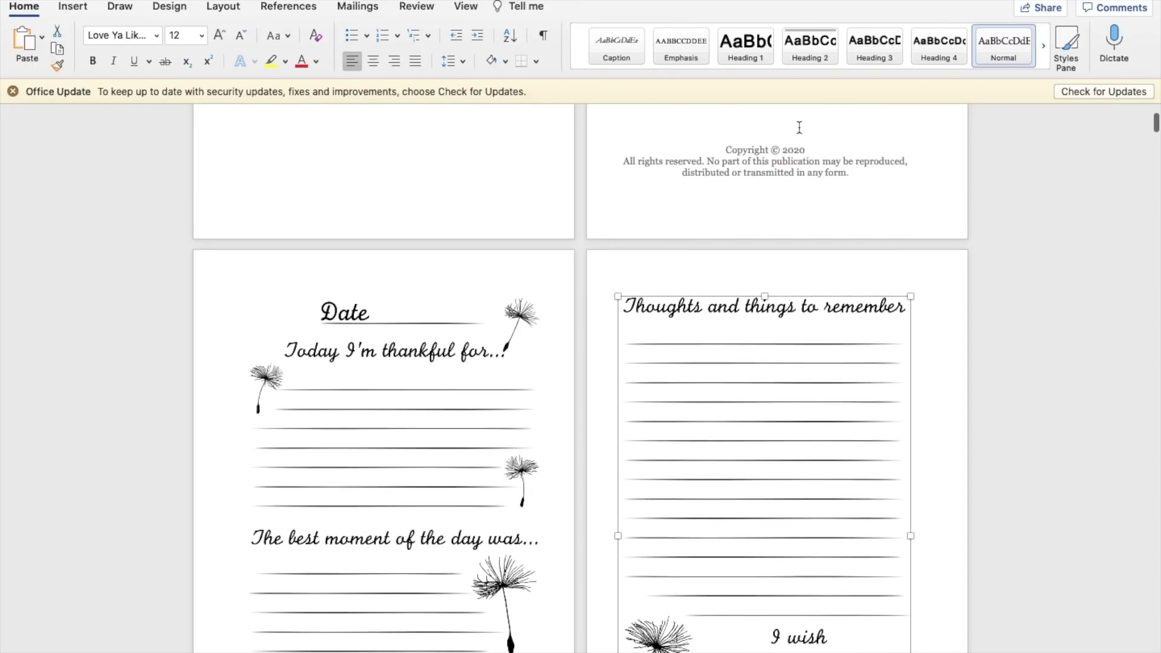
click(803, 124)
key(Return)
scroll(652, 338, down, 5)
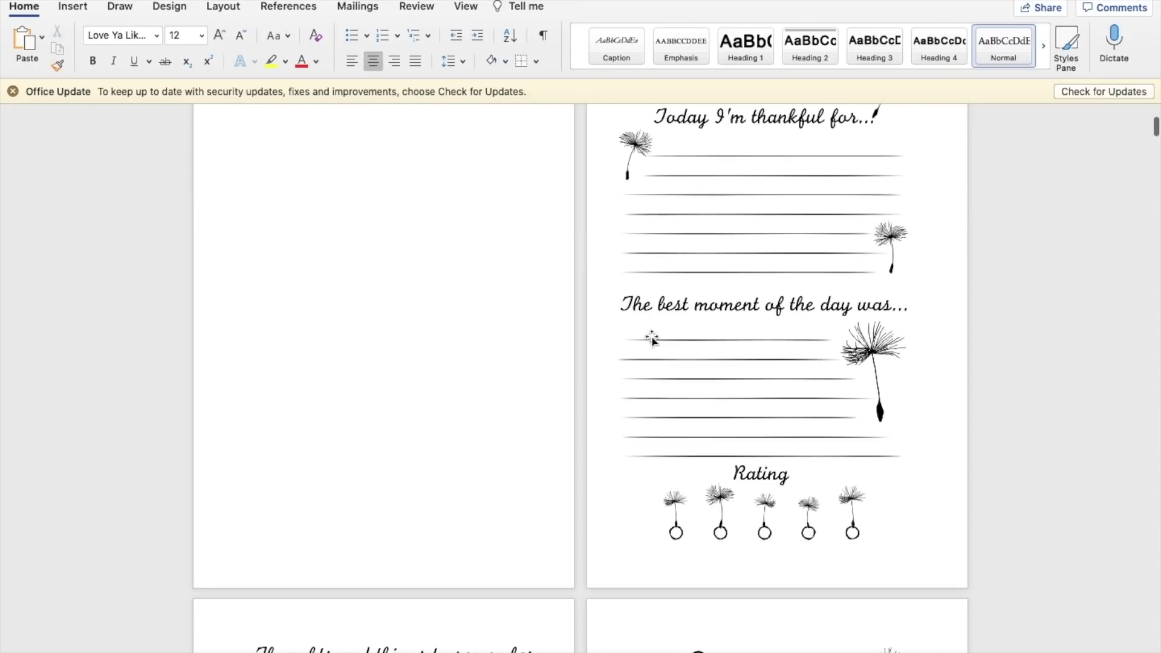
Examine the order of the ownership, copyright, blank and first journal pages as facing spreads
scroll(652, 339, up, 1)
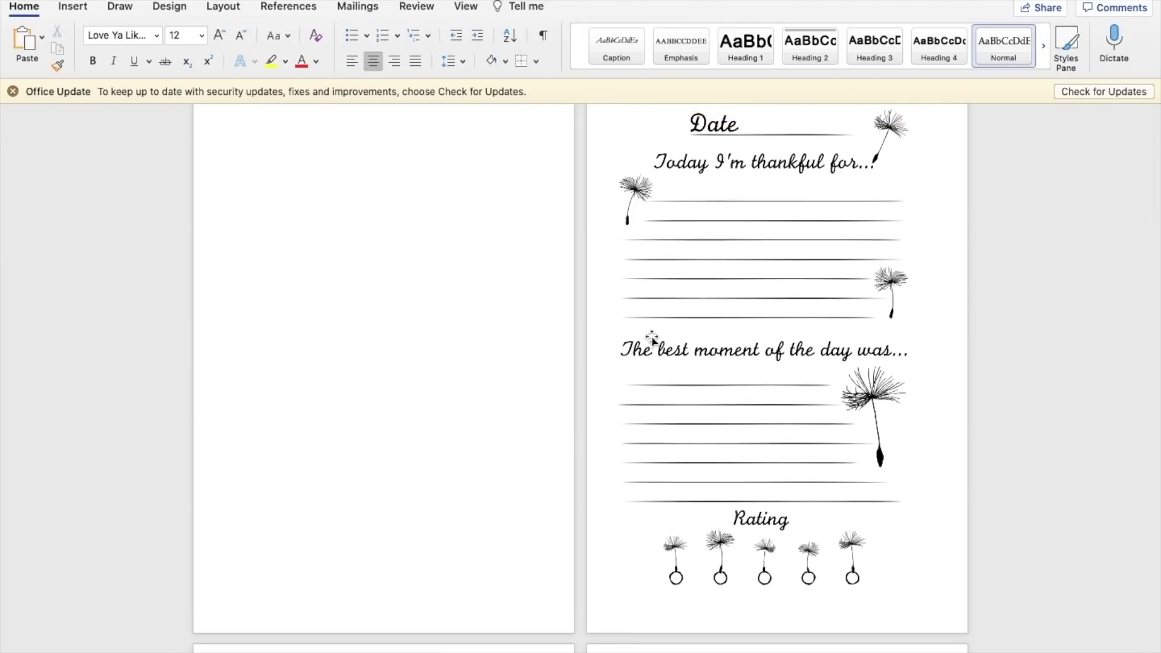
scroll(651, 337, up, 10)
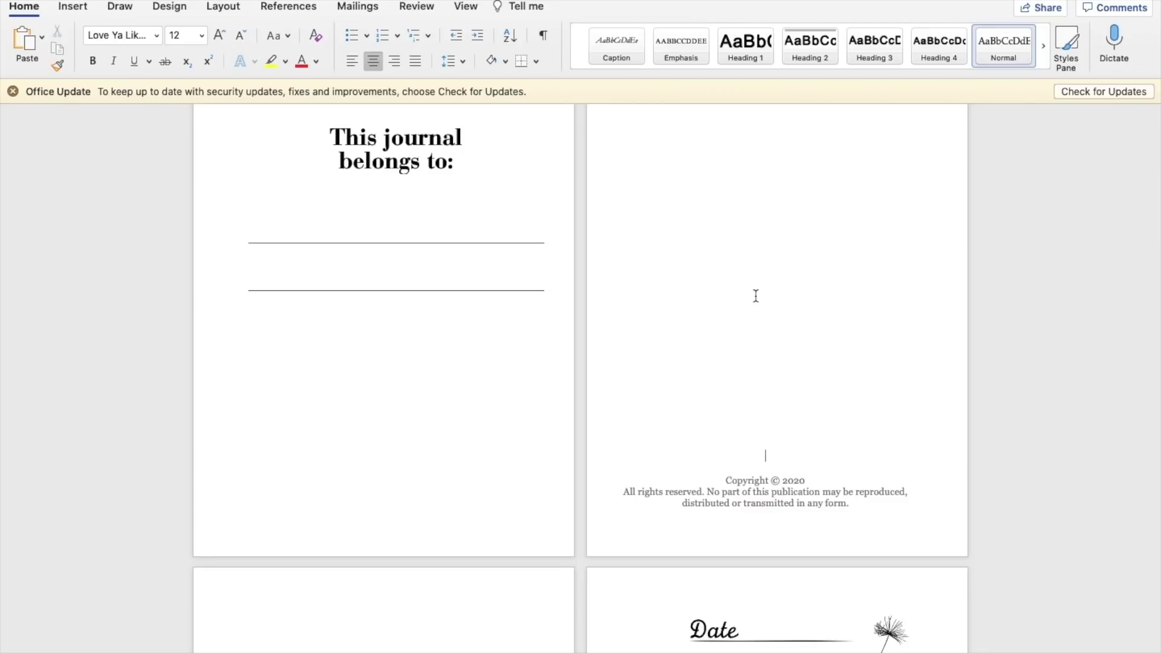
scroll(756, 295, down, 10)
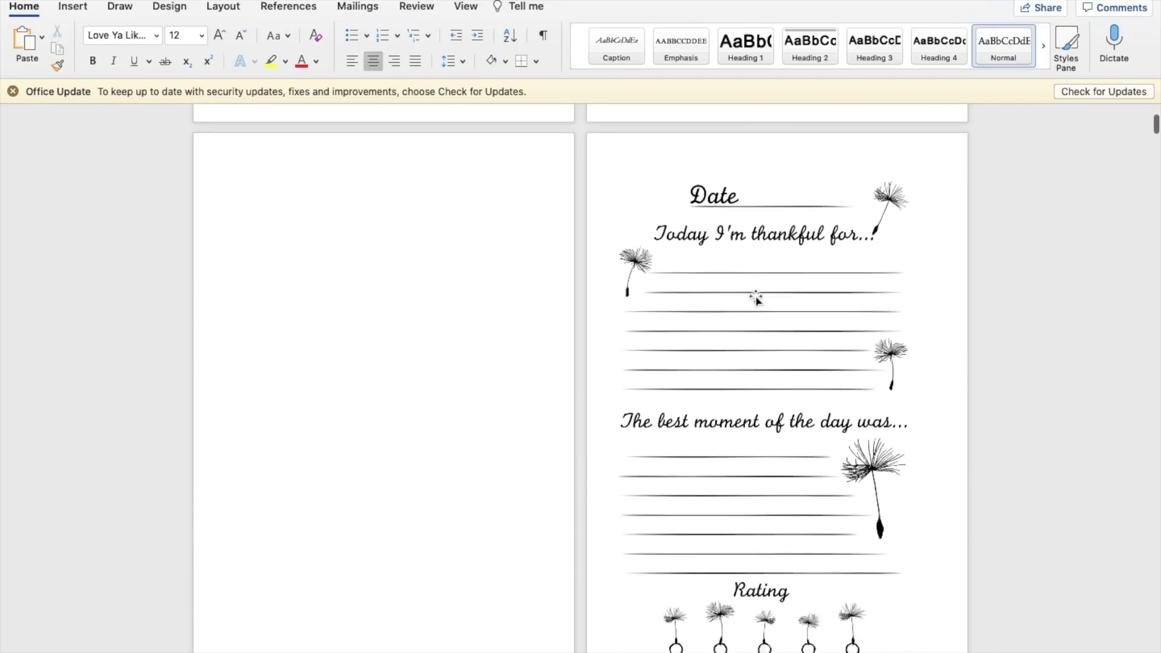
scroll(756, 295, down, 1)
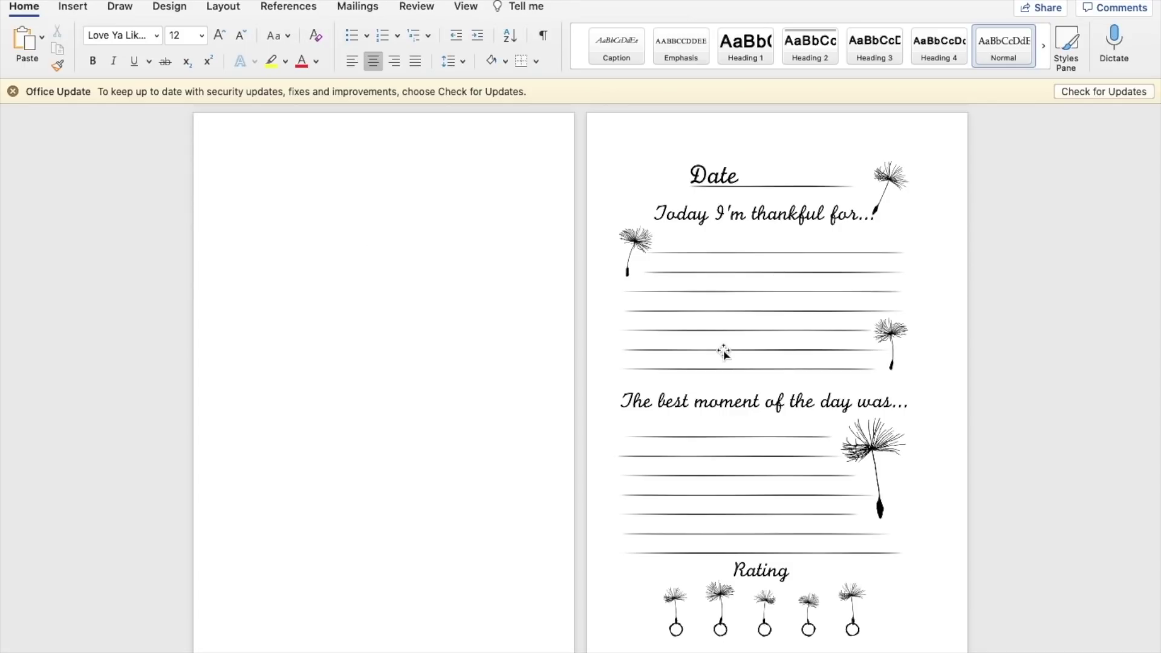
scroll(723, 350, down, 6)
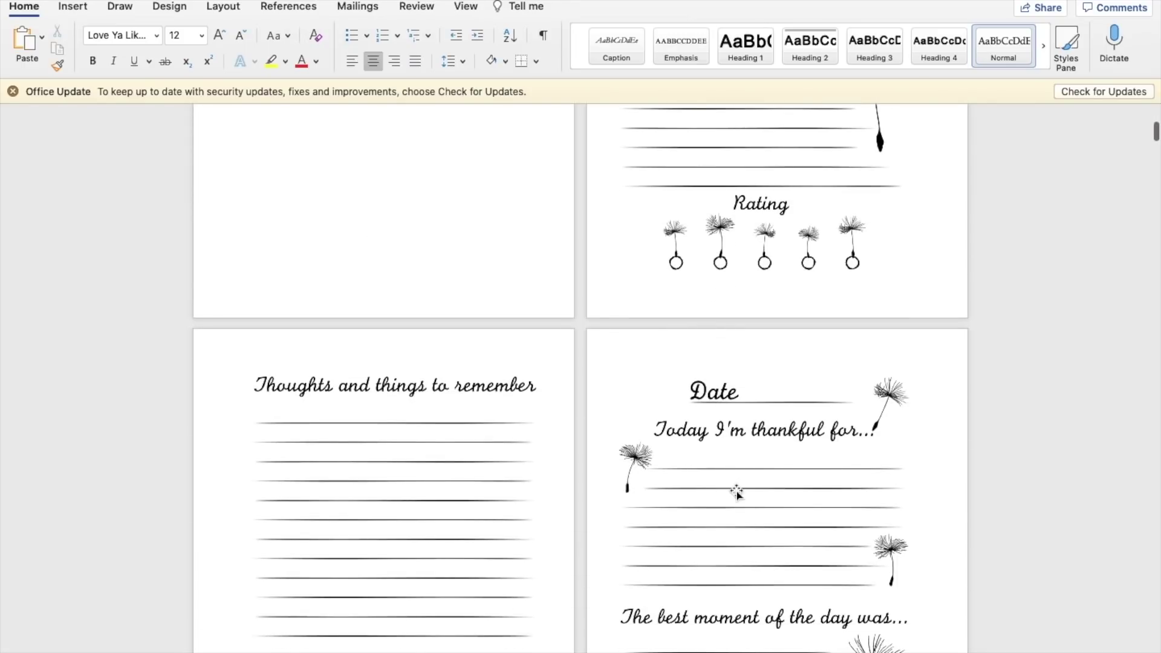
scroll(734, 490, up, 6)
scroll(736, 493, up, 9)
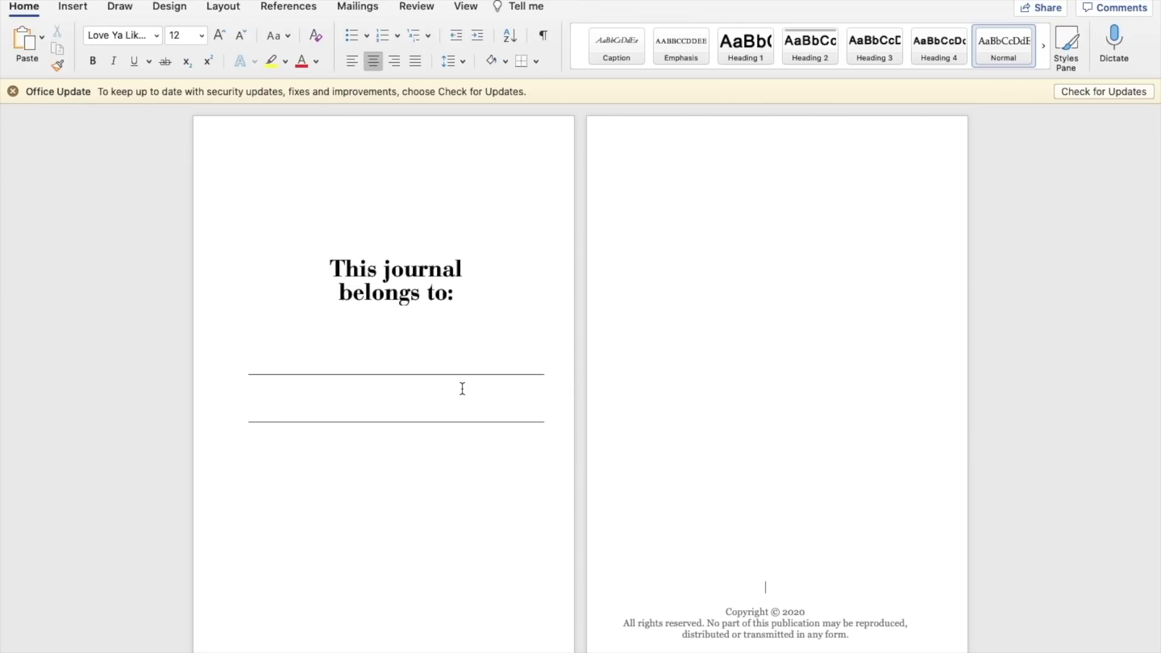
Copy the "Today I'm thankful for..." page image from the last spread of the document
scroll(740, 407, down, 18)
click(741, 354)
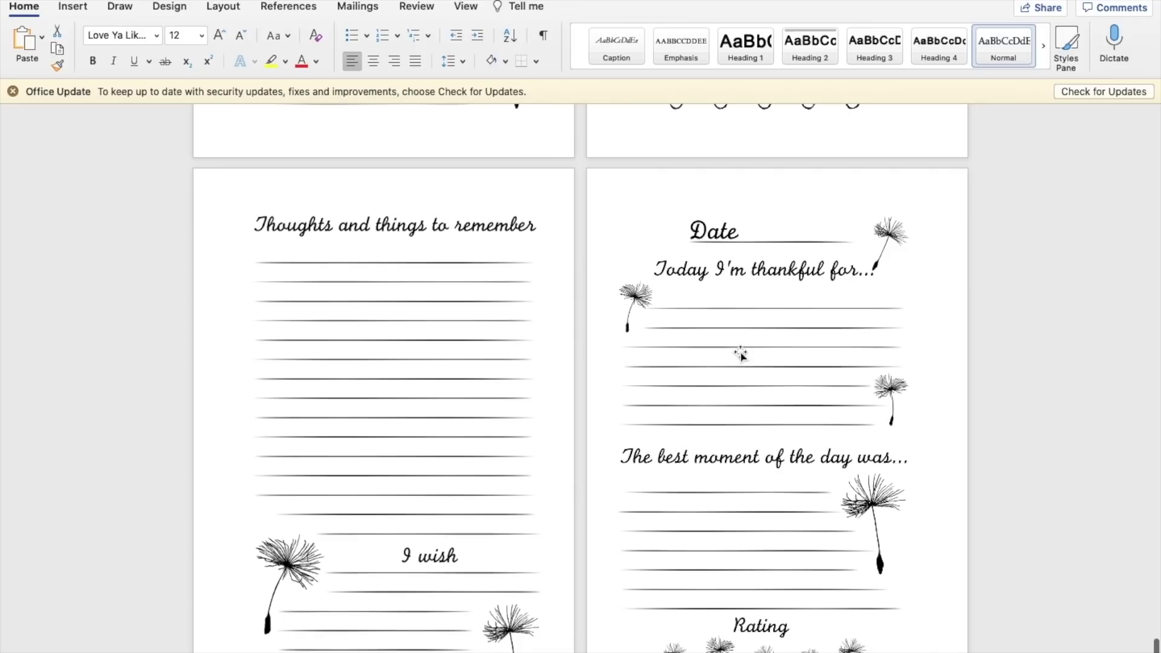
click(632, 216)
click(636, 191)
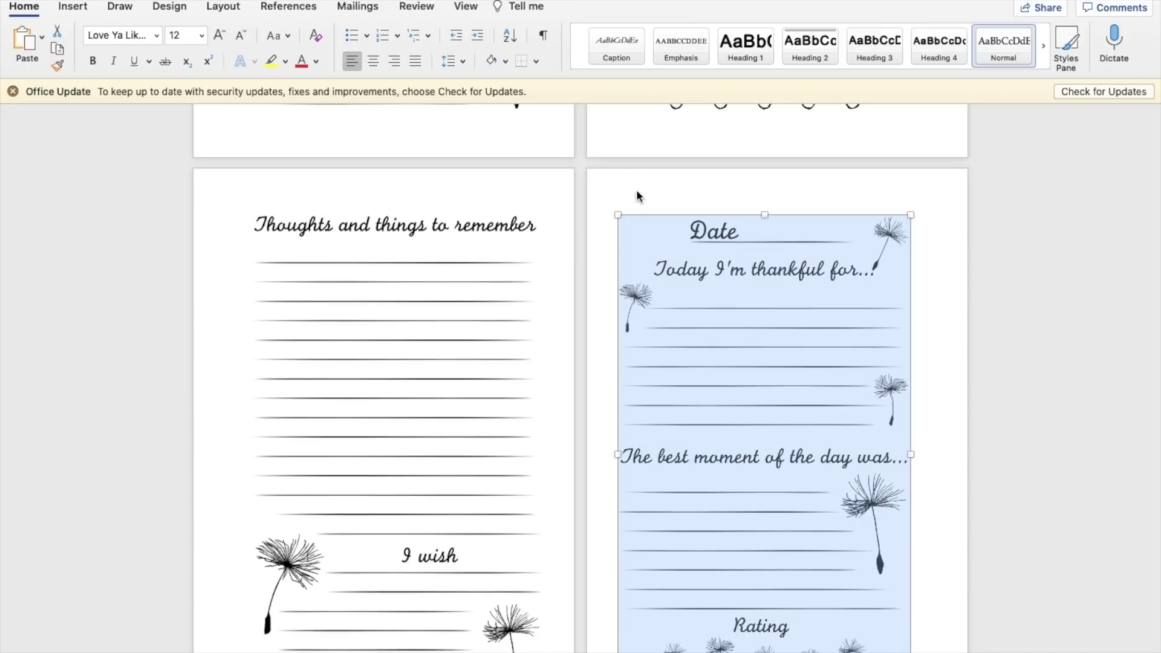
Add a new blank page after the final "Thoughts and things to remember" page
scroll(636, 191, down, 6)
scroll(650, 453, down, 5)
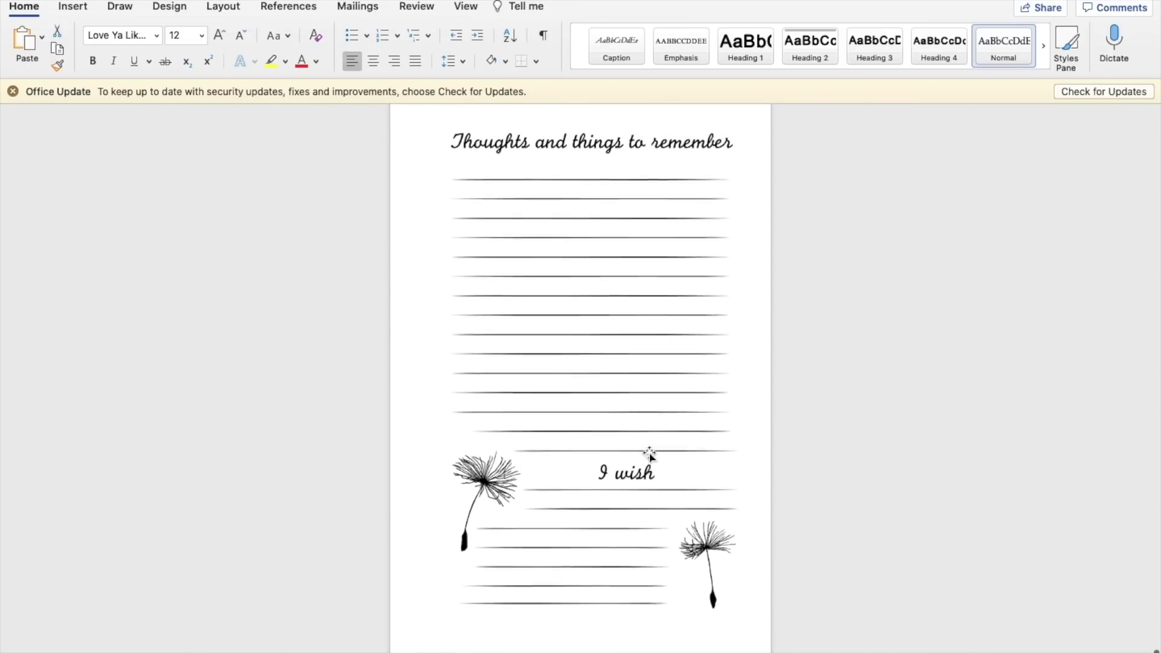
click(719, 610)
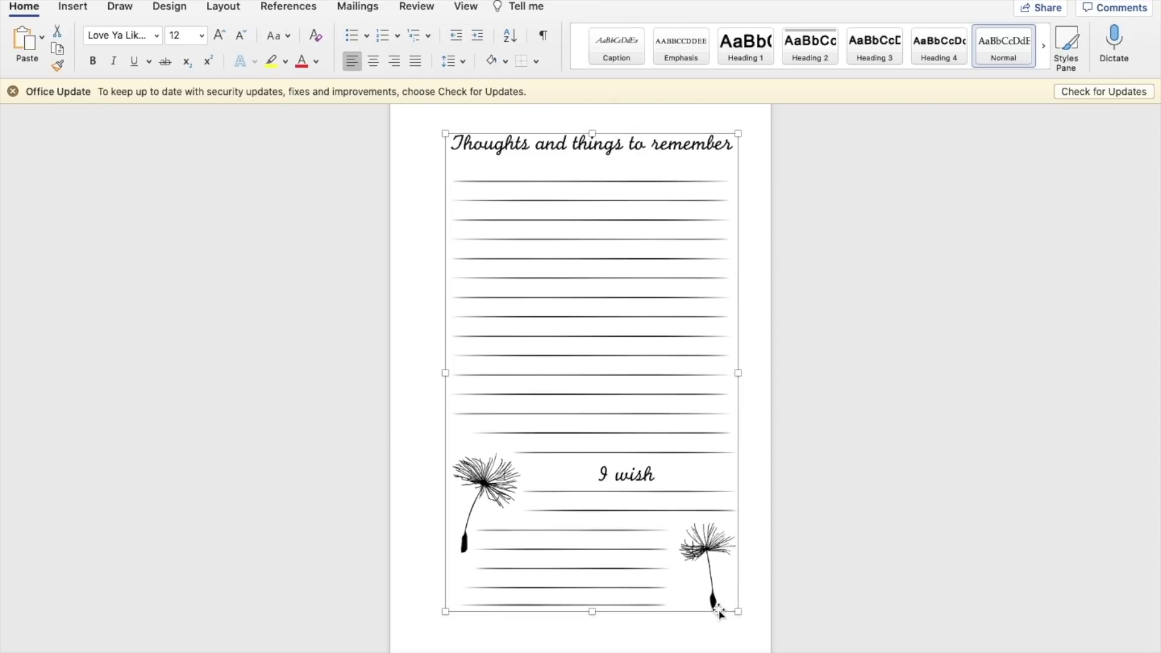
click(759, 617)
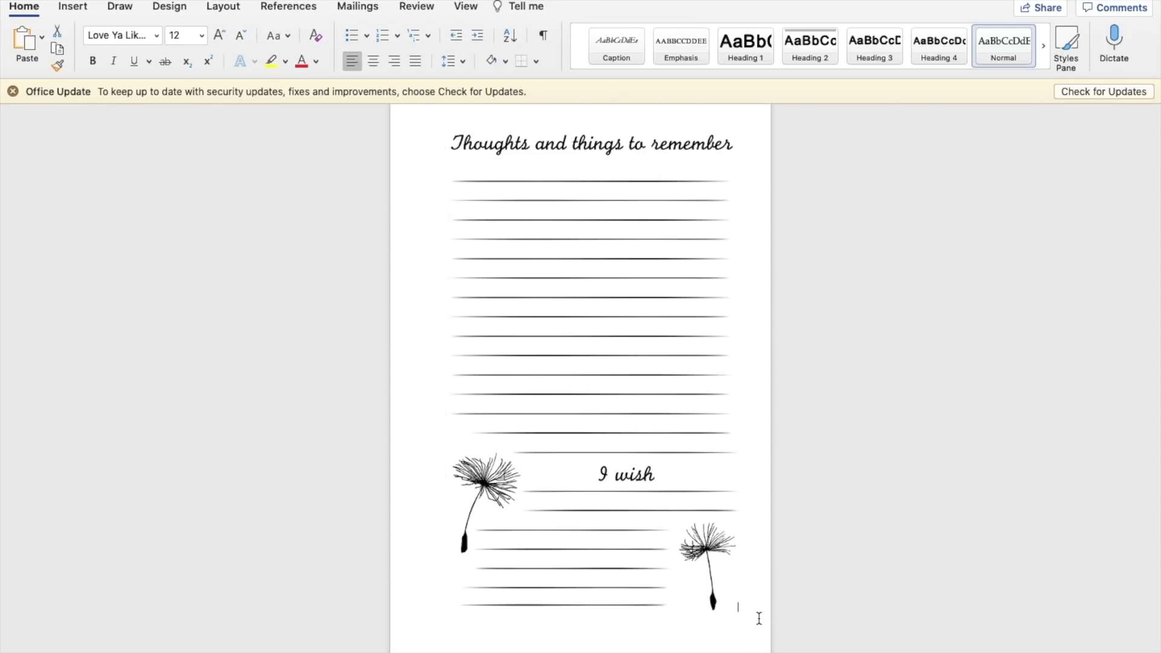
key(super+Return)
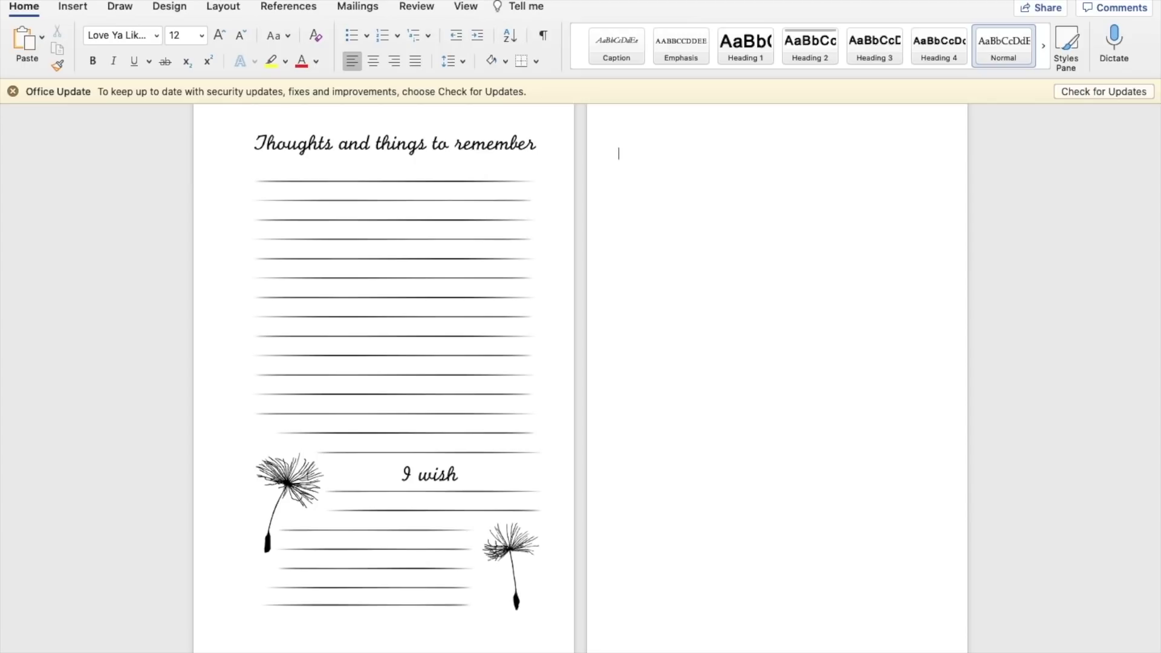
Paste the copied "Today I'm thankful for..." page image onto the new last page
scroll(580, 375, down, 8)
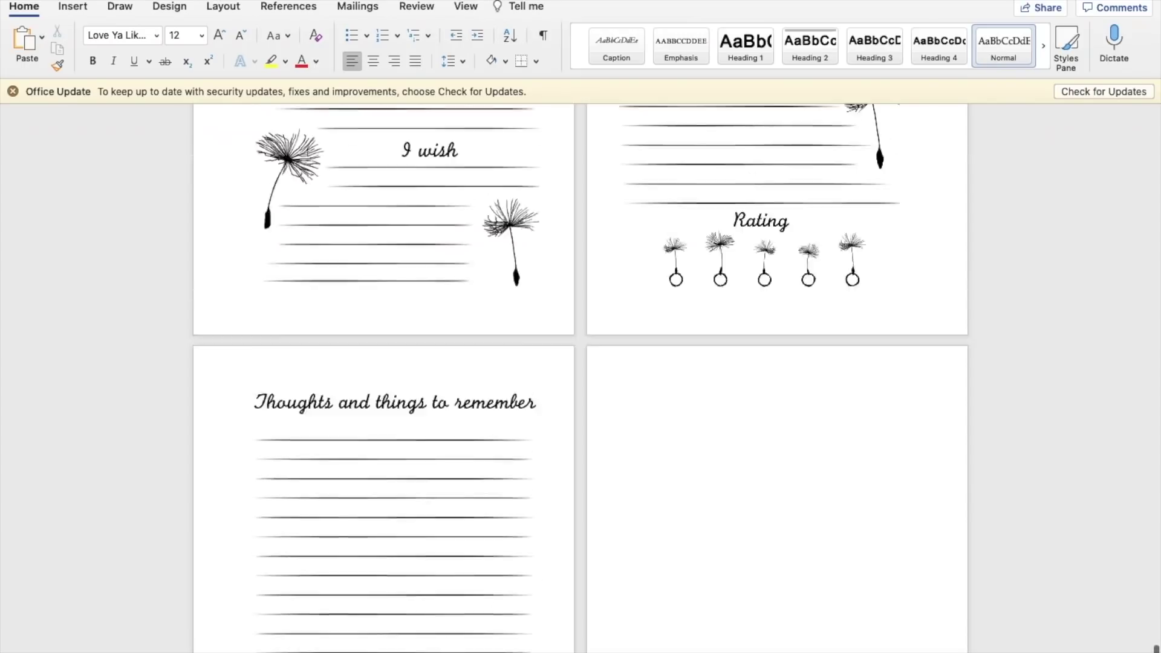
click(826, 336)
click(771, 483)
key(super+v)
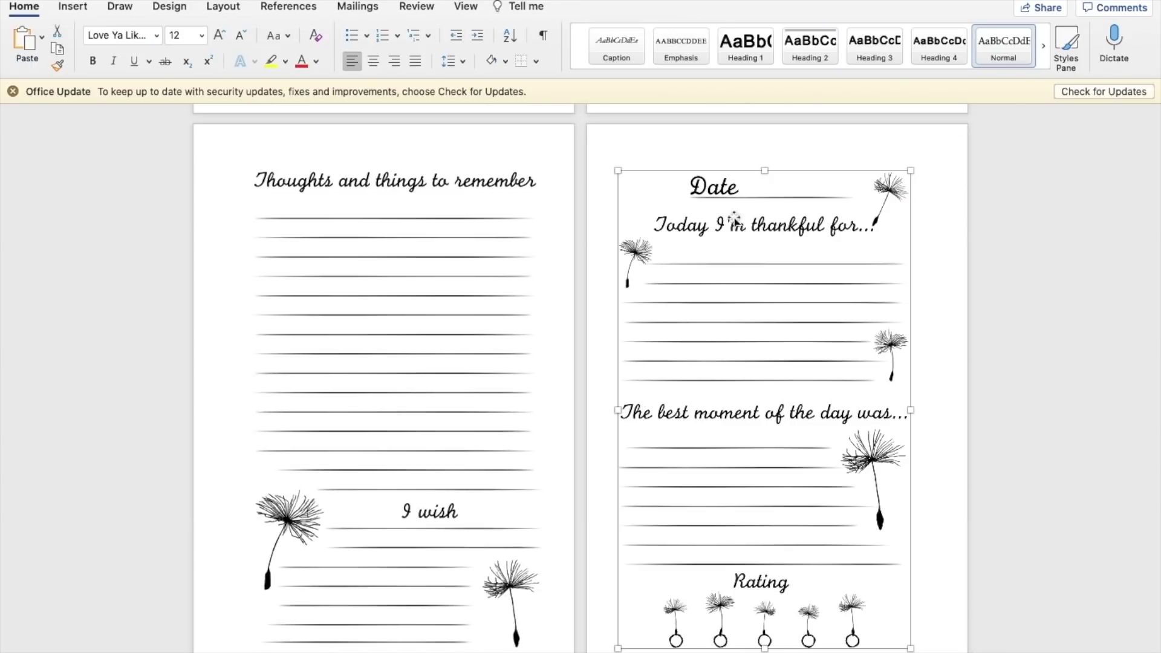
click(221, 7)
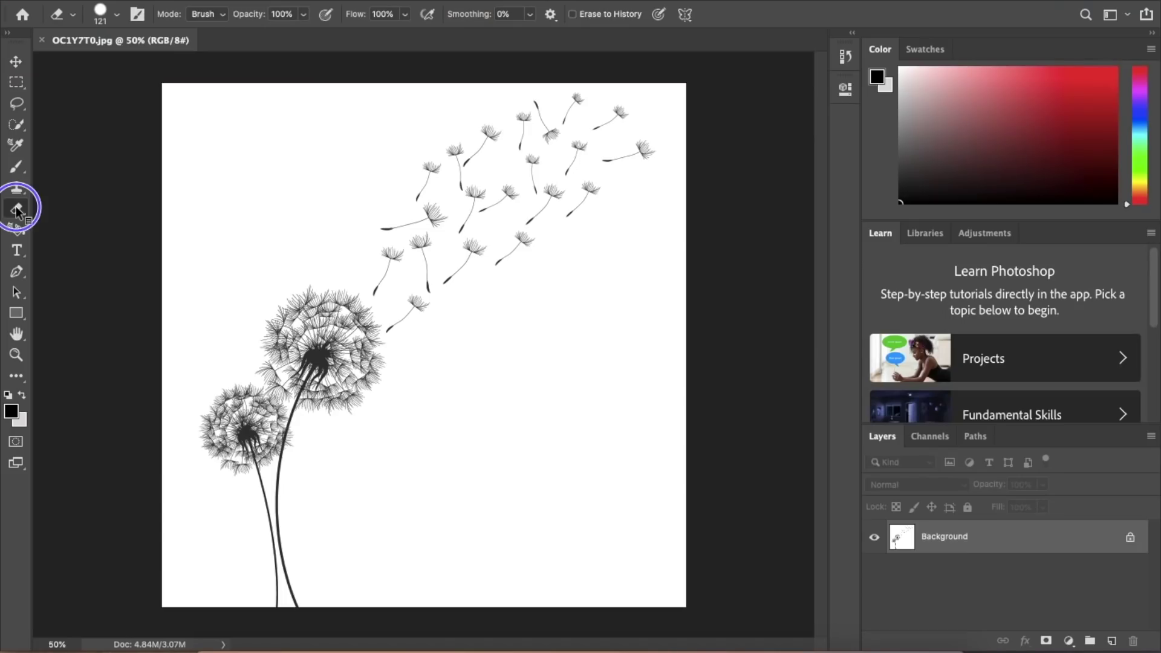
Switch to Photoshop and erase the white background around the dandelions in OC1Y7T0.jpg with the Magic Eraser
right_click(16, 208)
click(67, 217)
click(44, 235)
right_click(16, 208)
click(69, 235)
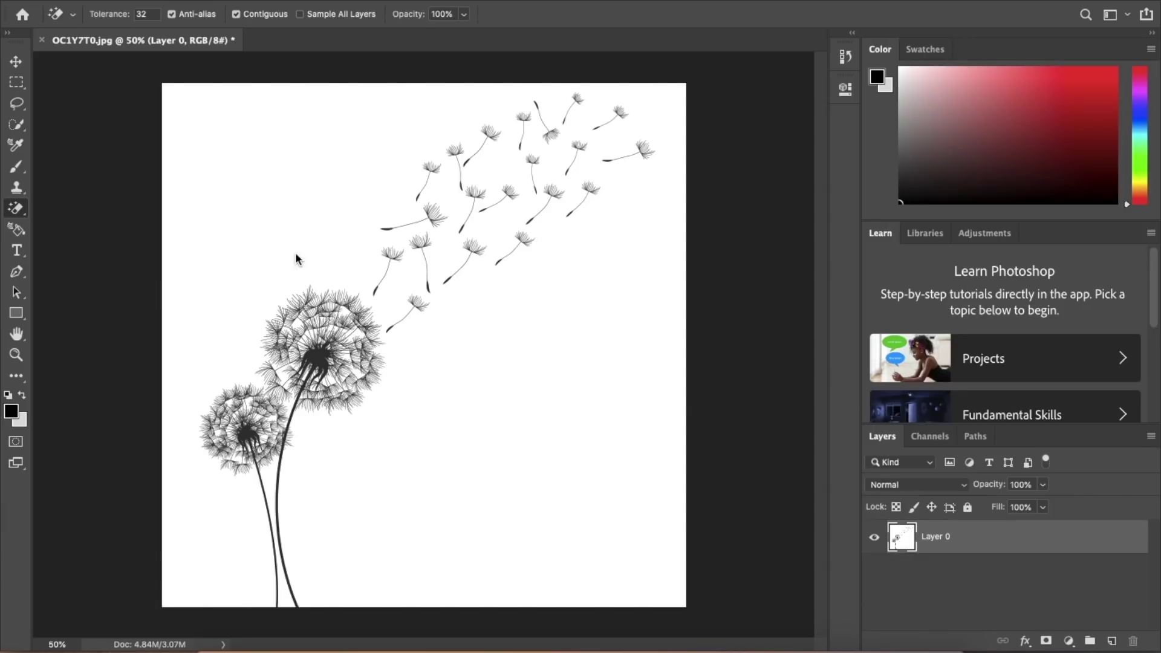
click(301, 247)
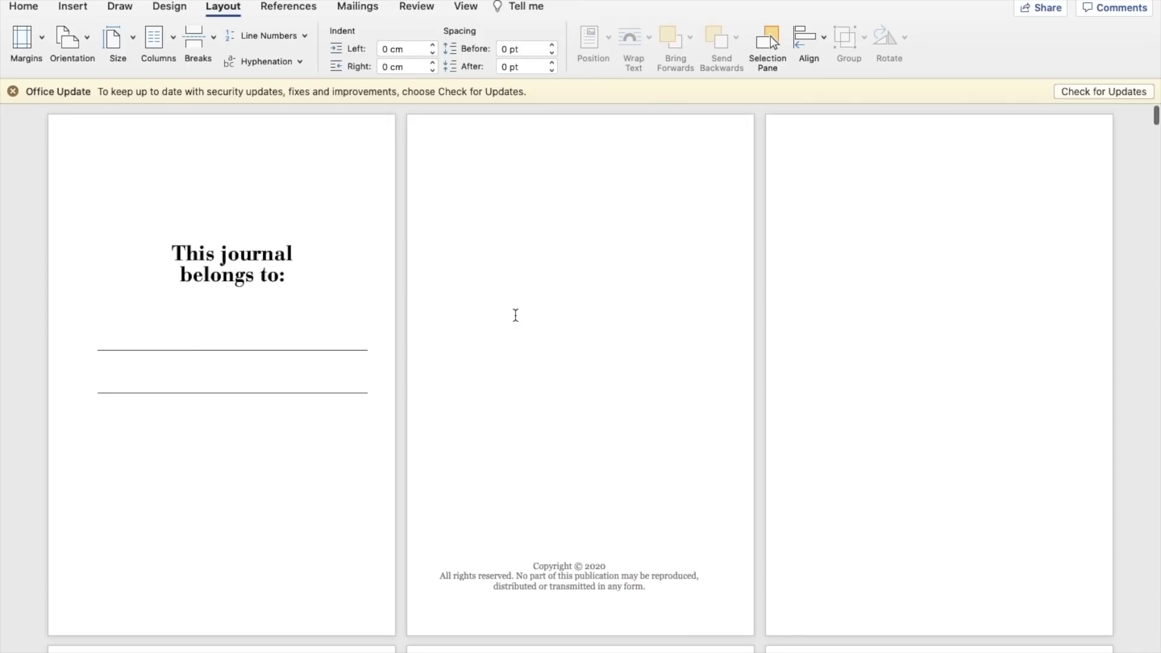
In Word, convert the document to the new format and draw a text box about 9.45 cm high and 9.55 cm wide low on the blank third page
scroll(516, 315, down, 3)
scroll(516, 315, up, 3)
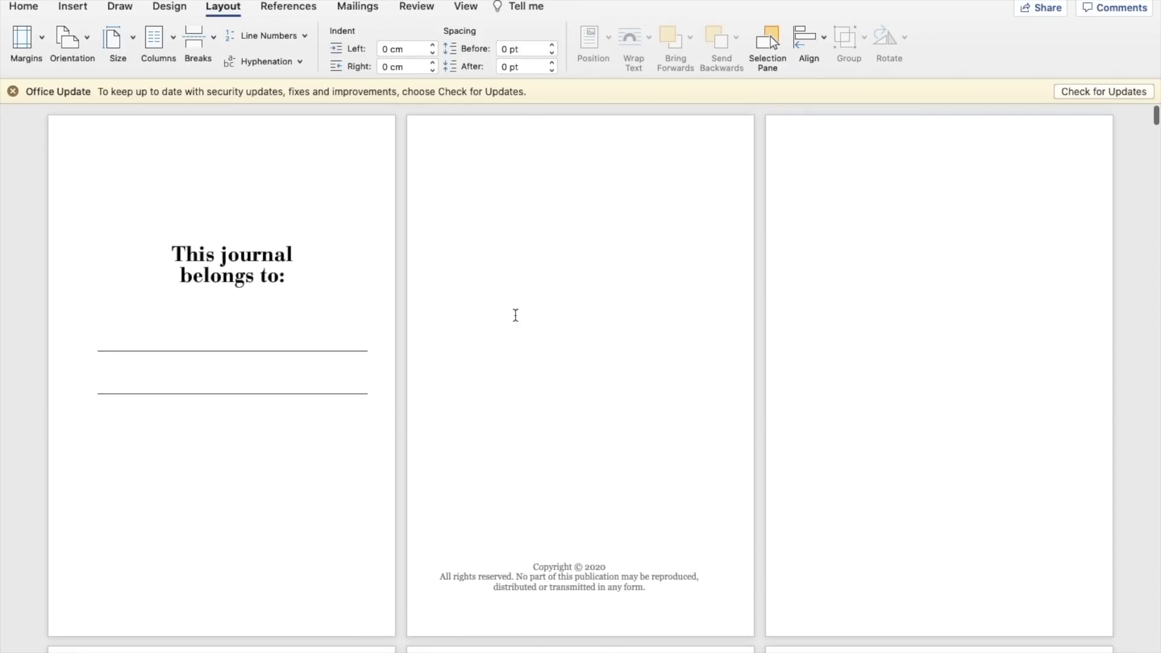
click(75, 9)
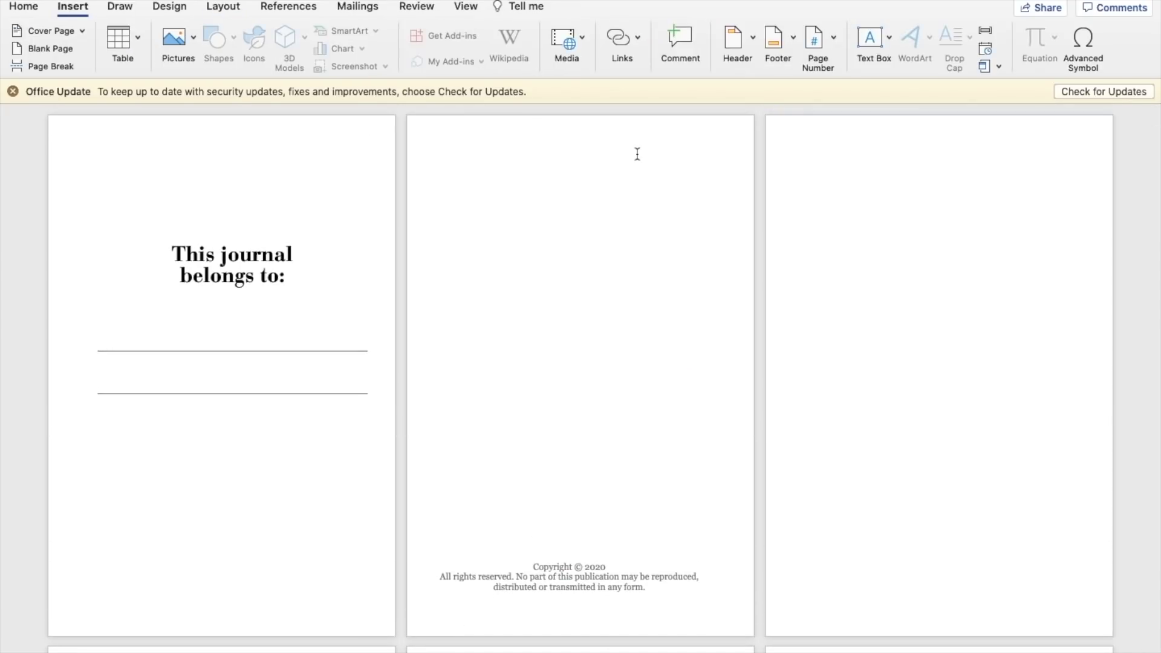
click(871, 39)
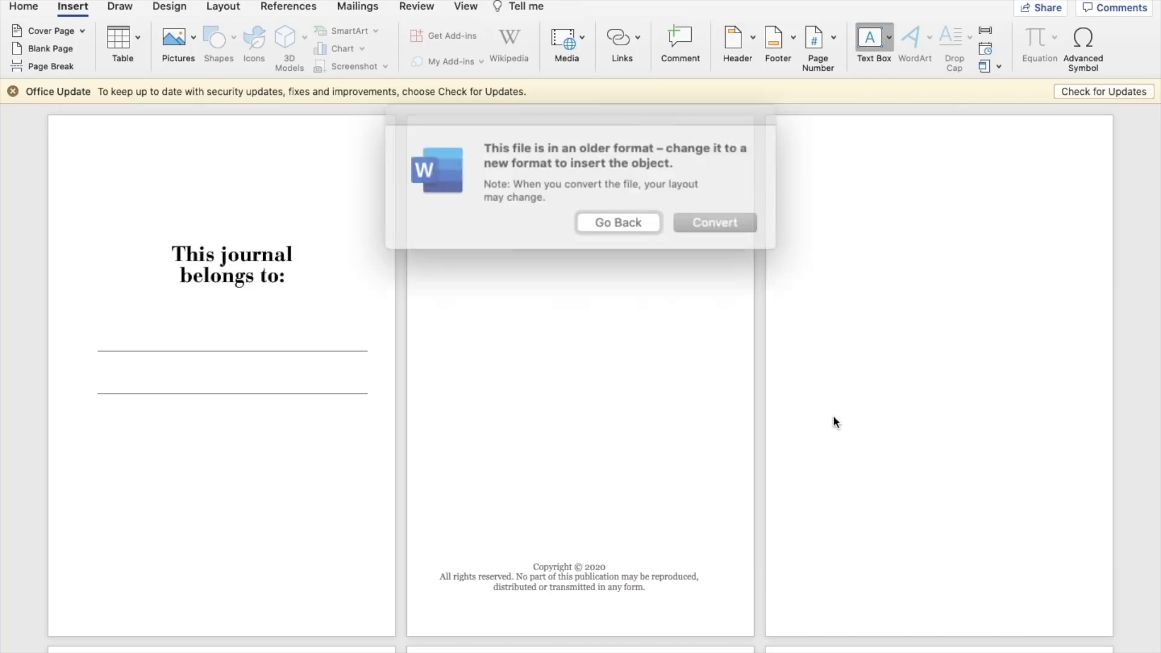
click(695, 216)
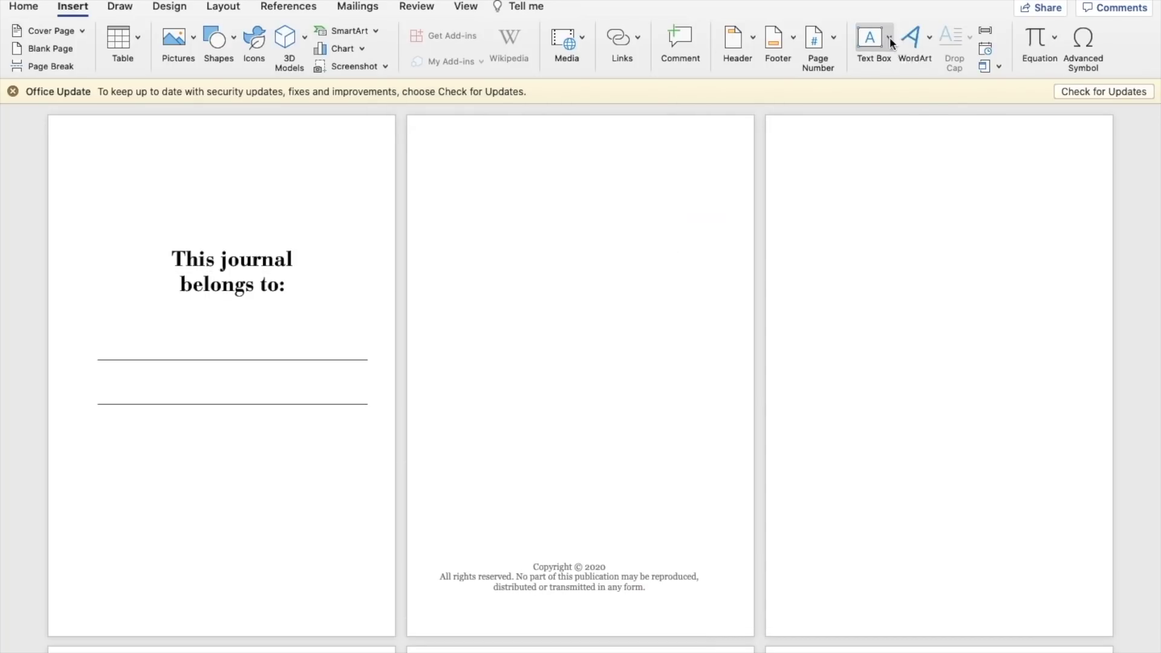
mouse_move(834, 402)
mouse_down()
mouse_move(977, 565)
mouse_move(1052, 619)
mouse_up()
Fill the text box with the dandelion picture and align it to the horizontal centre and bottom margin of the page
click(298, 38)
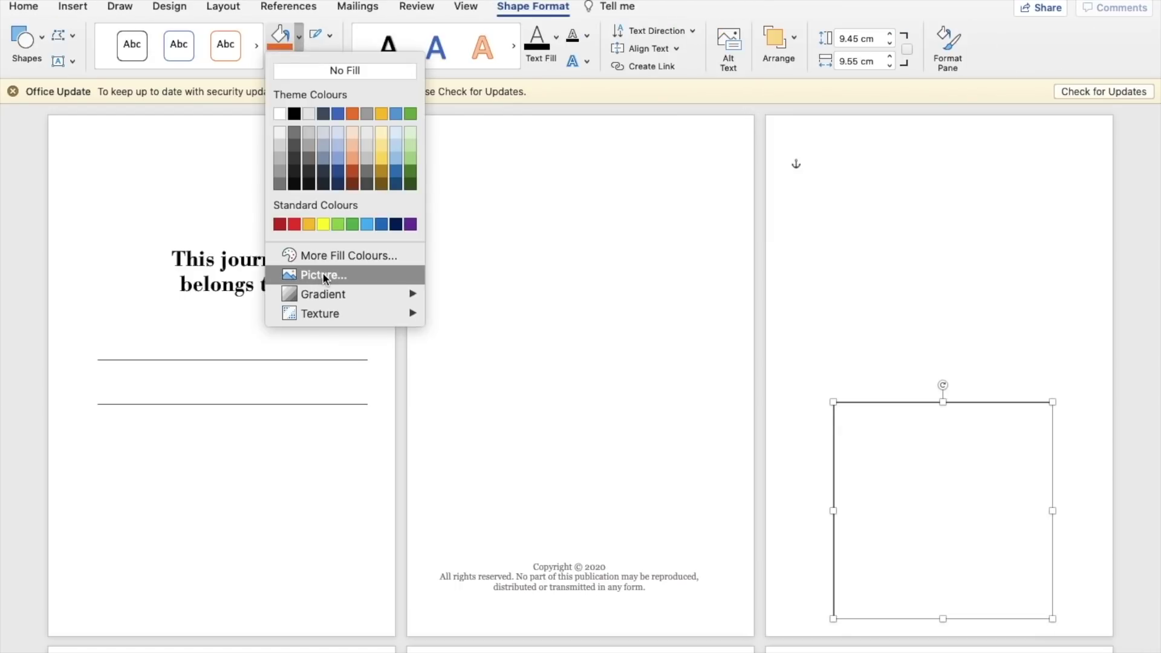
click(303, 275)
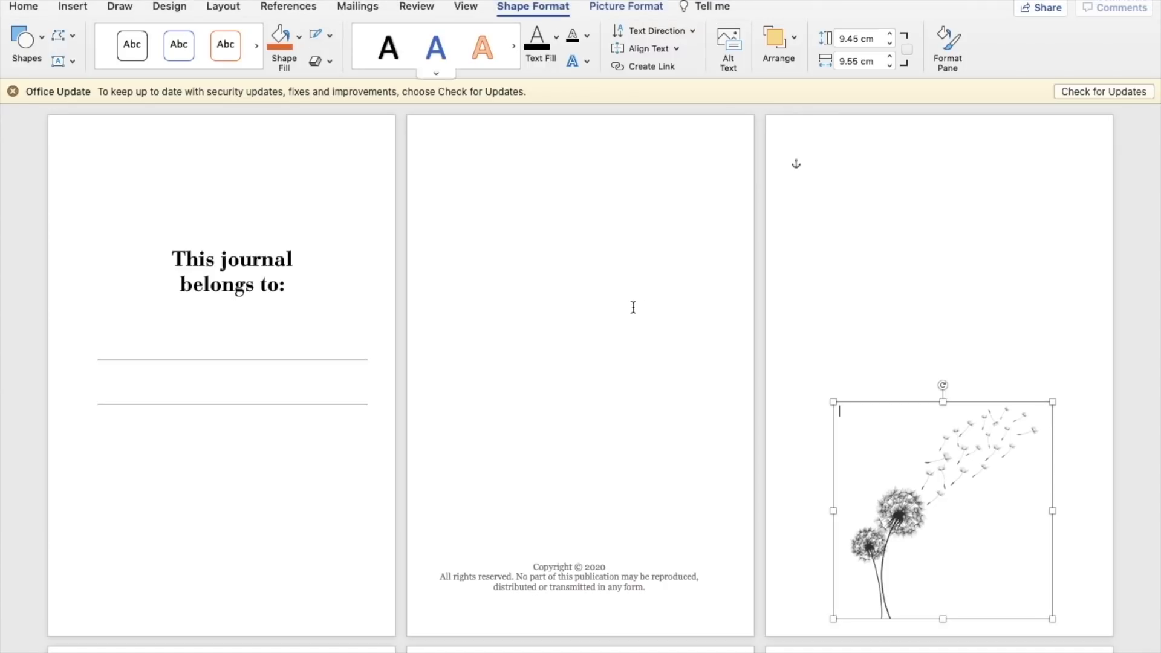
click(778, 45)
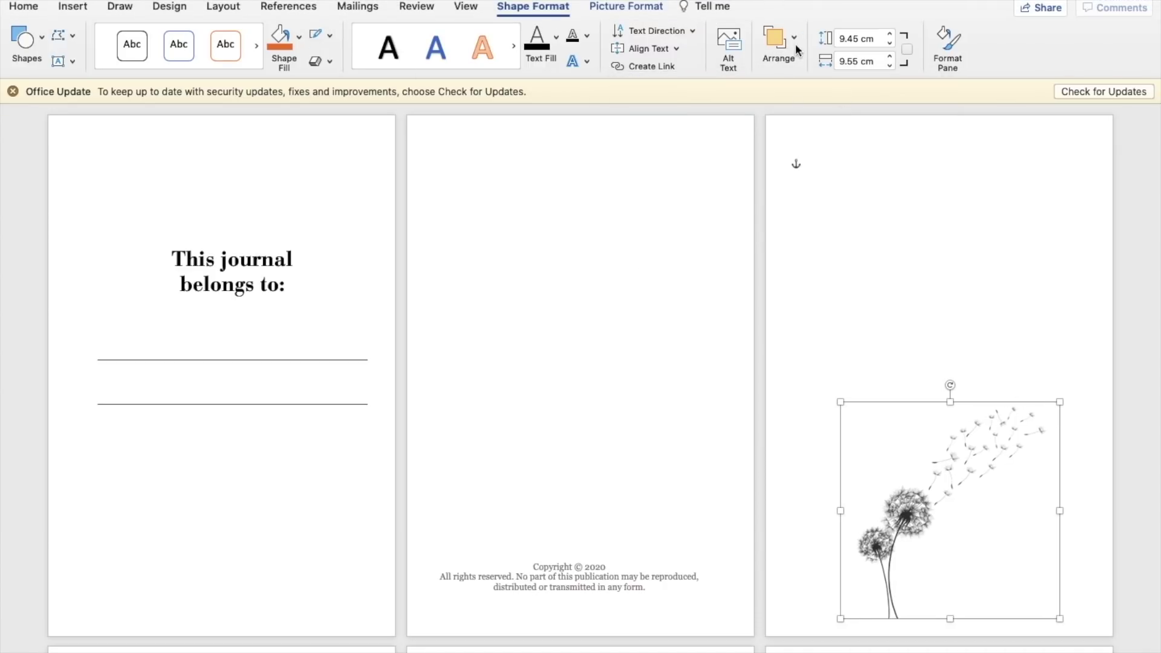
click(778, 45)
click(858, 98)
click(893, 255)
click(924, 292)
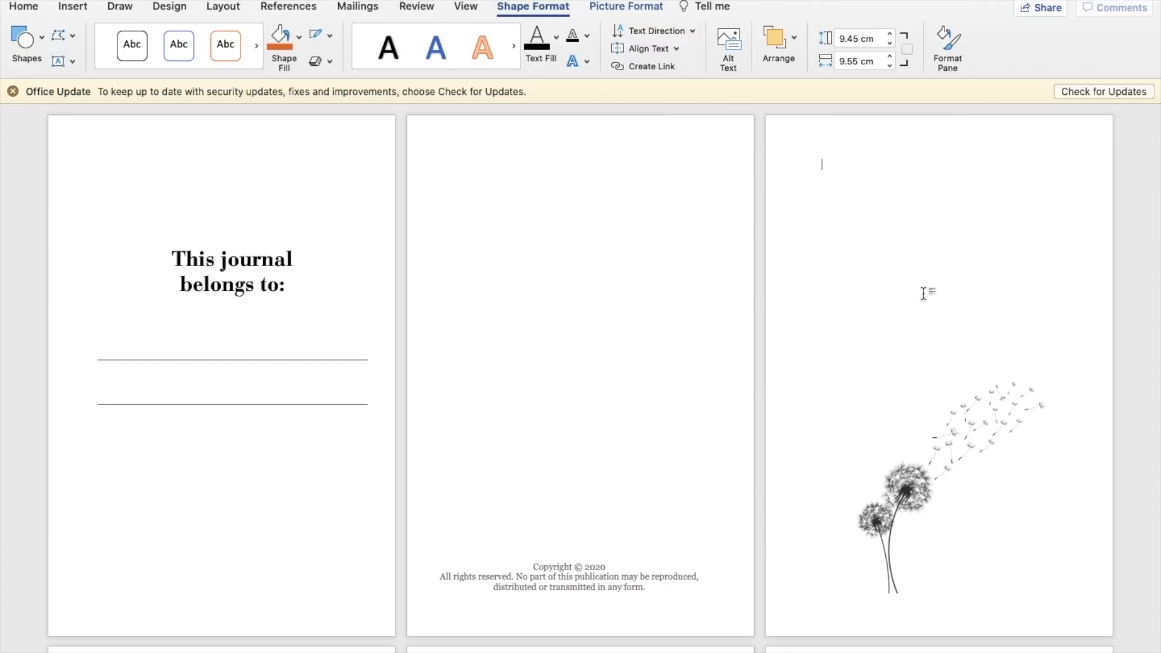
Paste a copy of the dandelion picture onto the "This journal belongs to:" page
click(172, 475)
key(cmd+v)
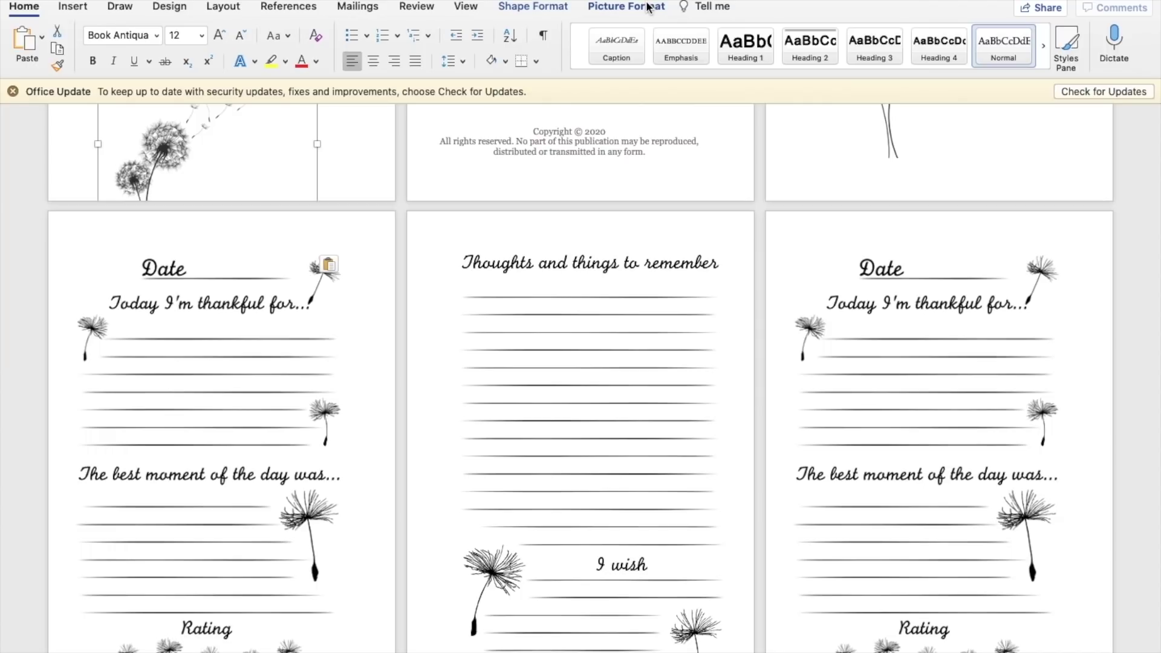
scroll(618, 179, up, 5)
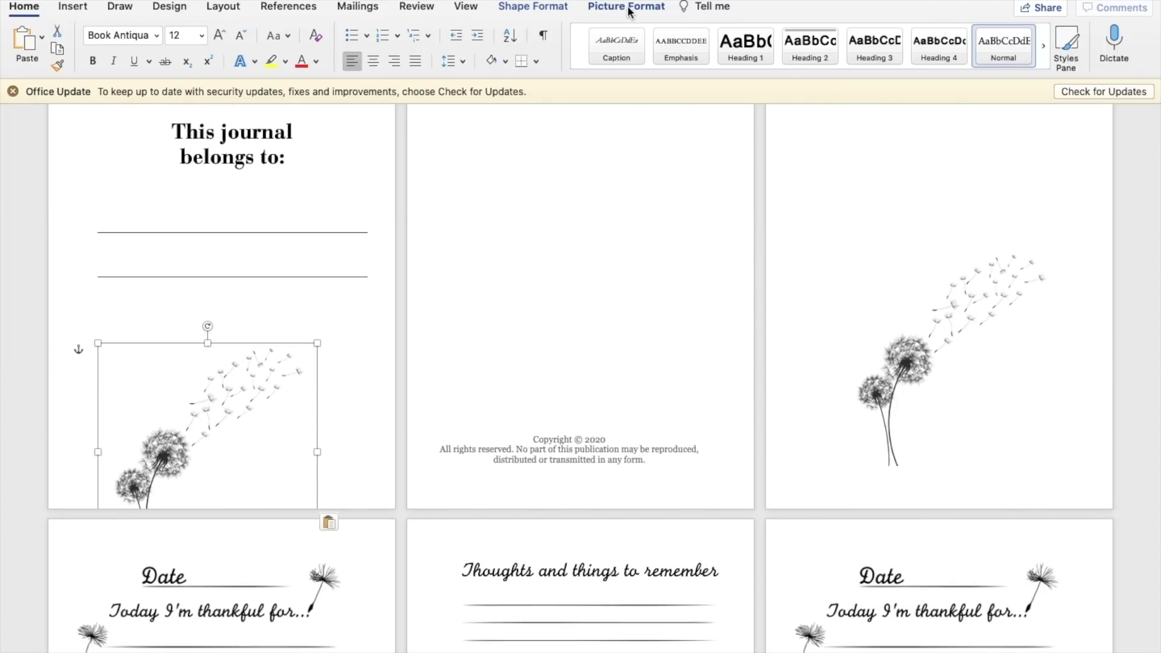
Align the dandelion picture on the "This journal belongs to:" page to the horizontal centre and bottom margin
click(538, 7)
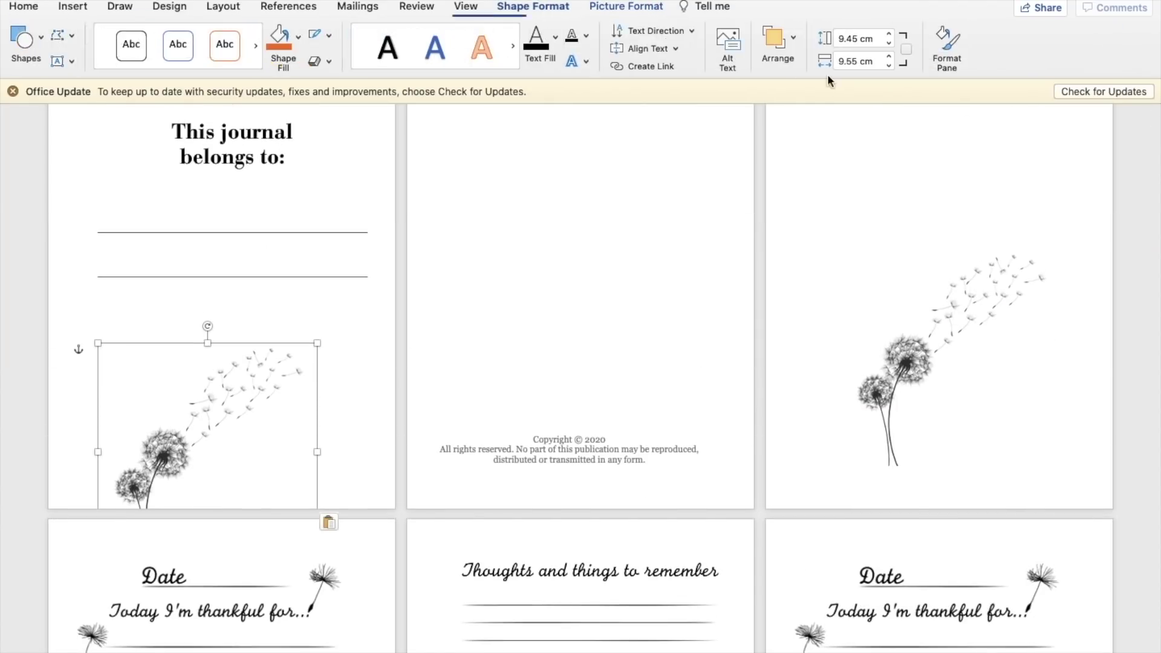
click(794, 45)
click(865, 105)
click(885, 131)
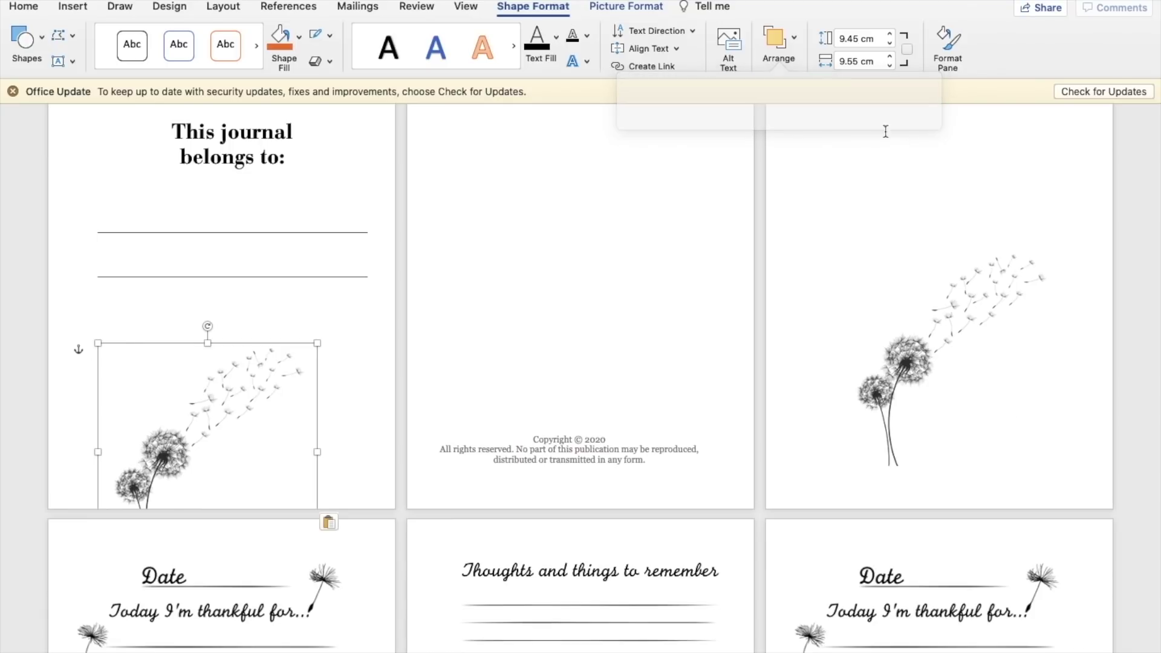
click(779, 39)
click(856, 87)
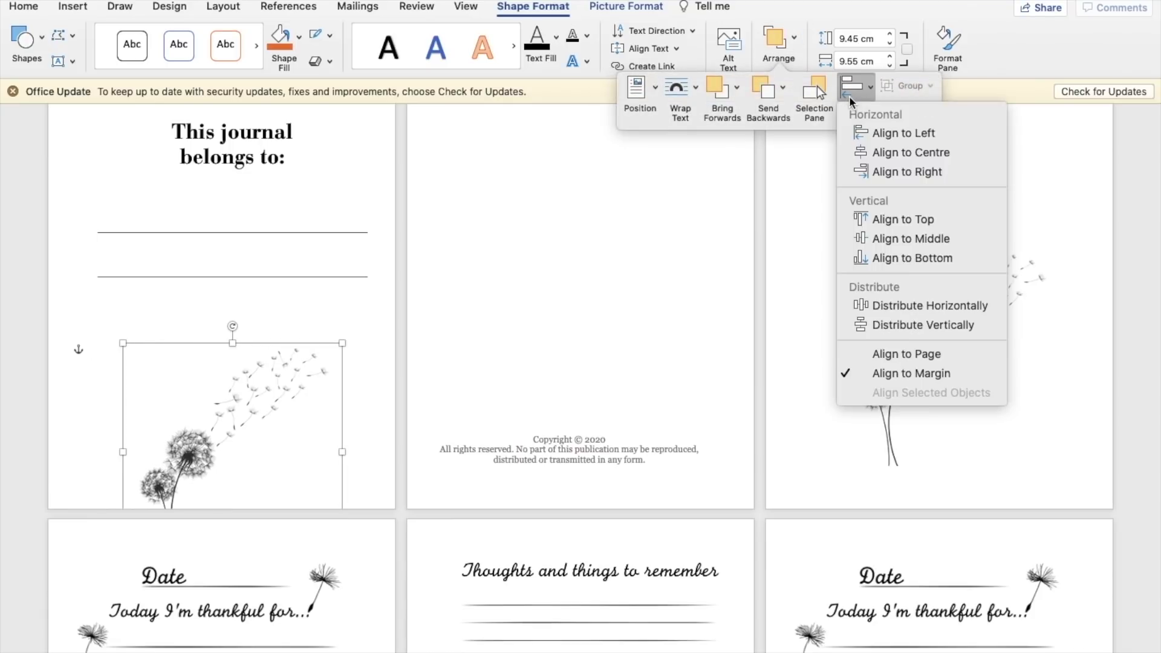
click(884, 259)
click(705, 398)
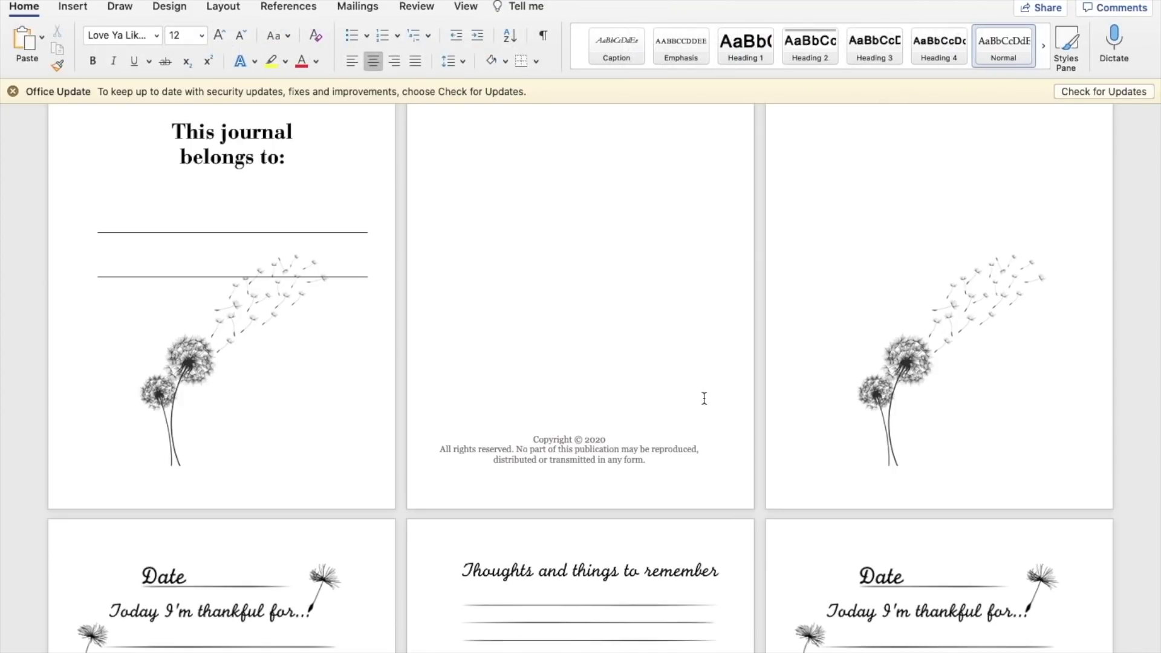
Draw a text box about 8.23 cm high and 10.9 cm wide above the dandelions on the third page
scroll(689, 472, up, 4)
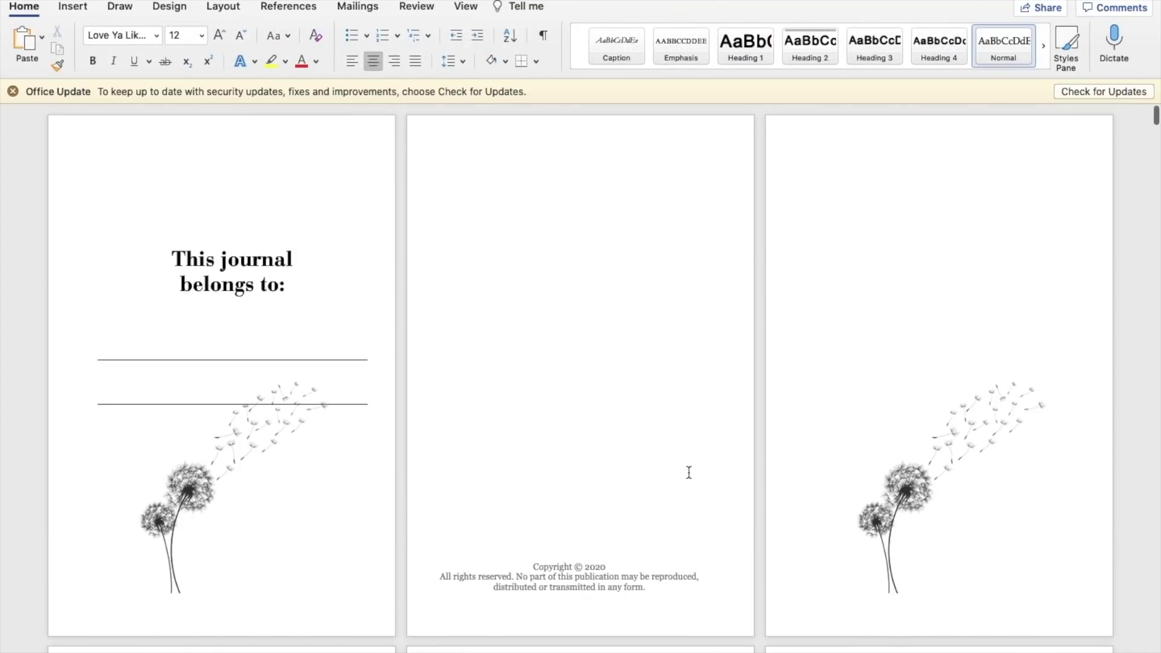
scroll(689, 472, down, 10)
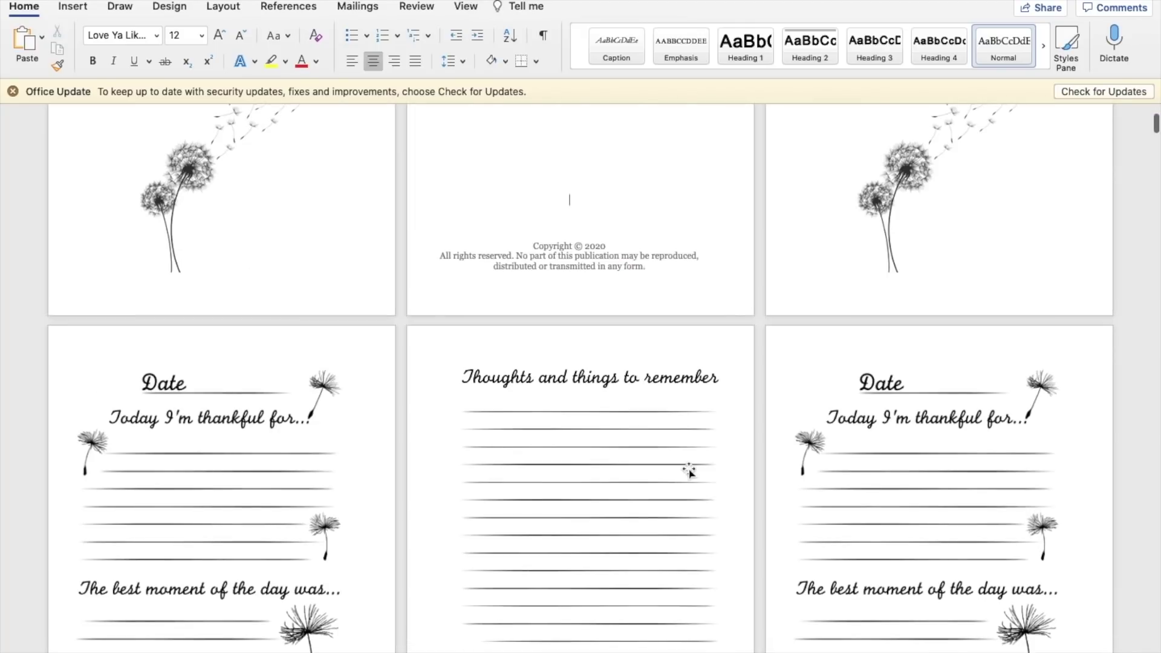
scroll(688, 472, up, 10)
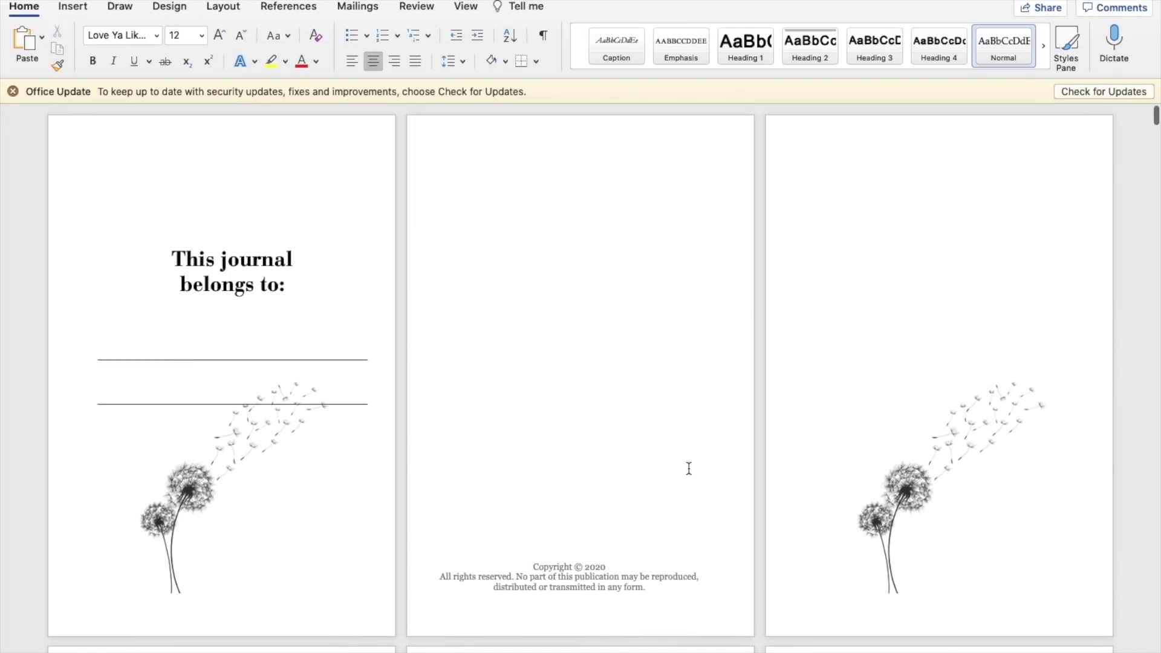
click(73, 7)
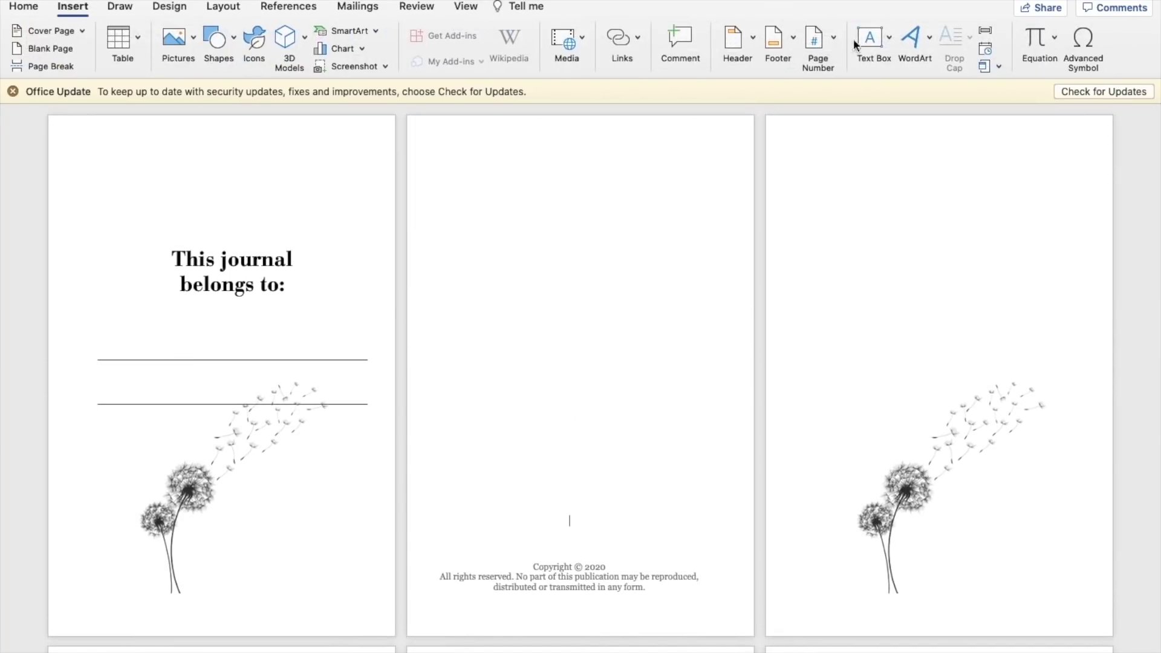
click(889, 40)
click(809, 205)
click(889, 37)
click(893, 65)
mouse_move(814, 187)
mouse_down()
mouse_move(961, 360)
mouse_move(1064, 374)
mouse_up()
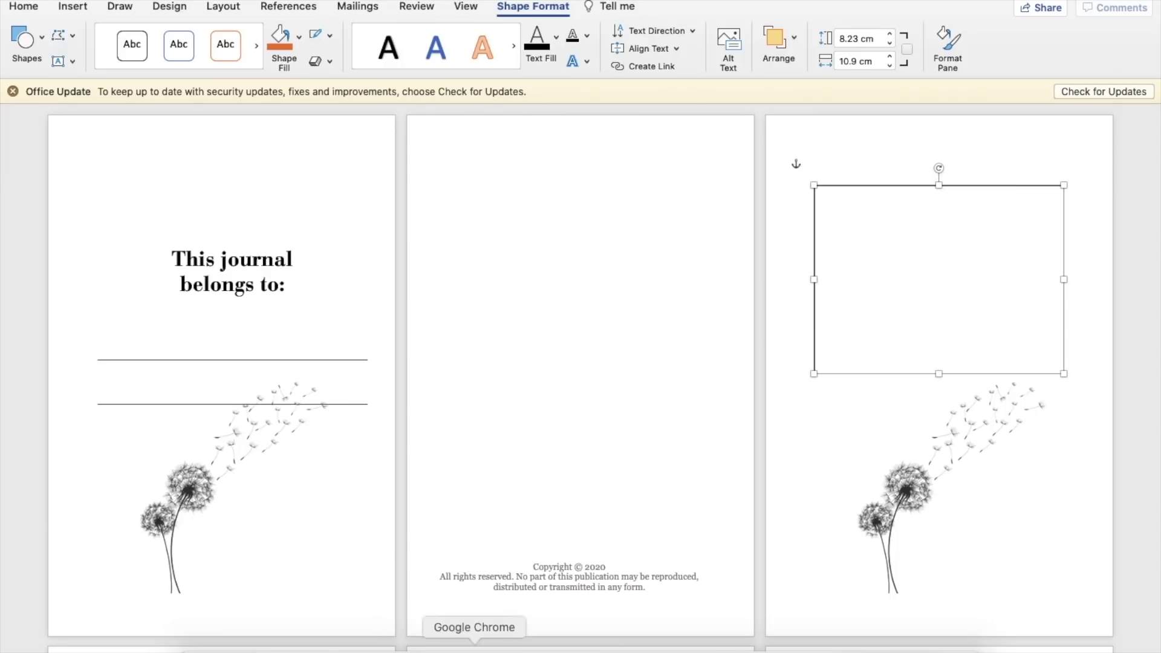
Find a gratitude quote in Chrome and enter it in Word's text box: "Acknowledging the good that you already have in your life is the foundation for all abundance."
click(474, 645)
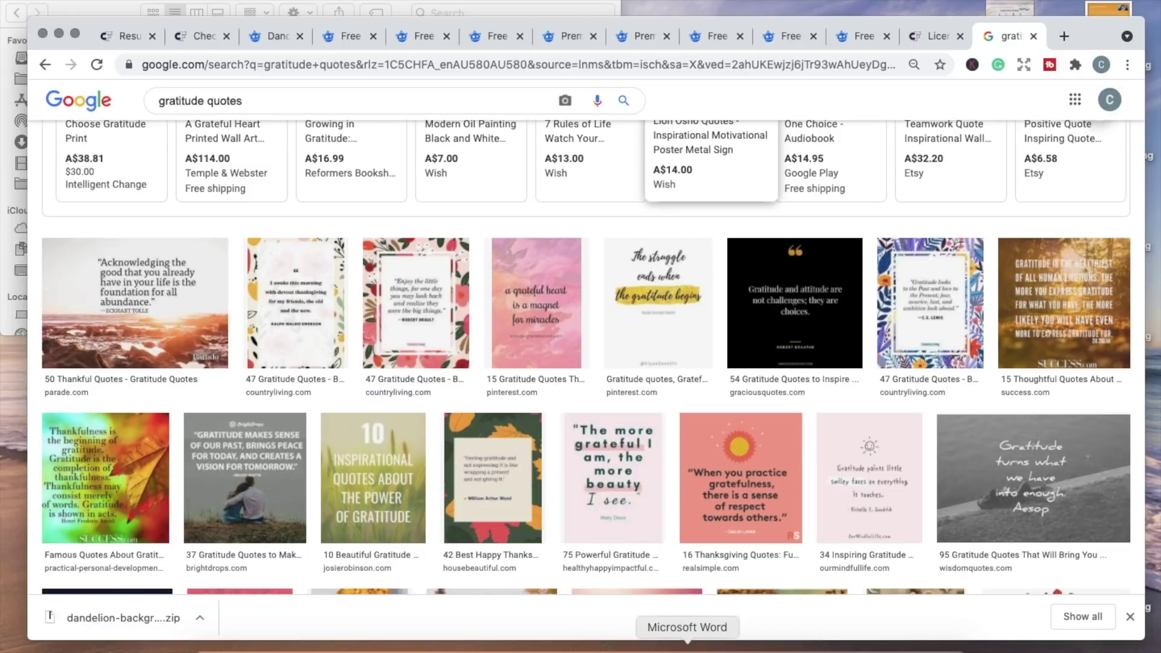
click(687, 646)
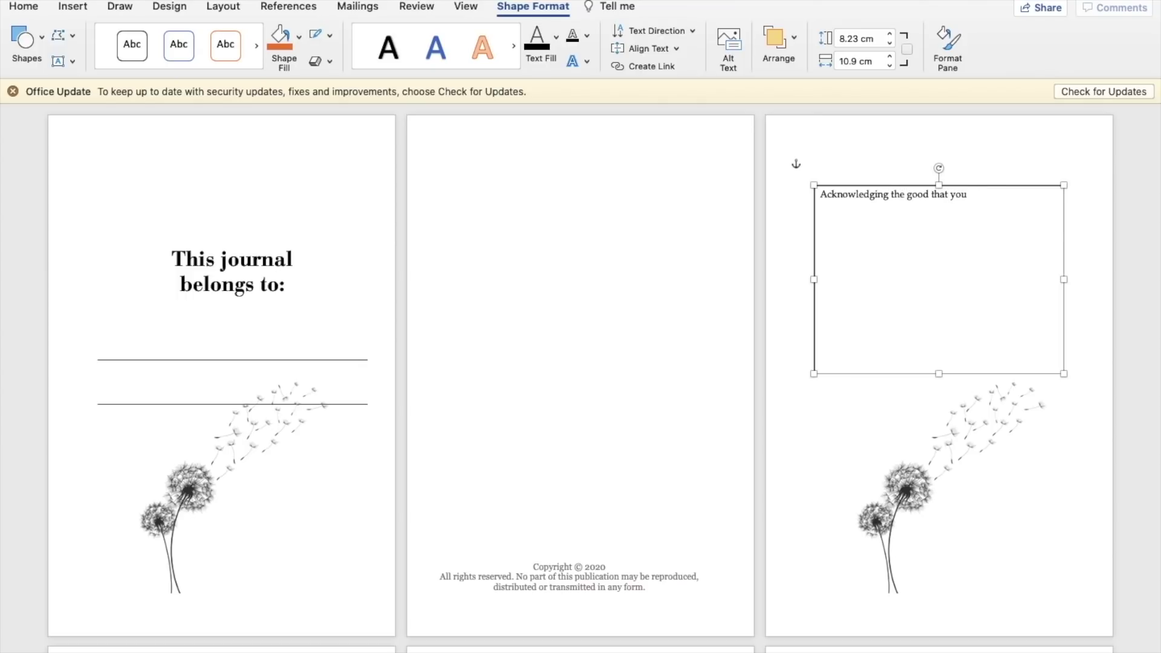
text(dy have in your life is the foundation for all abundance.")
click(821, 194)
text(")
Format the quote text above the dandelions in the bold Bauer Bodoni font
key(super+a)
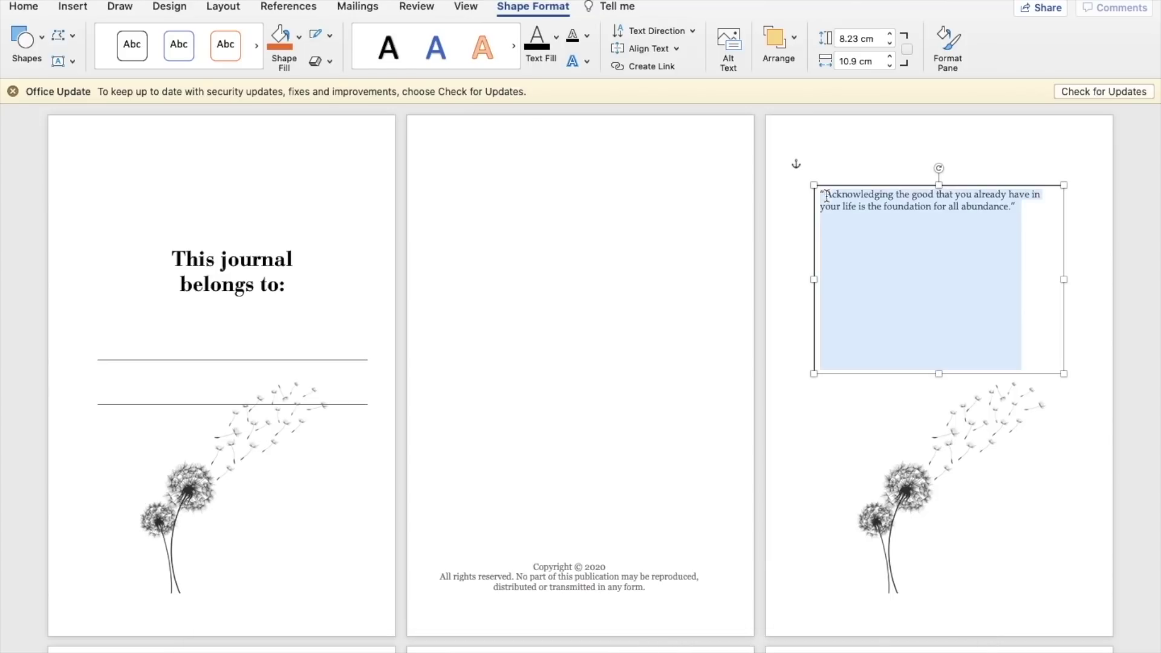
click(24, 6)
click(156, 35)
mouse_move(242, 167)
click(427, 242)
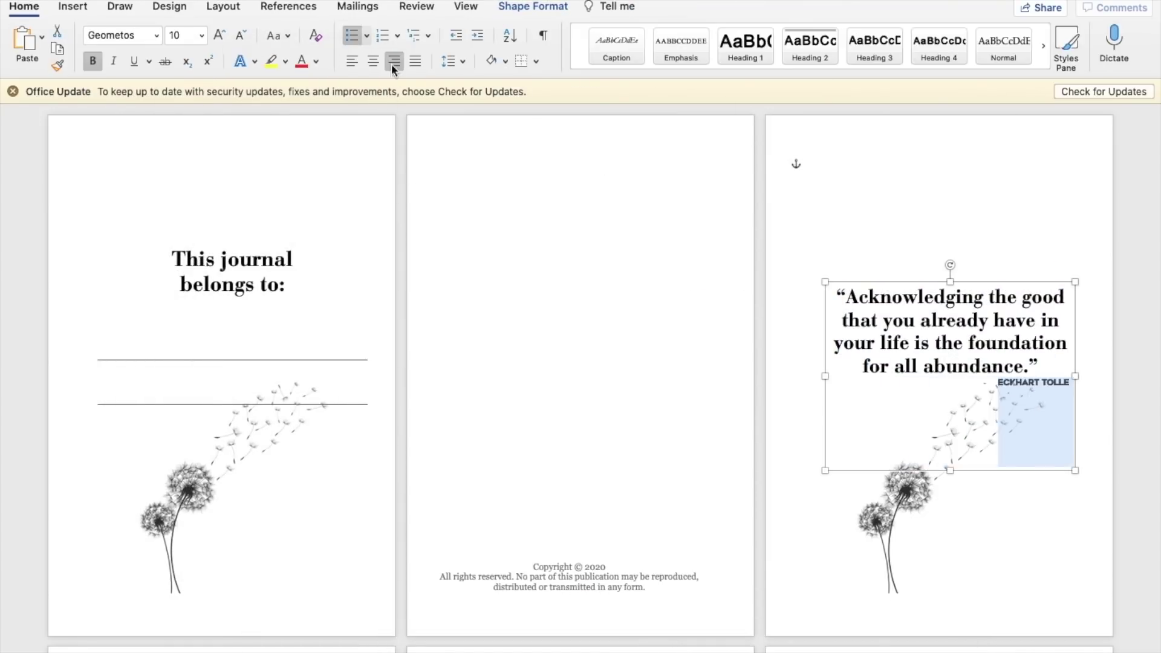
drag(1017, 367, 931, 468)
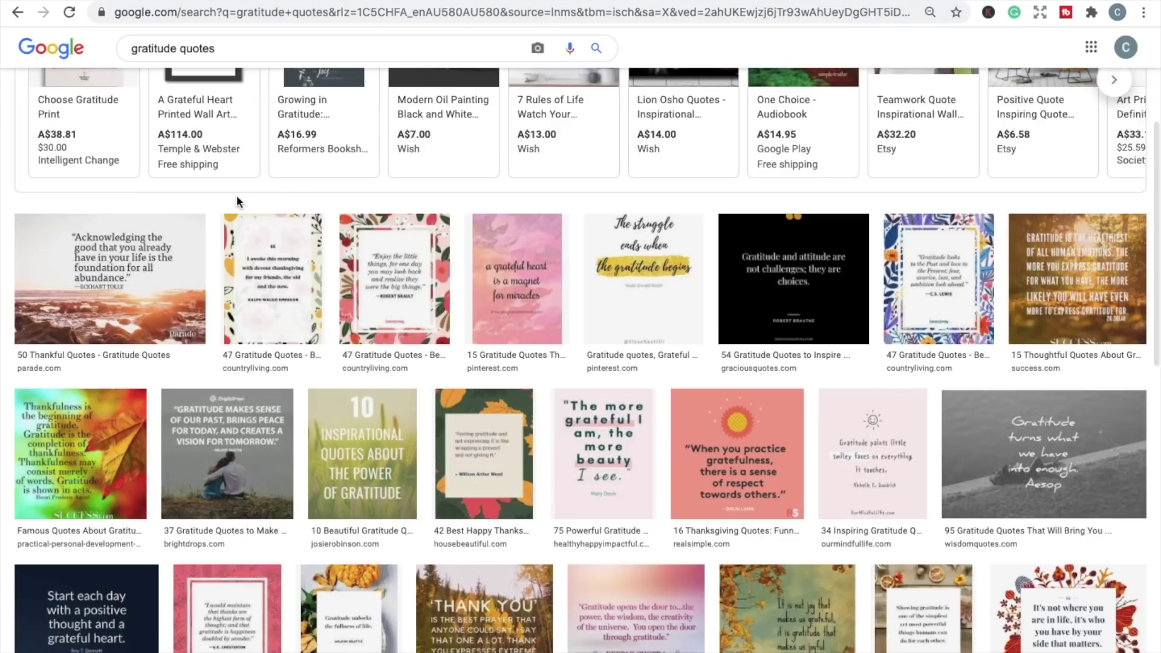
Replace the quote and its attribution on the copied dandelion page with "Start each day with a grateful heart."
scroll(237, 195, down, 4)
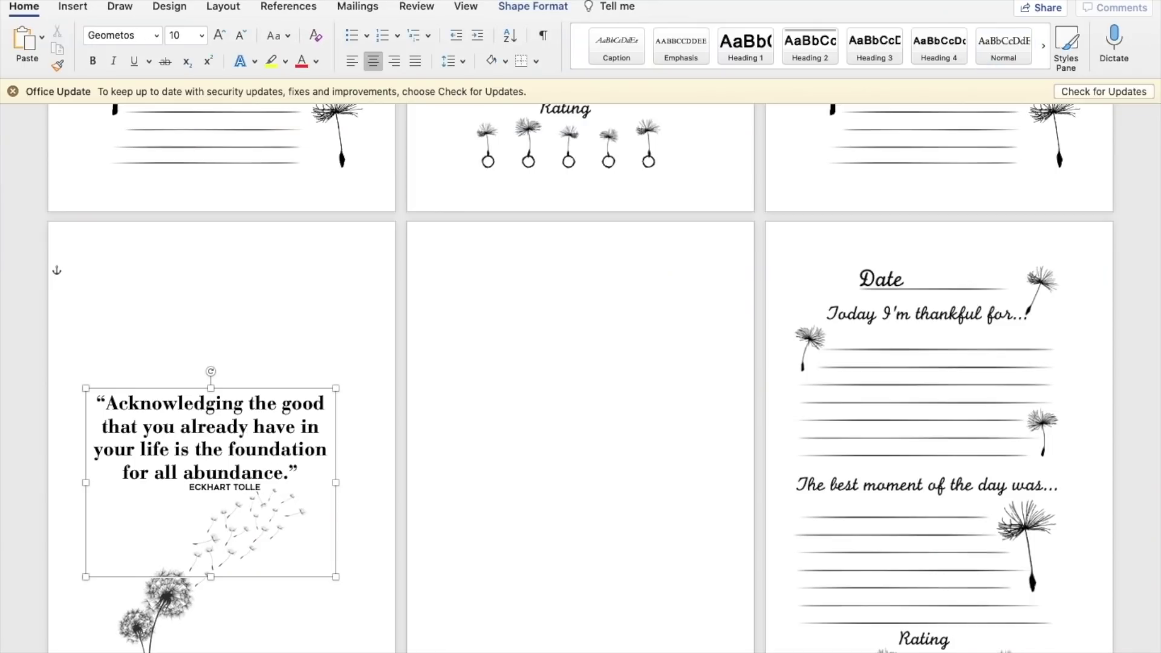
key(BackSpace)
key(BackSpace)
key(BackSpace)
key(BackSpace)
key(BackSpace)
key(BackSpace)
key(BackSpace)
key(BackSpace)
key(BackSpace)
key(shift+Up)
key(shift+Up)
key(shift+Up)
key(shift+Home)
text(Start each day with a grateful heart.)
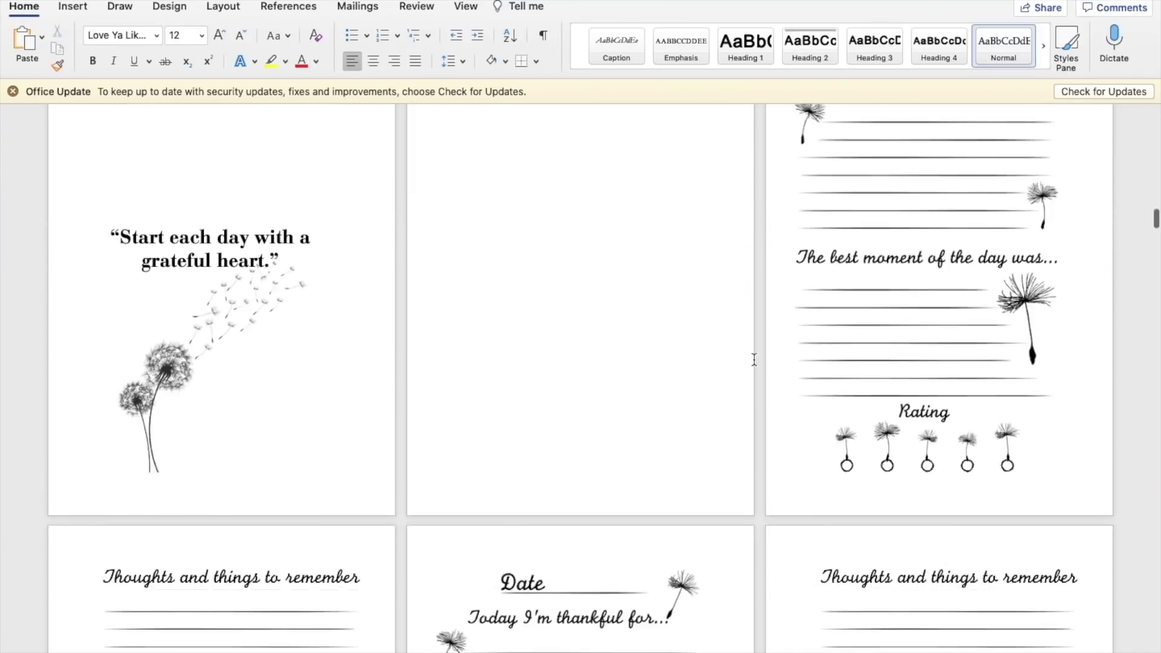
Place a copy of the dandelion picture on the blank page facing a "Today I'm thankful for..." page and centre it horizontally
scroll(752, 358, up, 3)
scroll(749, 358, up, 2)
click(1027, 650)
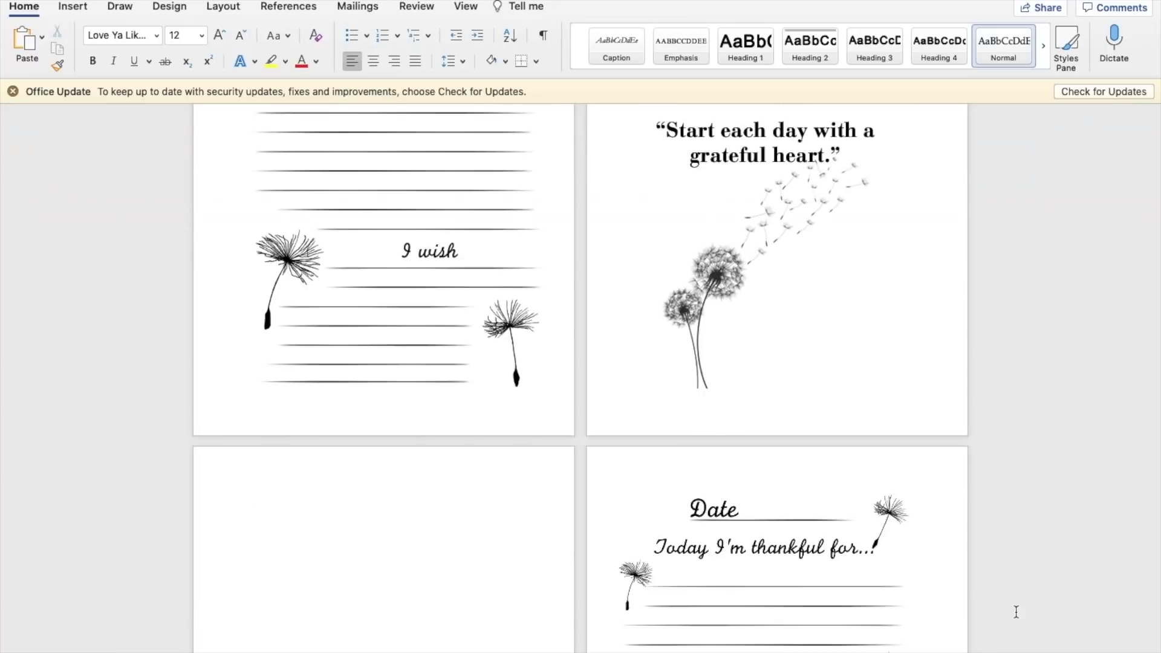
scroll(691, 237, down, 8)
click(690, 237)
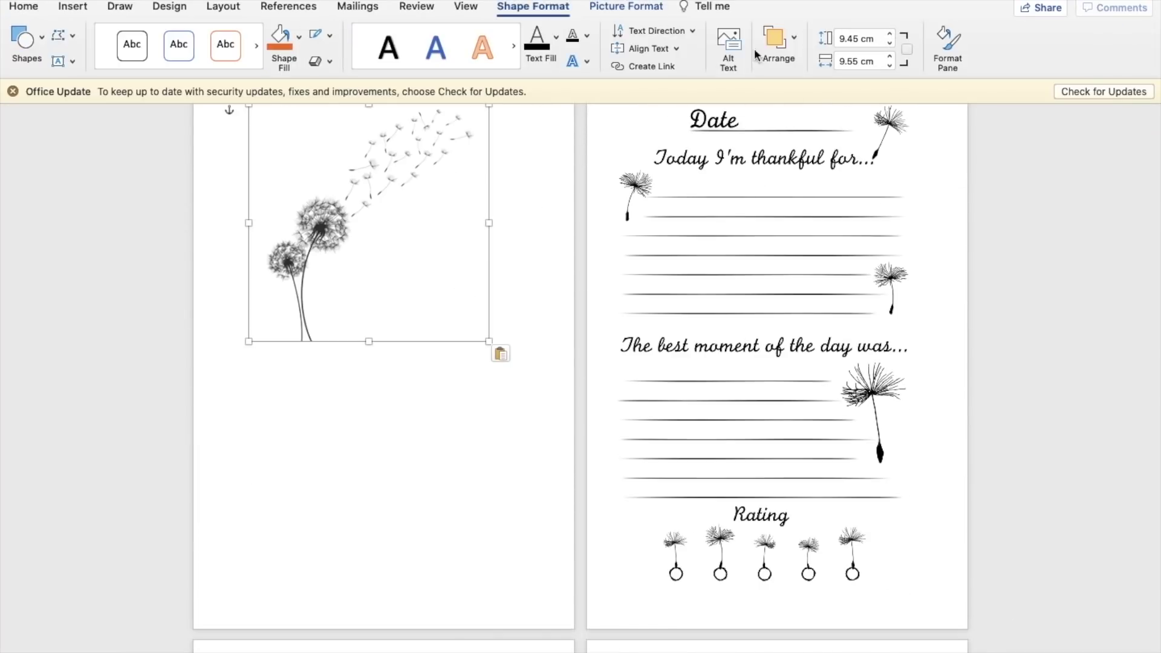
click(923, 83)
click(894, 150)
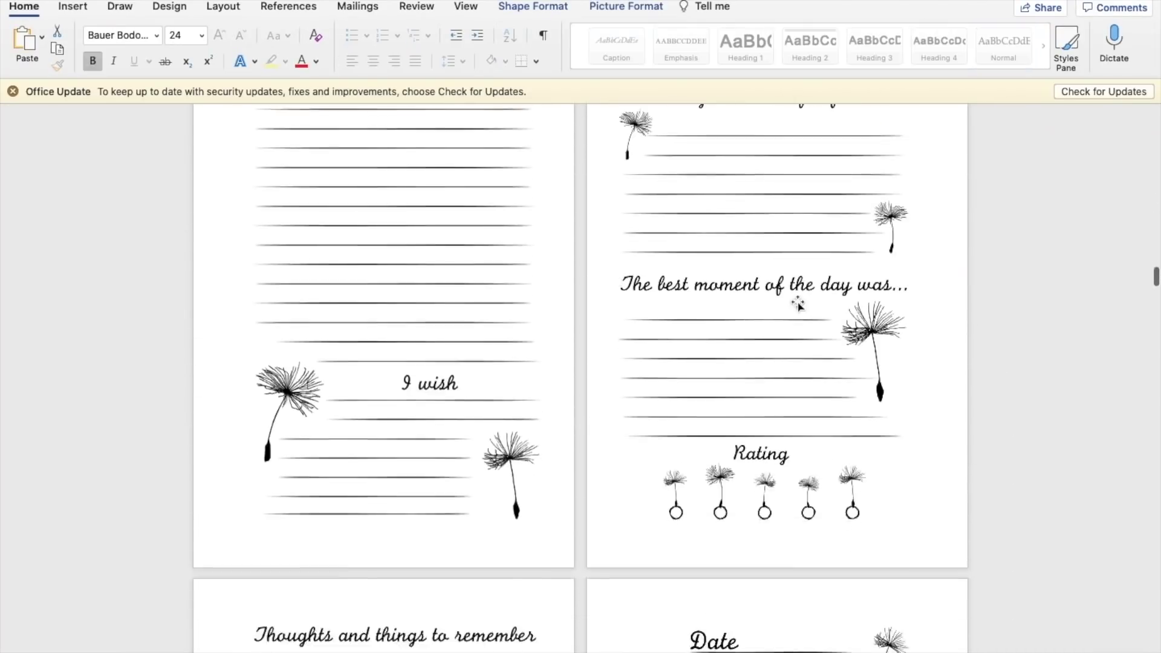
Add empty lines to make room for a blank page after the "Thoughts and things to remember" page
key(Left)
key(Return)
click(904, 261)
key(Return)
key(Return)
key(Return)
key(Return)
key(Return)
key(Return)
key(Return)
key(Return)
key(Return)
key(Return)
key(Return)
key(Return)
key(Return)
key(Return)
key(Return)
key(Return)
key(Return)
key(Return)
key(Return)
key(Return)
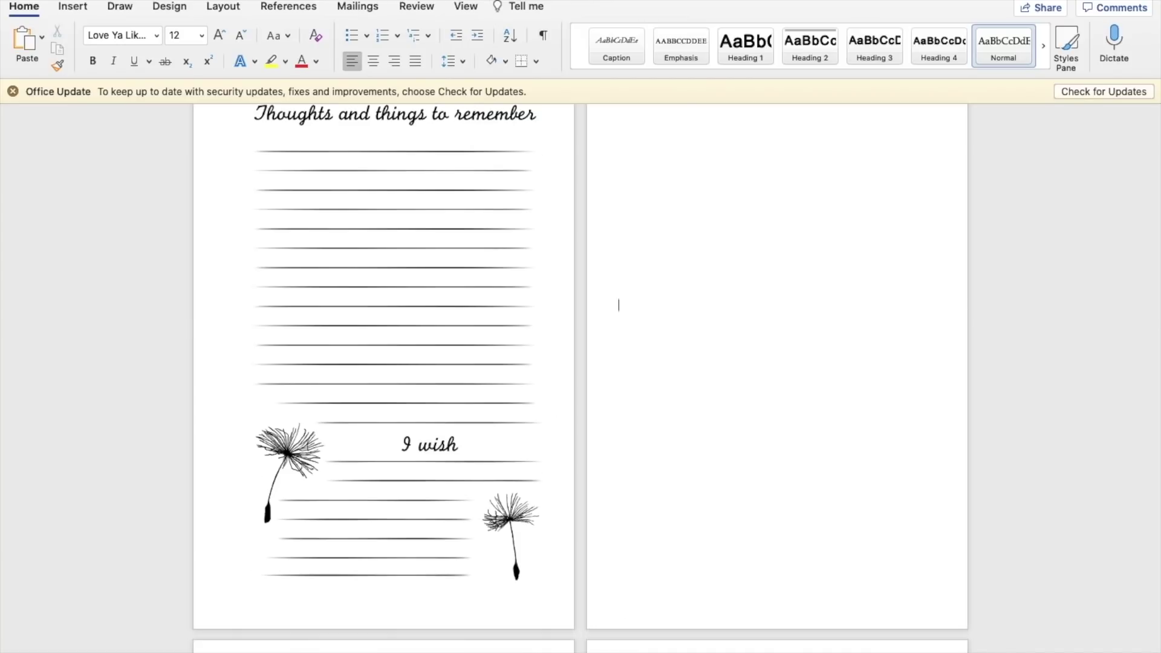
Align the copied dandelion picture under the "Start each day with a grateful heart." quote to centre and bottom
scroll(905, 179, up, 2)
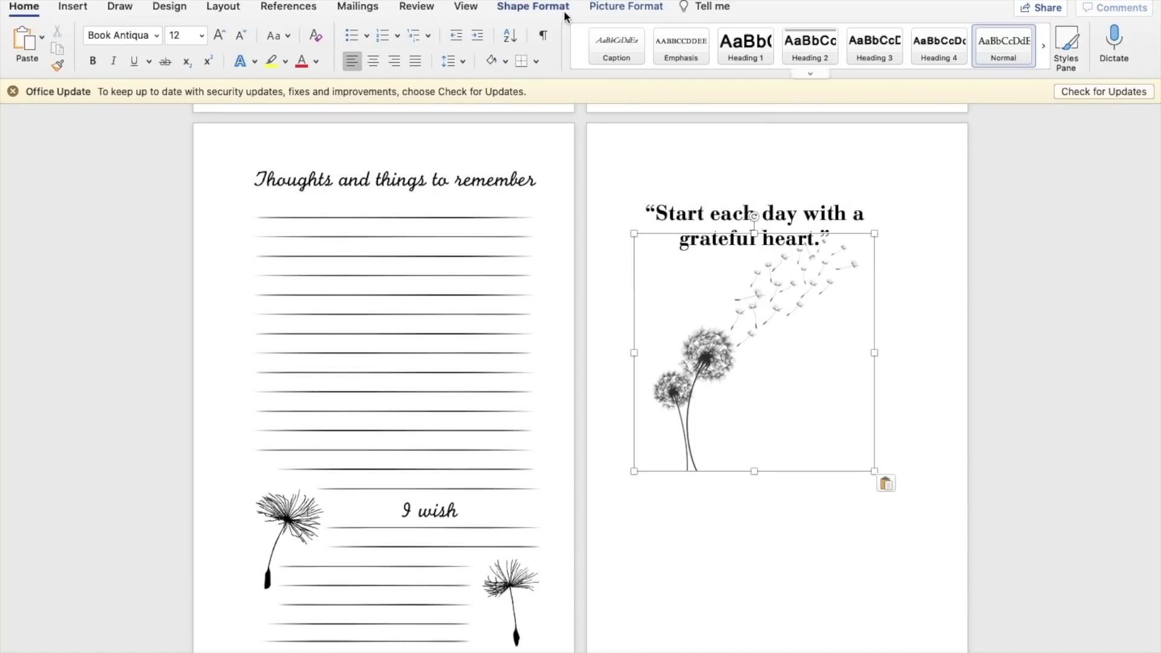
click(532, 6)
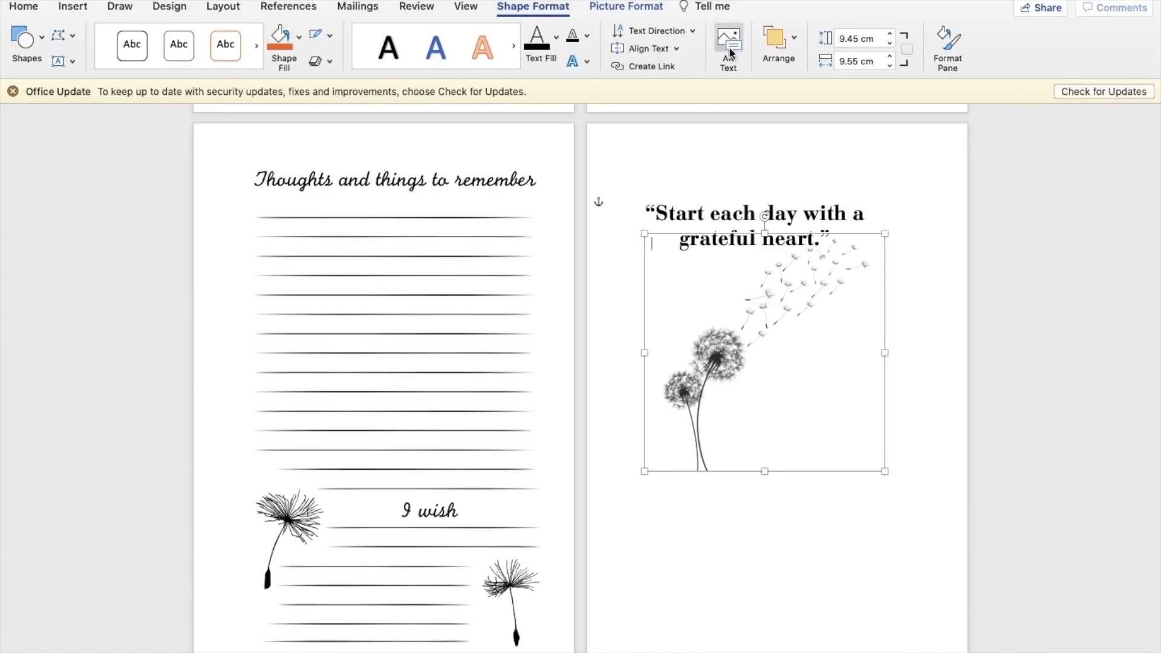
click(877, 257)
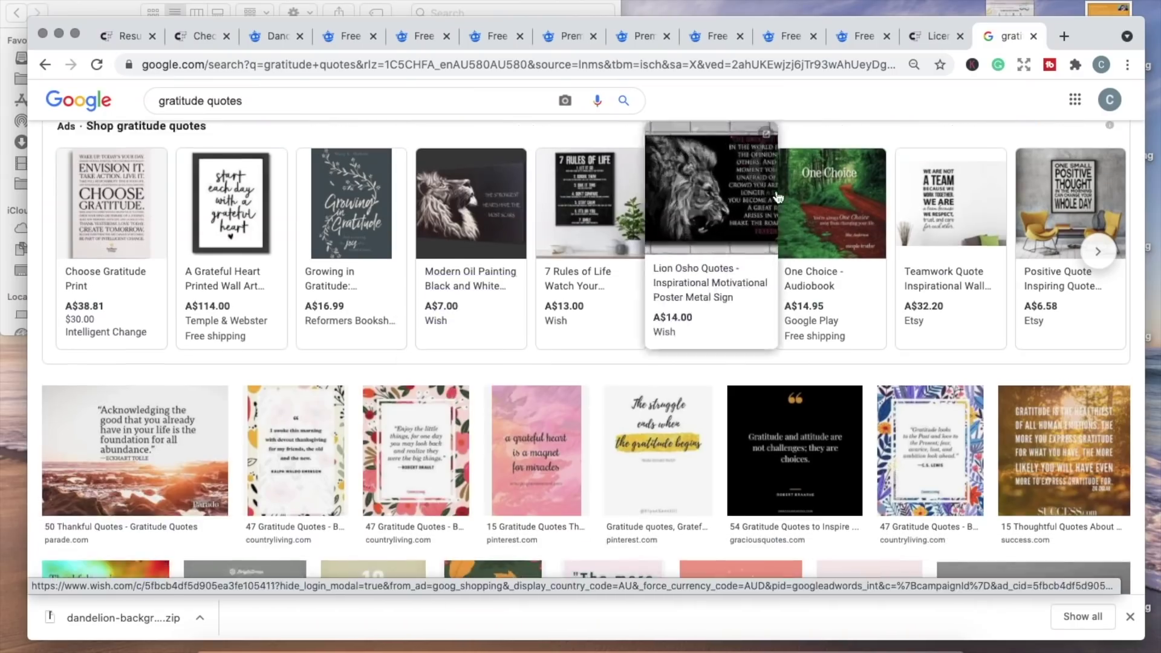
Find another gratitude quote in Chrome, replace the copied quote with "Give thanks for a little and you will find a lot." and centre its text box
scroll(622, 275, down, 5)
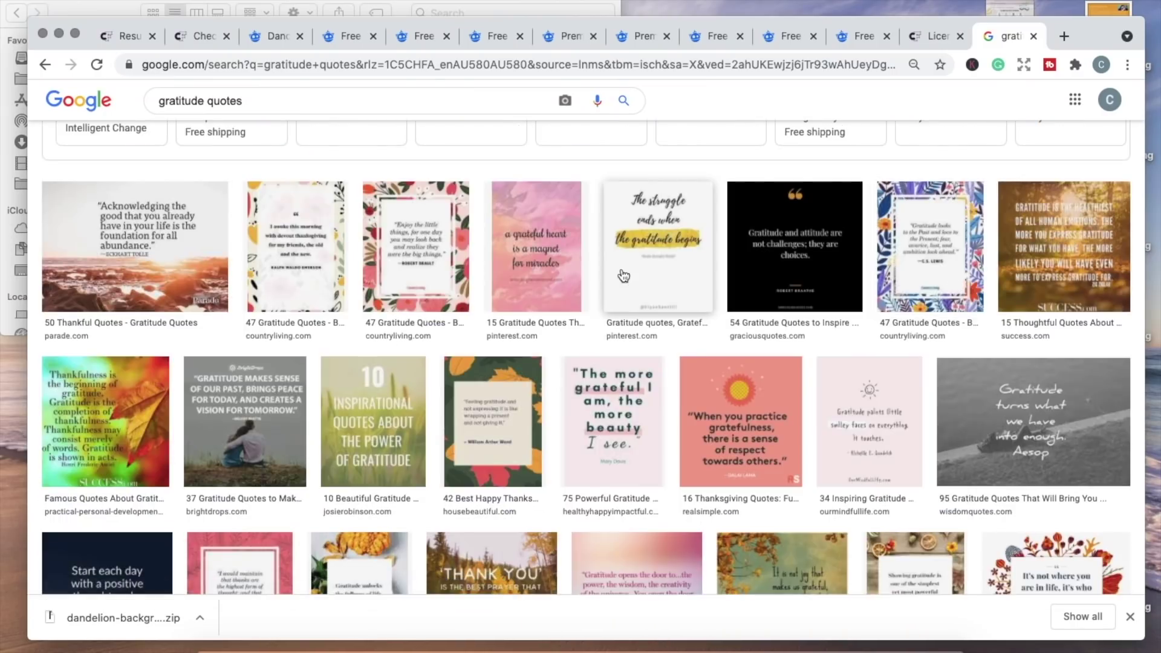
scroll(623, 275, down, 3)
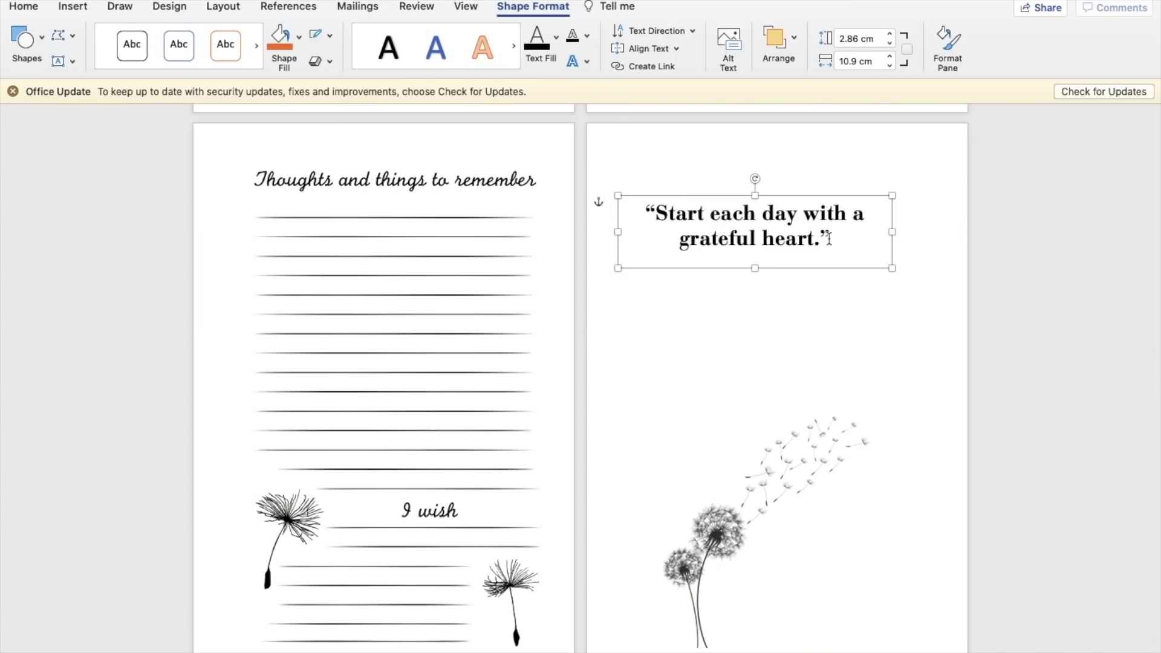
text(Give thanks for a little and you will fi)
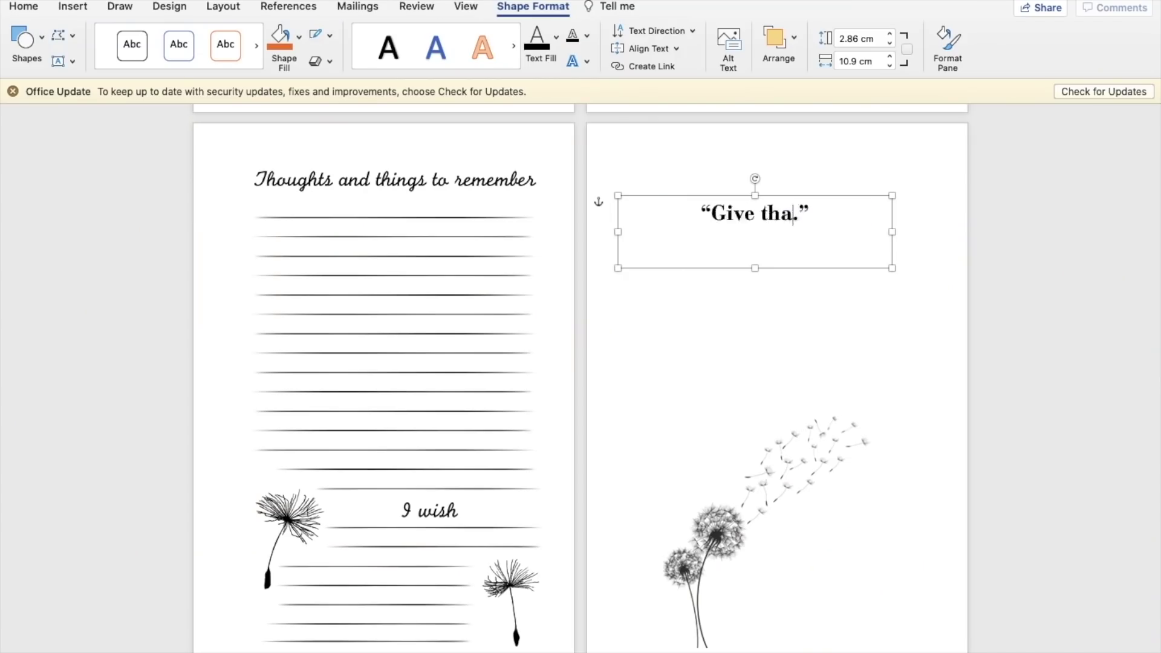
text(nd a lot)
click(778, 45)
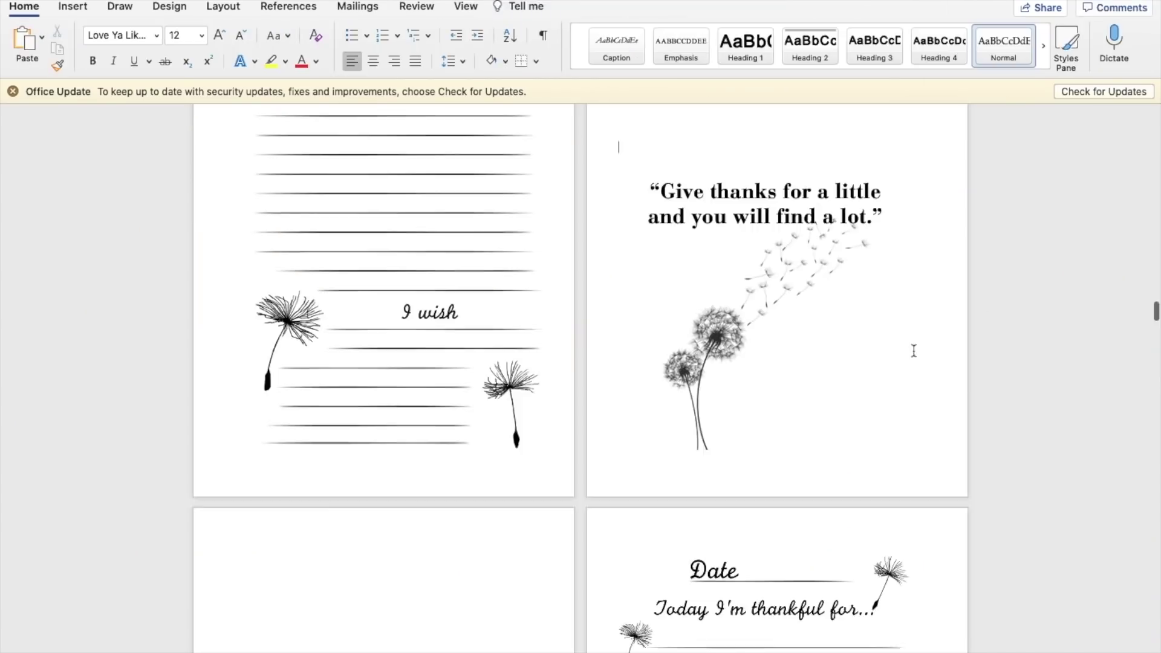
Place a copy of the new quote and dandelions on the blank page facing a "Today I'm thankful for..." page and align it
scroll(580, 363, down, 6)
key(cmd+v)
click(543, 7)
click(778, 45)
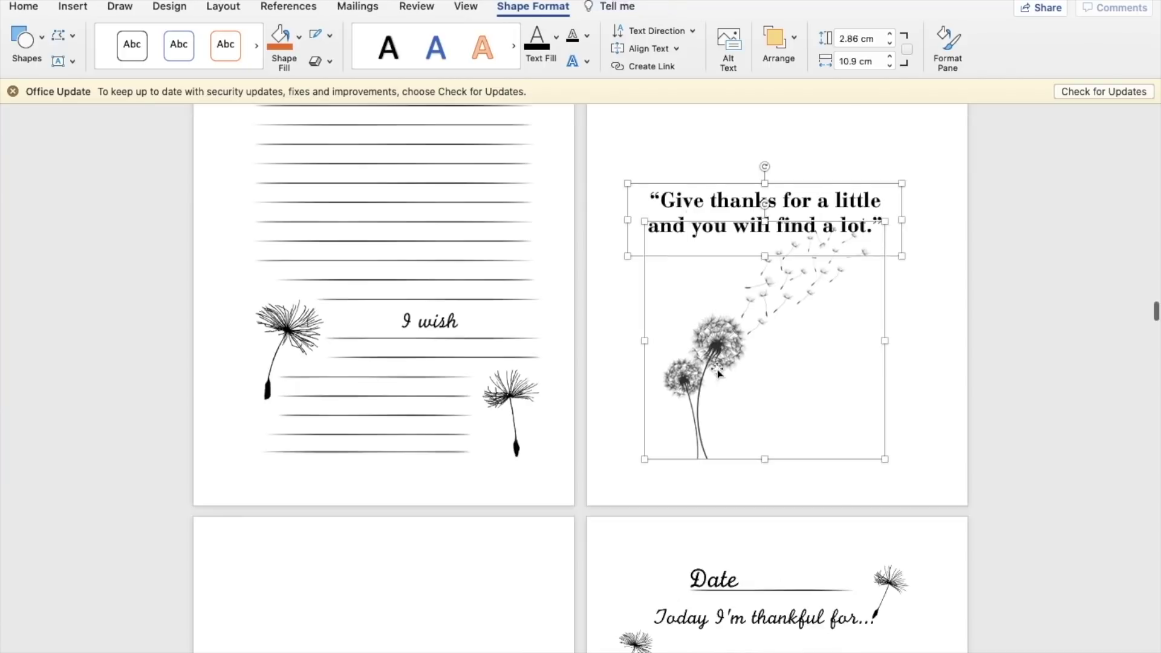
Paste the "Give thanks for a little" quote and dandelions onto the next blank page after a "Thoughts and things to remember" page
scroll(580, 363, down, 3)
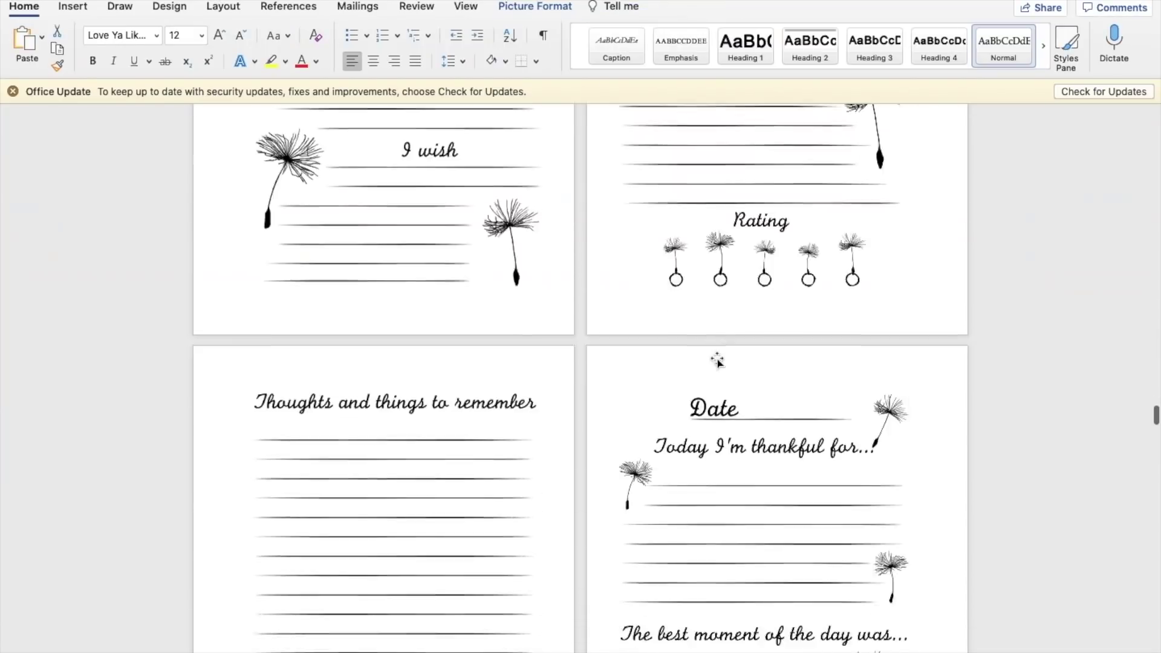
scroll(717, 360, down, 4)
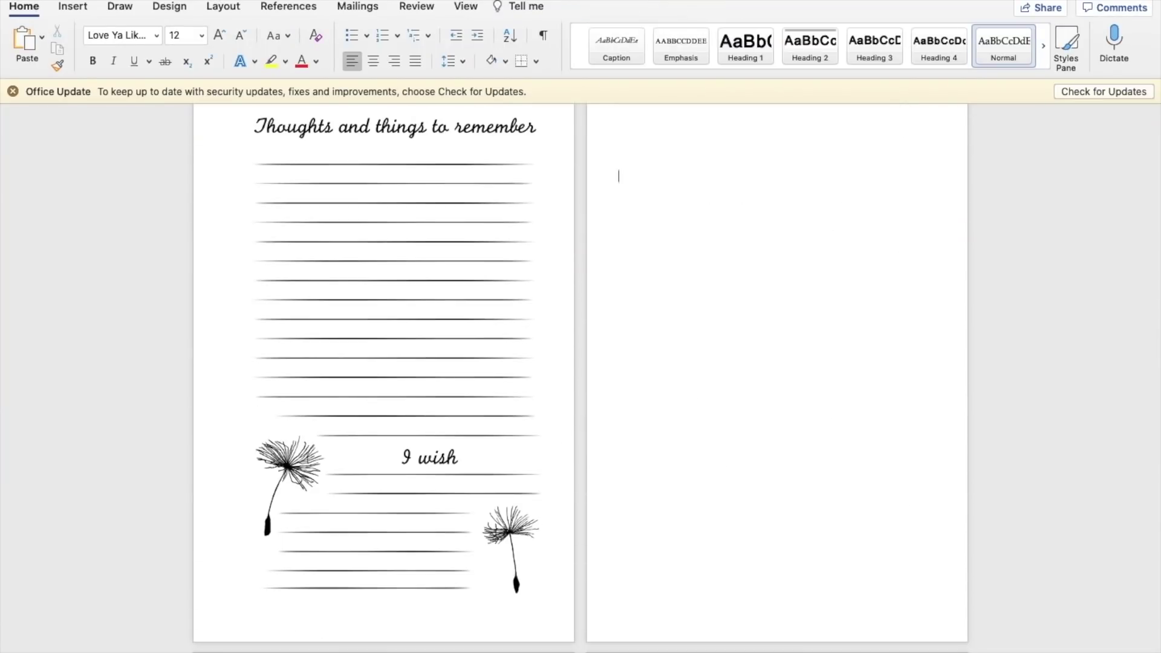
scroll(580, 363, down, 1)
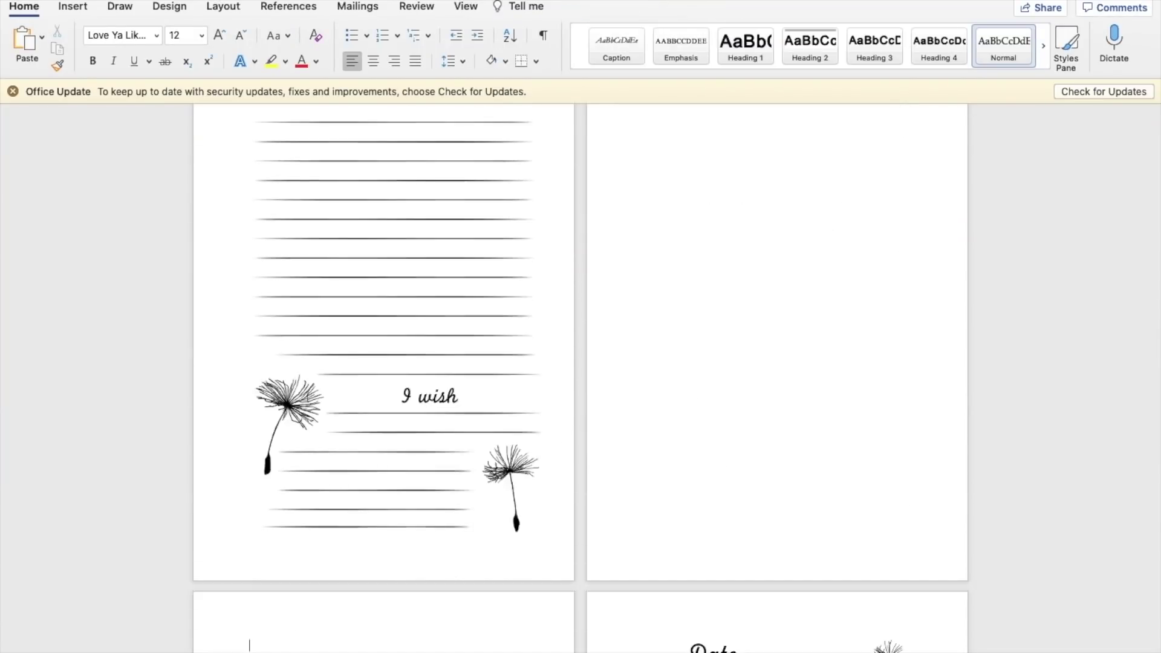
key(cmd+v)
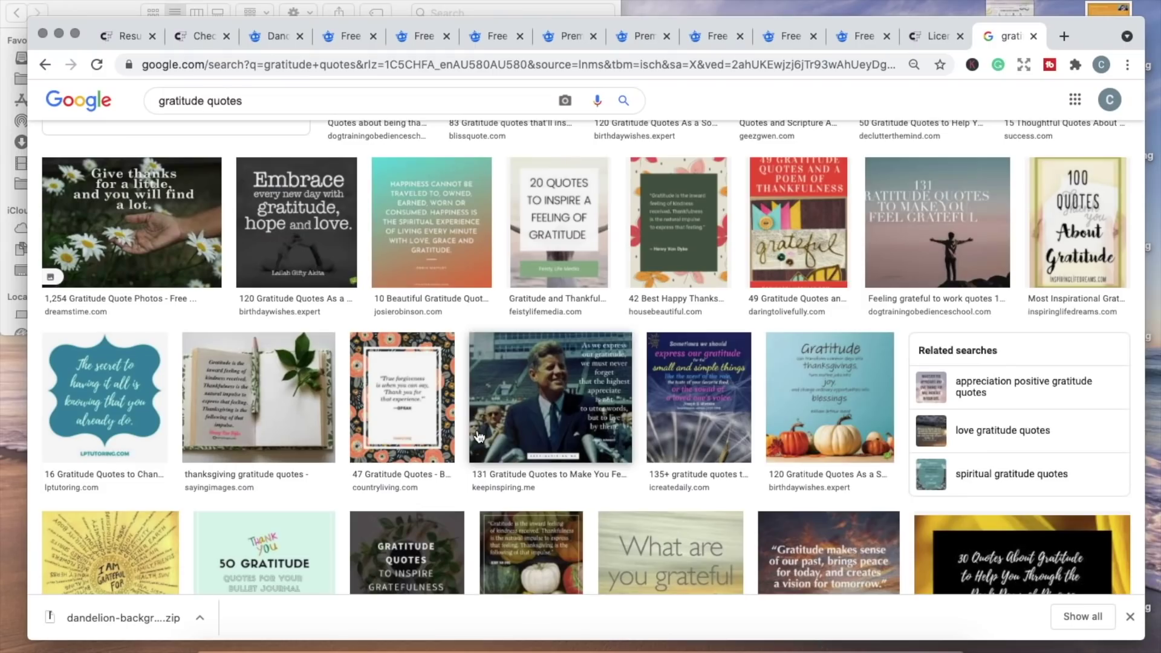
Replace the pasted quote with "There are only two ways to live your life. One as though everything is a miracle. The other as though nothing is."
scroll(487, 343, down, 5)
scroll(487, 344, down, 5)
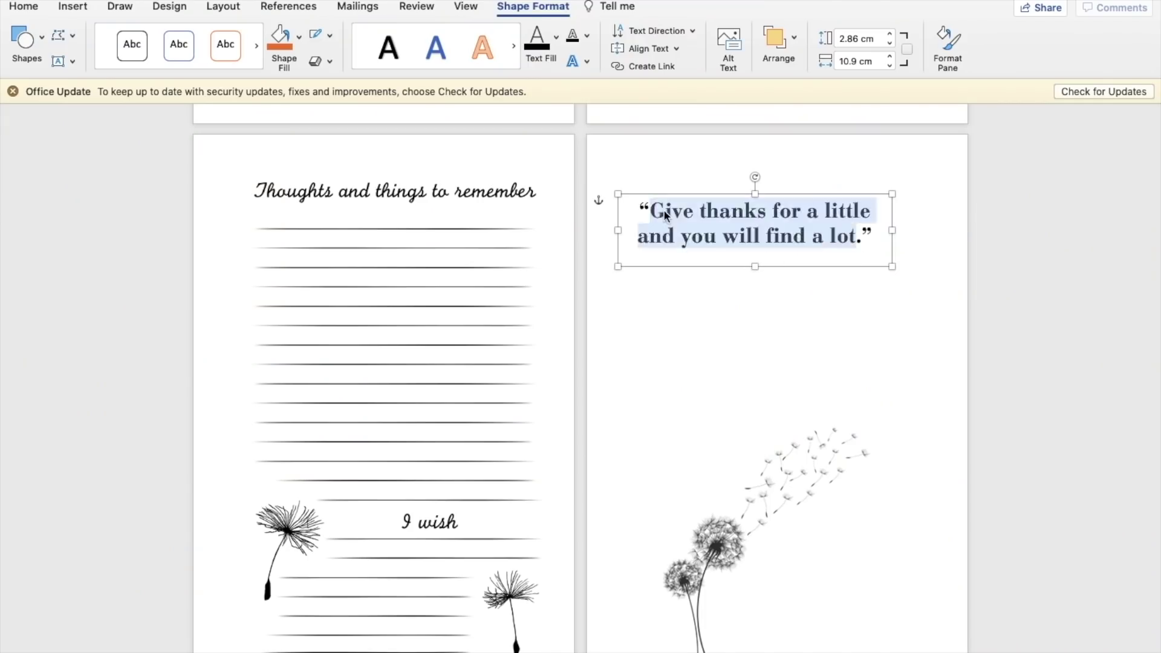
text(There are only two ways to live your life)
key(Right)
text(One as though everyting is a mi)
text(racle.)
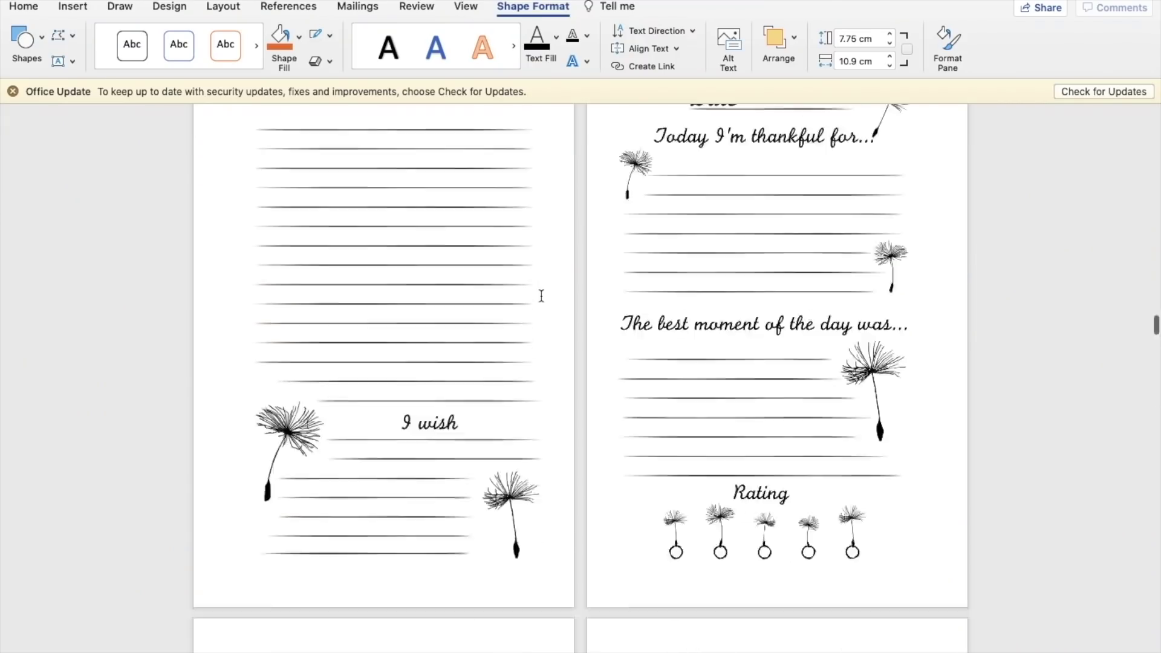
Reuse the Eckhart Tolle attribution line from the earlier quote page below the miracle quote and change it to "ALBERT EINSTEIN"
scroll(504, 237, up, 7)
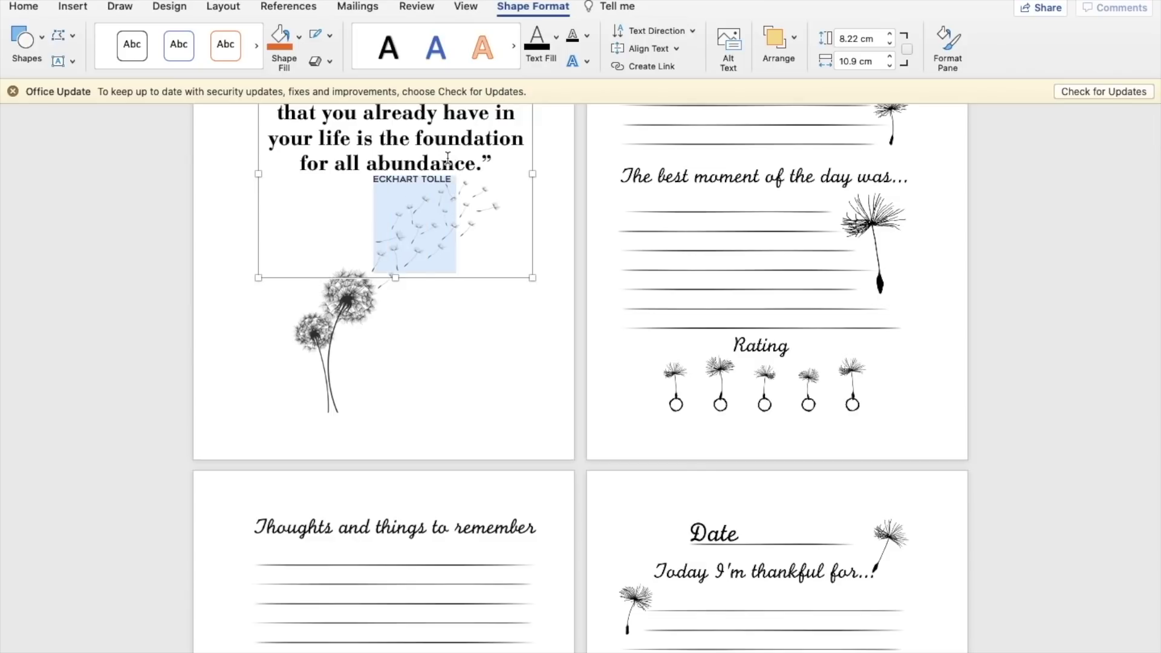
scroll(503, 237, down, 6)
scroll(503, 237, up, 5)
scroll(503, 228, down, 5)
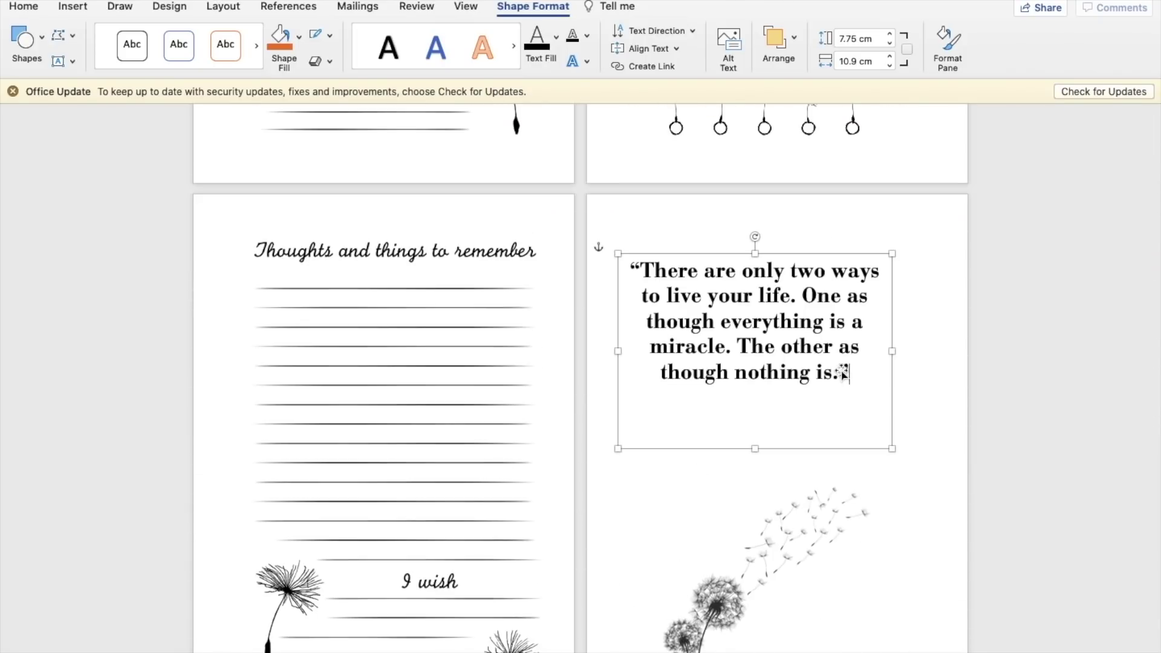
text(ECKHART TOL)
key(BackSpace)
key(BackSpace)
key(BackSpace)
key(BackSpace)
key(BackSpace)
key(BackSpace)
key(BackSpace)
key(BackSpace)
key(BackSpace)
key(BackSpace)
key(BackSpace)
text(ALBERT EINSTEIN)
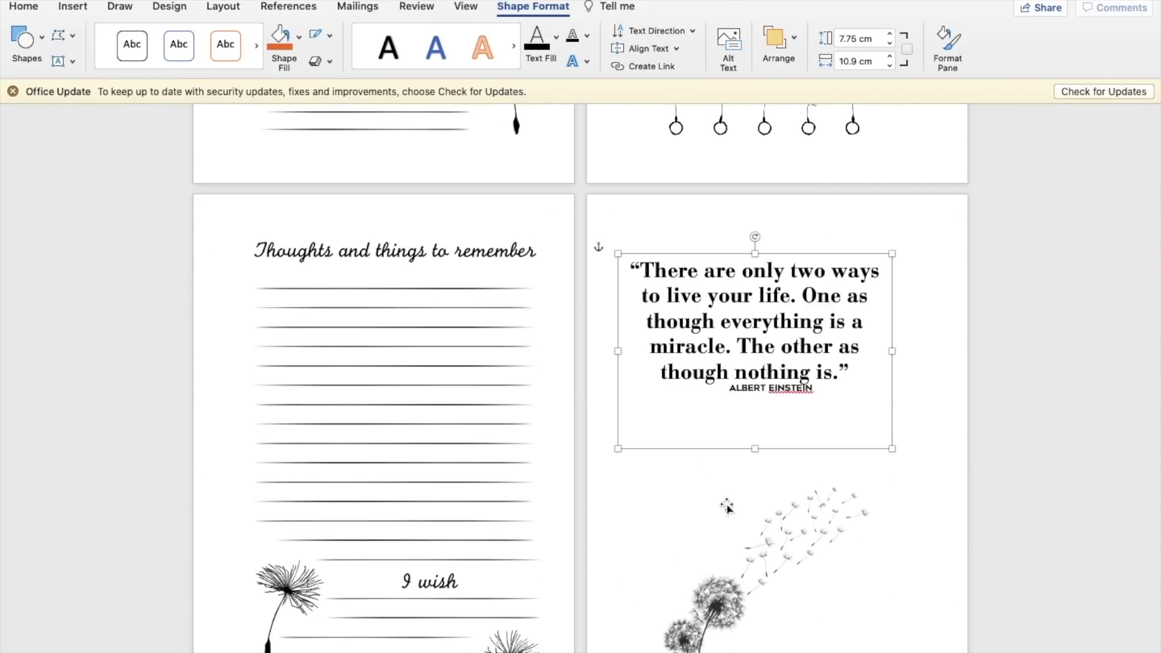
Align the Einstein quote box and paste a copy of the quote and dandelions onto the following blank page
click(778, 45)
click(855, 91)
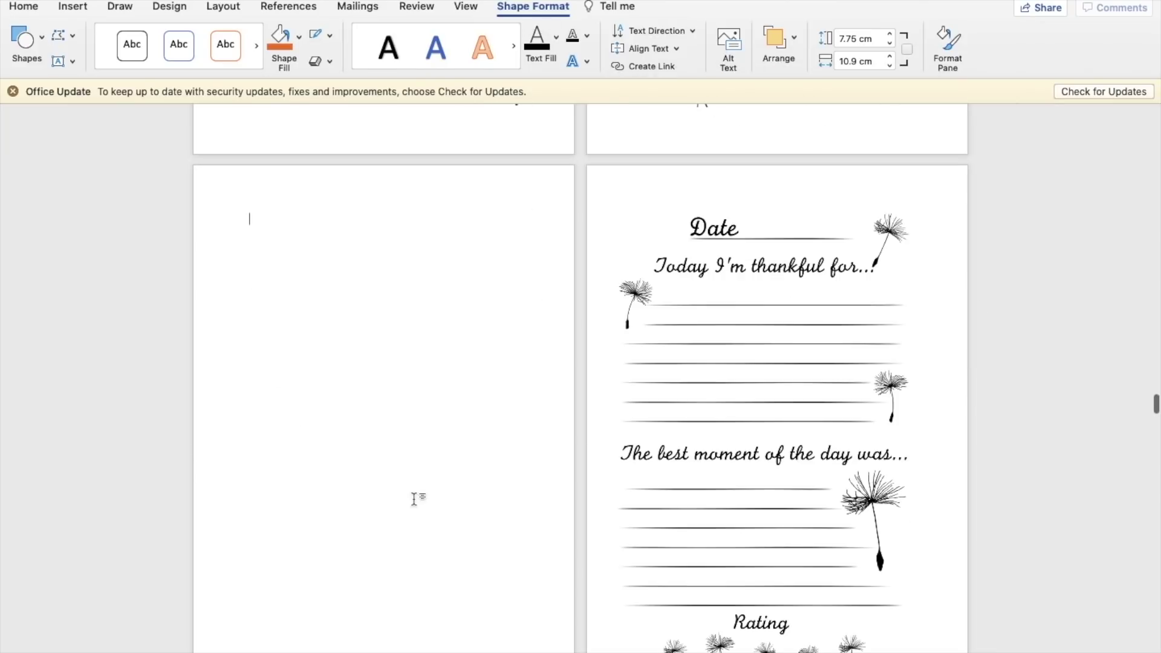
key(super+v)
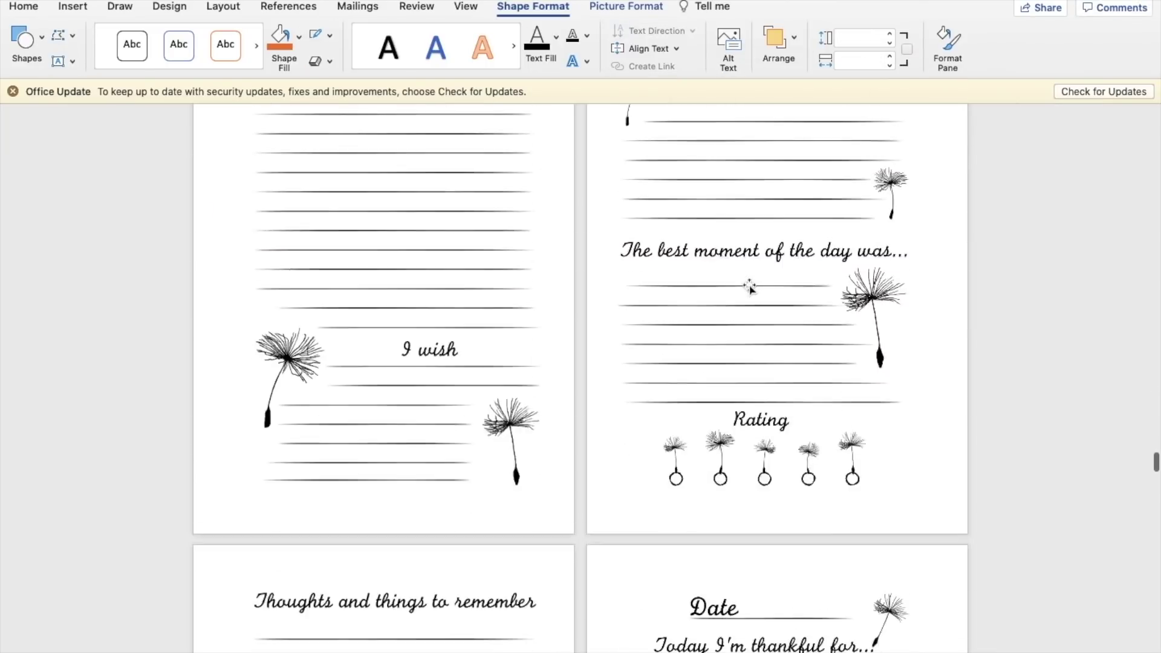
Copy the Einstein quote and dandelions to the next blank quote page and align the dandelions to centre and bottom
scroll(749, 288, down, 8)
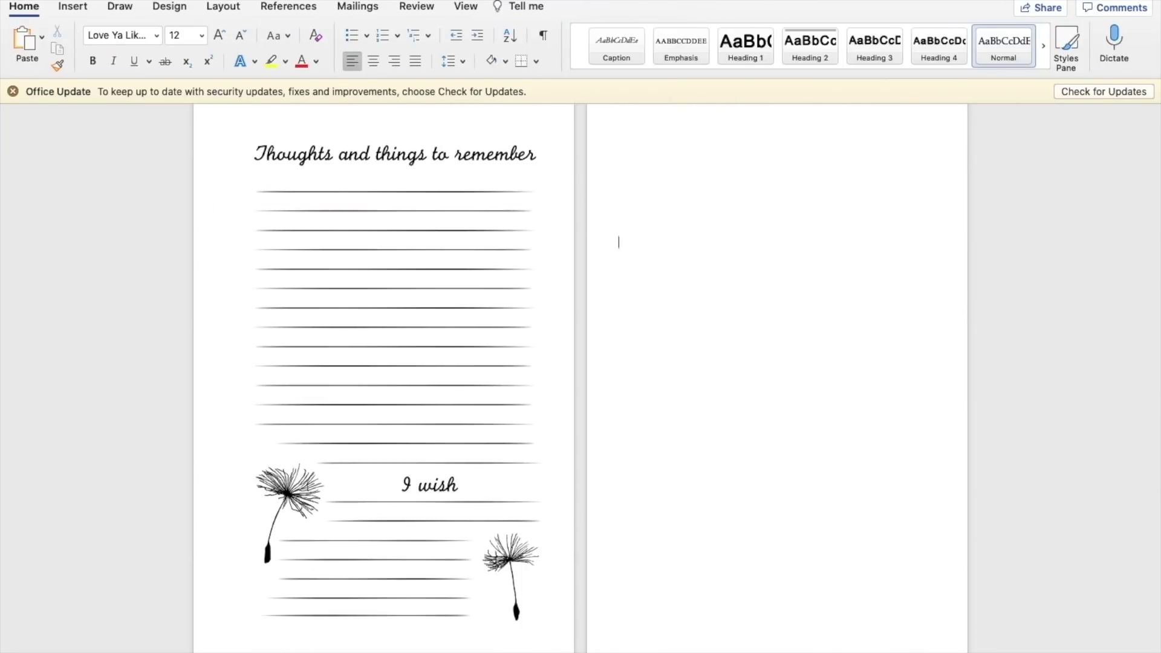
scroll(619, 241, down, 3)
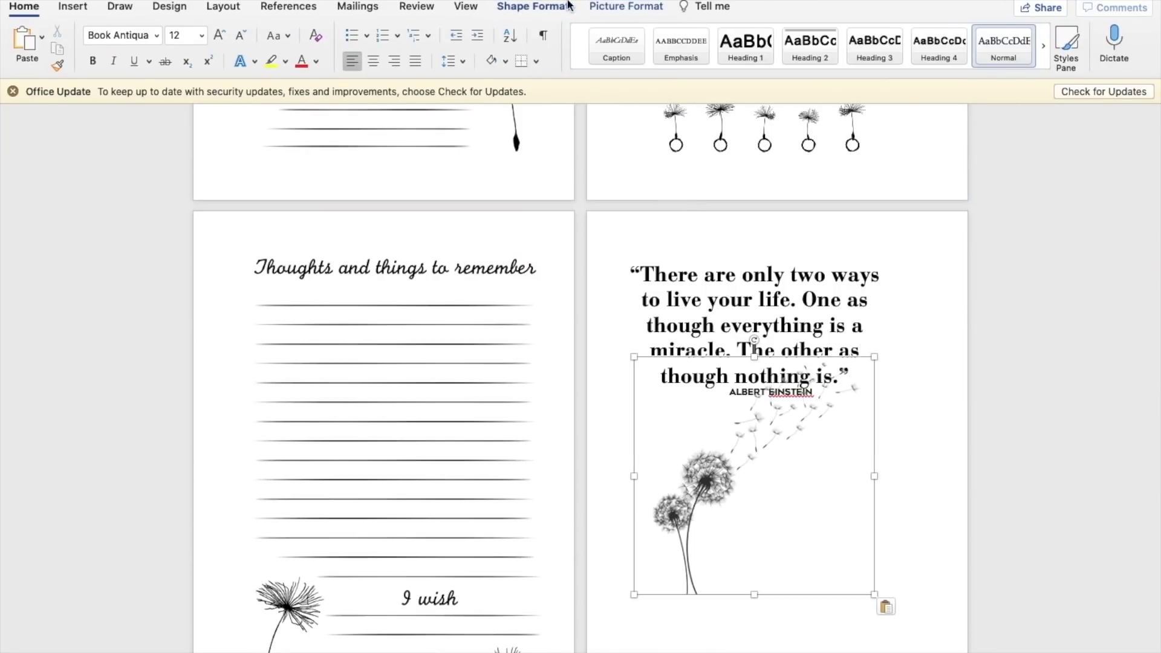
click(793, 41)
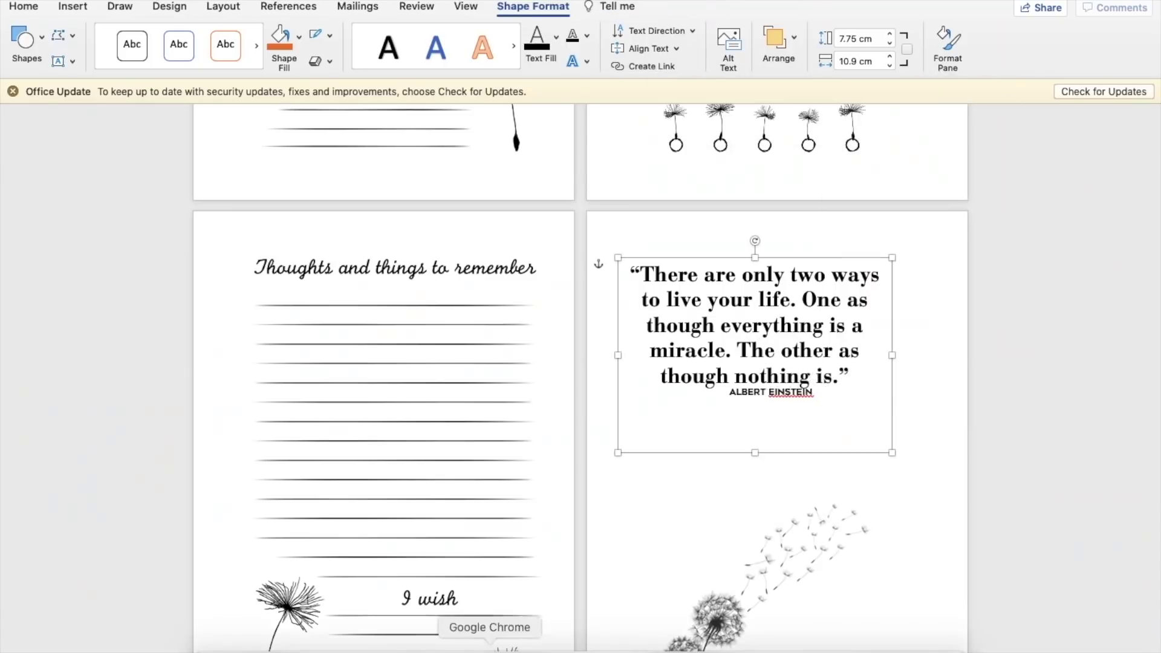
Look up another quote in Chrome and replace the copied quote with "Count your rainbows, not your thunderstorms."
click(487, 642)
scroll(347, 350, down, 3)
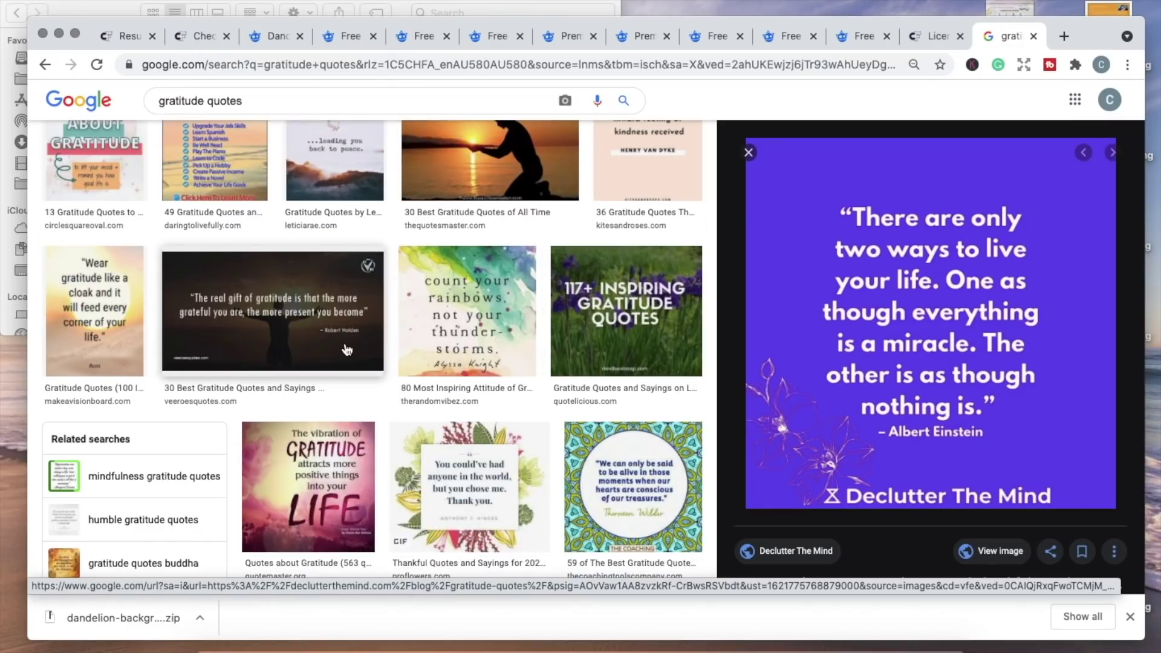
click(467, 310)
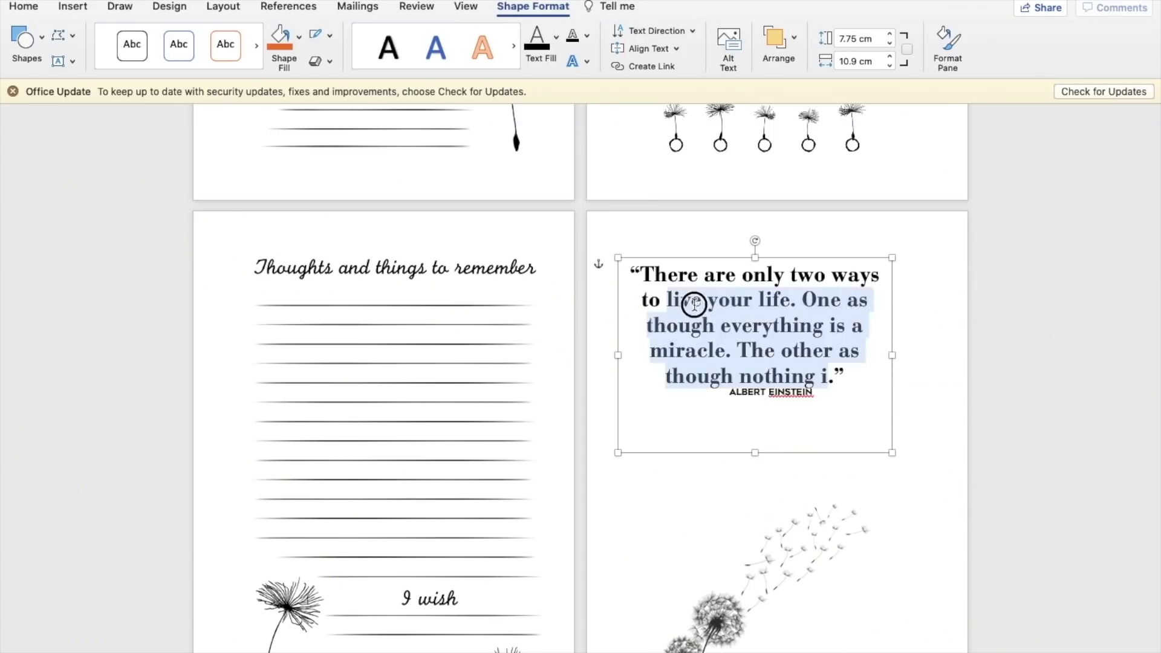
text(Count your rainbows., not your thunderstorms)
Check the source of the rainbows quote in Chrome and change the attribution below it to "ALYSSA KNIGHT"
click(488, 644)
click(687, 643)
click(813, 315)
key(BackSpace)
key(BackSpace)
key(BackSpace)
key(BackSpace)
key(BackSpace)
key(BackSpace)
key(BackSpace)
key(BackSpace)
key(BackSpace)
key(BackSpace)
key(BackSpace)
key(BackSpace)
key(BackSpace)
key(BackSpace)
key(BackSpace)
text(ALYSSA KNIGHT)
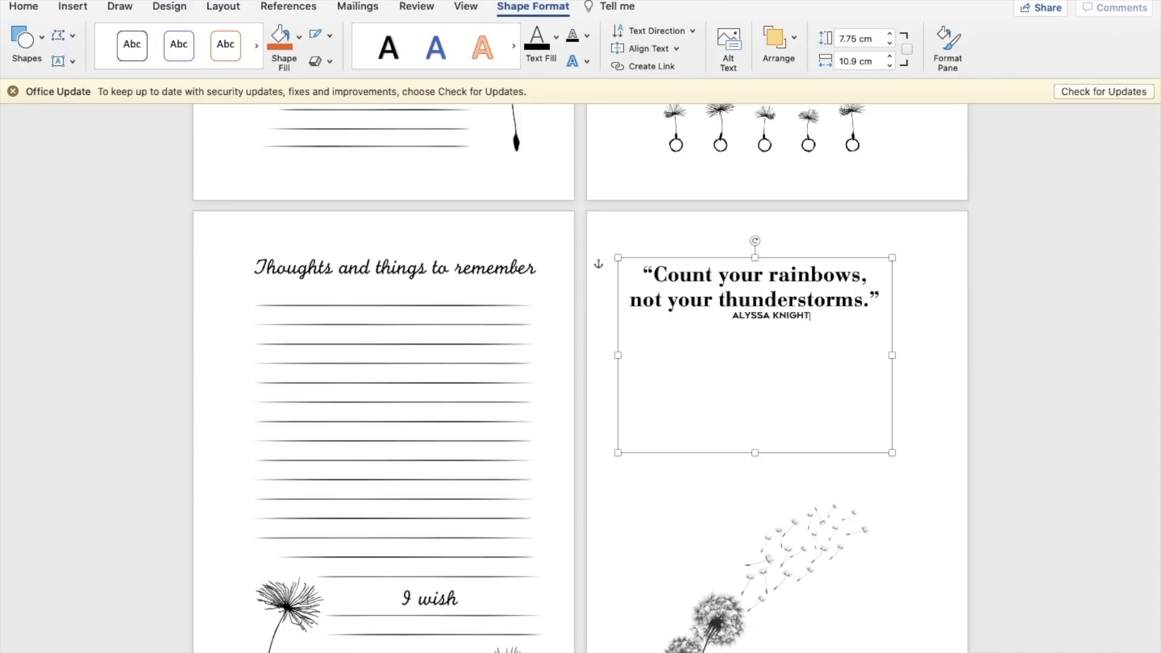
Align the rainbows quote box and place a copy of the quote and dandelions on the following blank page
click(778, 42)
click(855, 84)
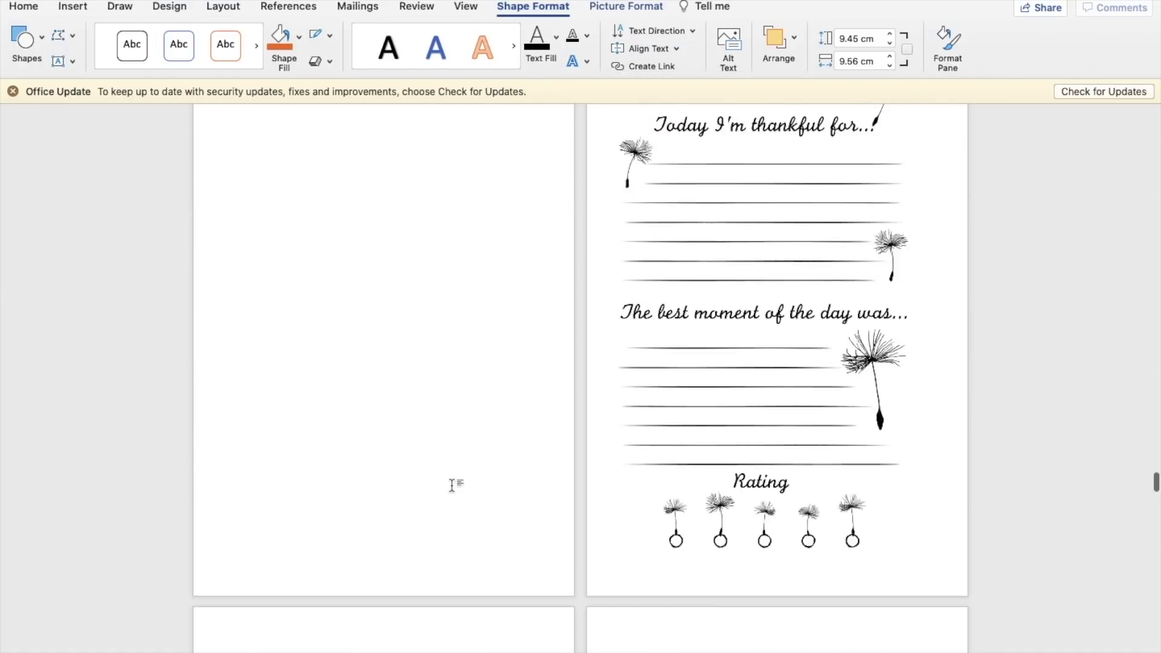
key(super+v)
click(778, 42)
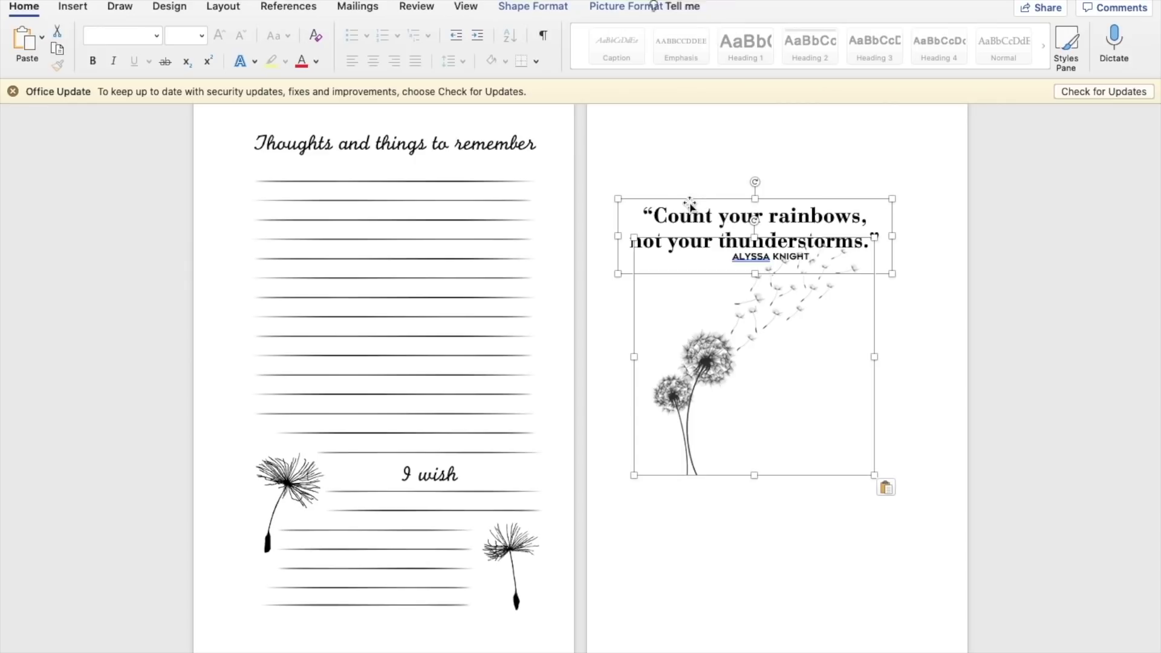
Align the dandelion picture on the last copied "Count your rainbows" page to centre and bottom
click(750, 355)
click(544, 8)
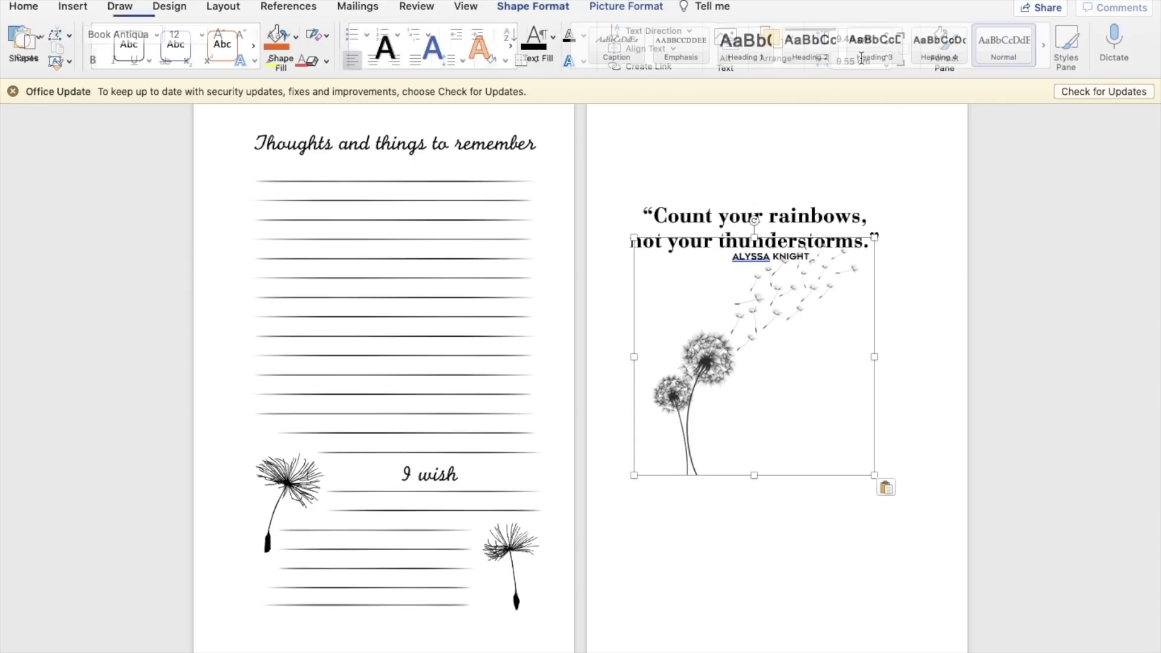
click(796, 39)
click(857, 83)
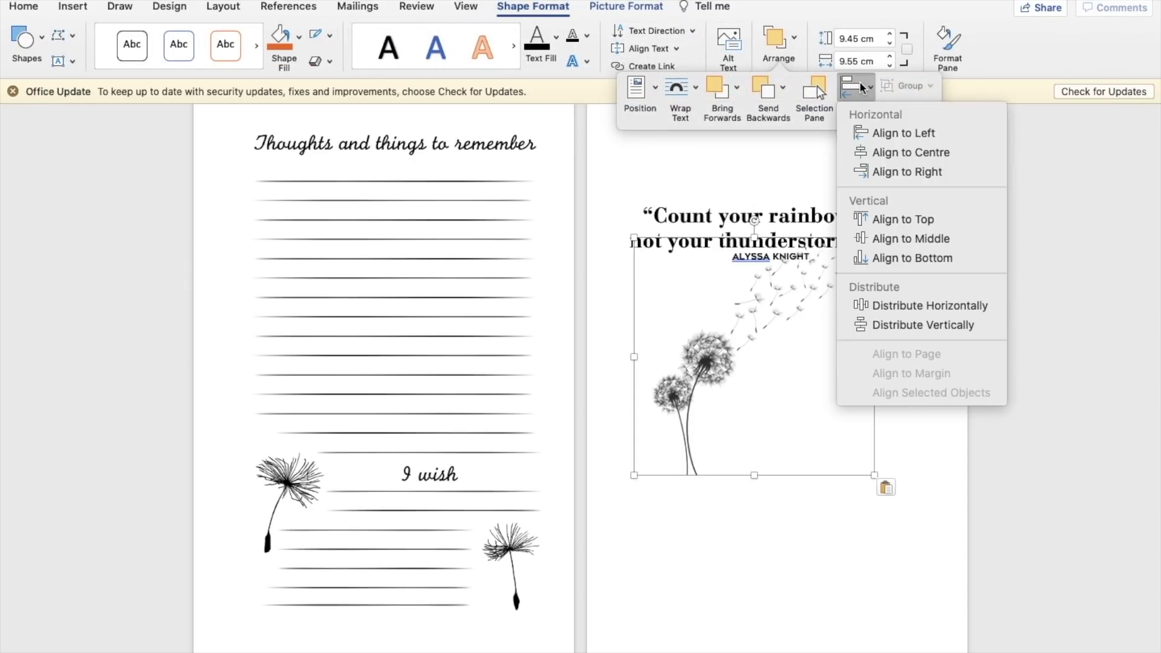
click(889, 152)
click(797, 55)
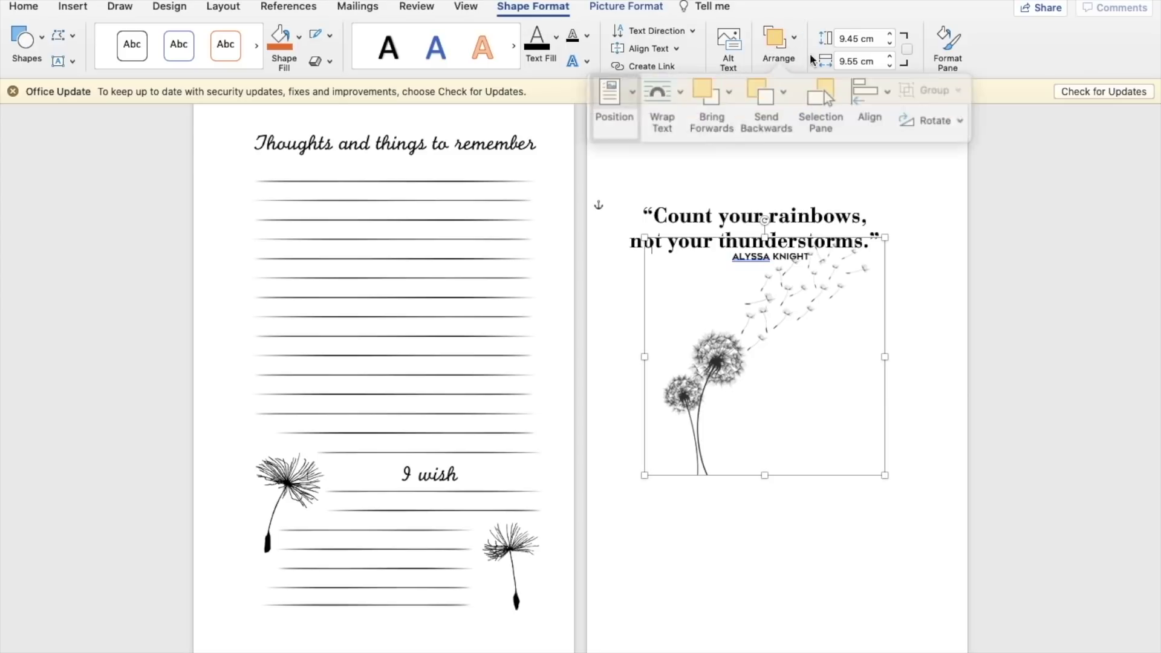
click(854, 95)
click(892, 260)
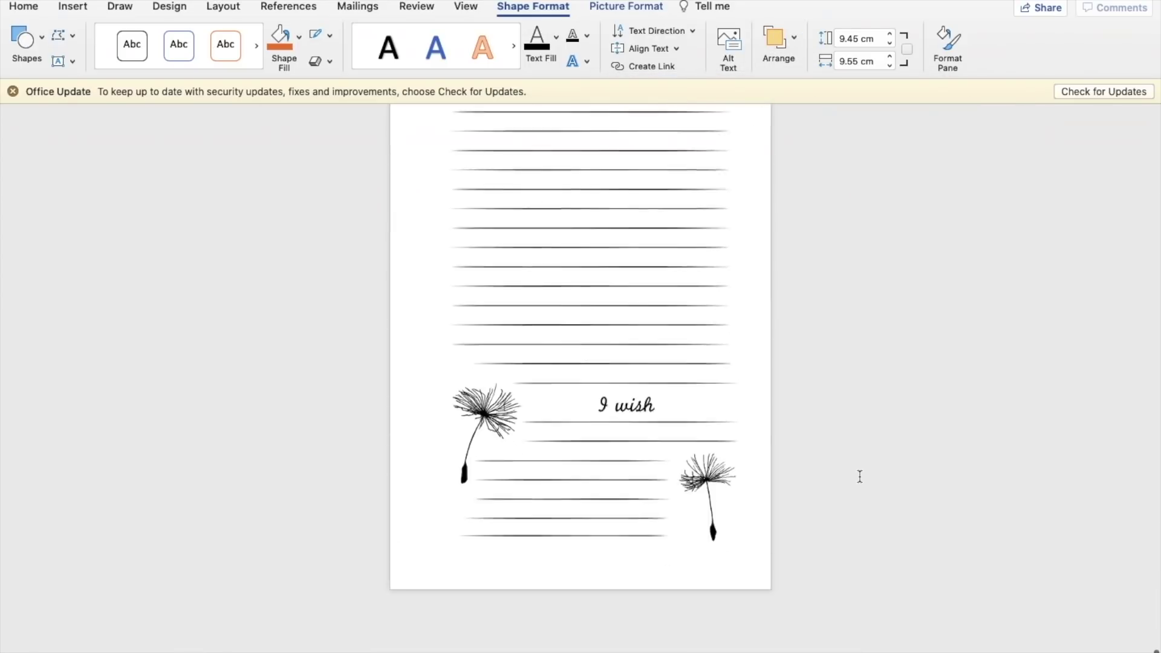
Delete the surplus "Thoughts and things to remember" and "Date" pages at the end of the journal, then return to its first page
scroll(859, 476, up, 3)
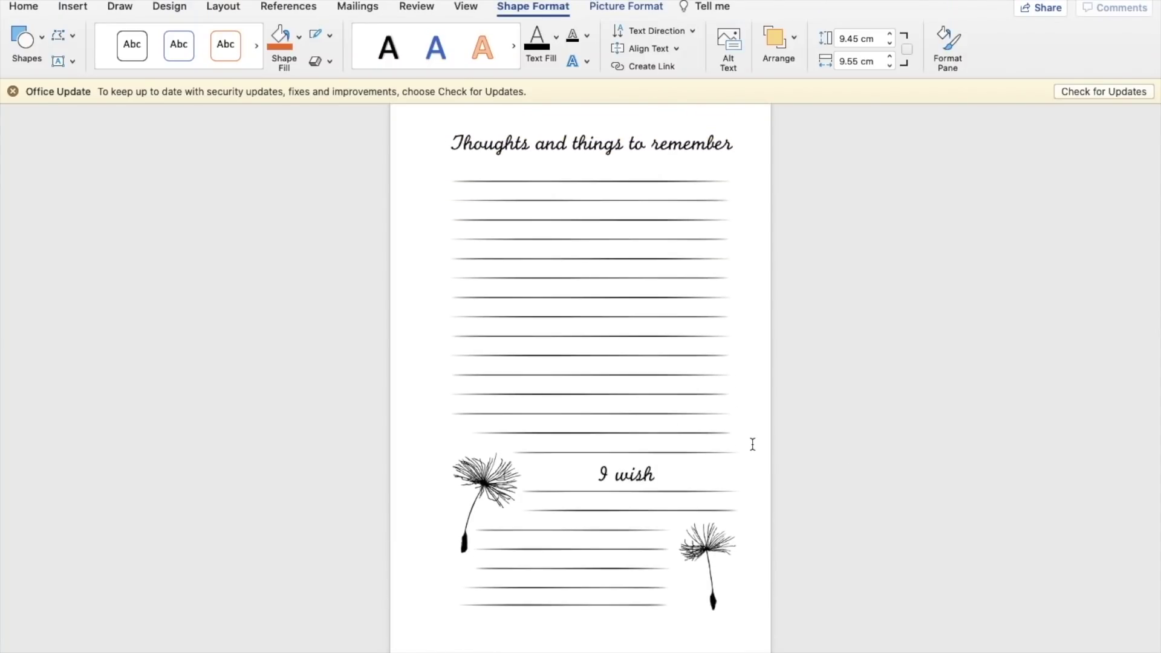
click(700, 433)
key(Delete)
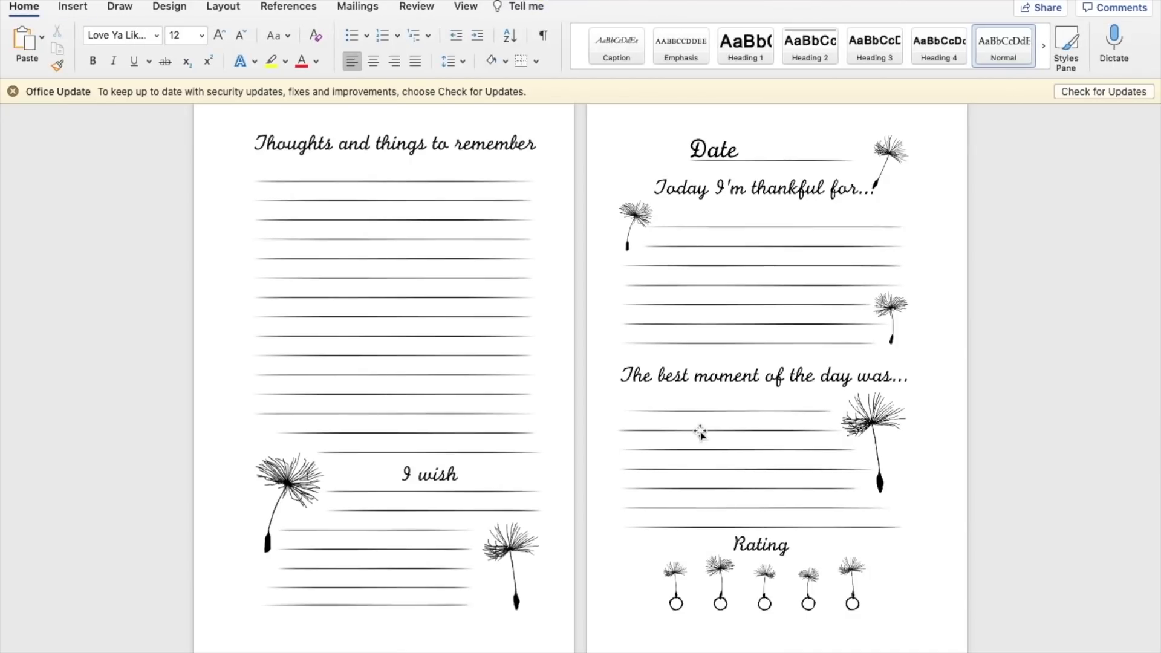
click(700, 433)
key(Delete)
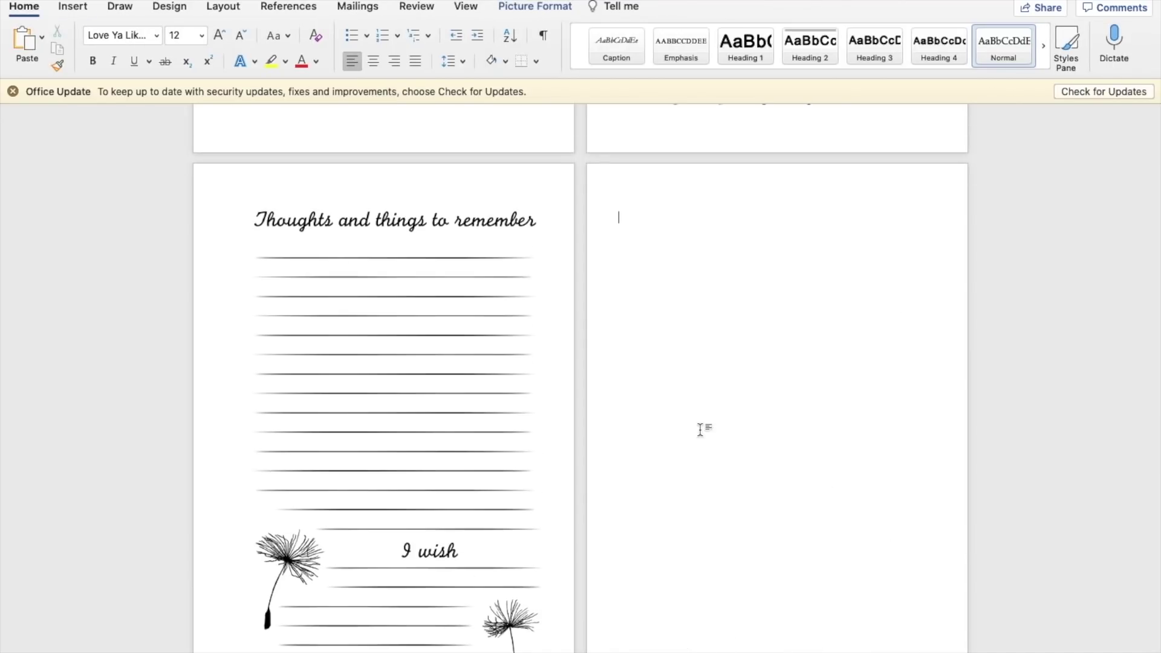
click(692, 450)
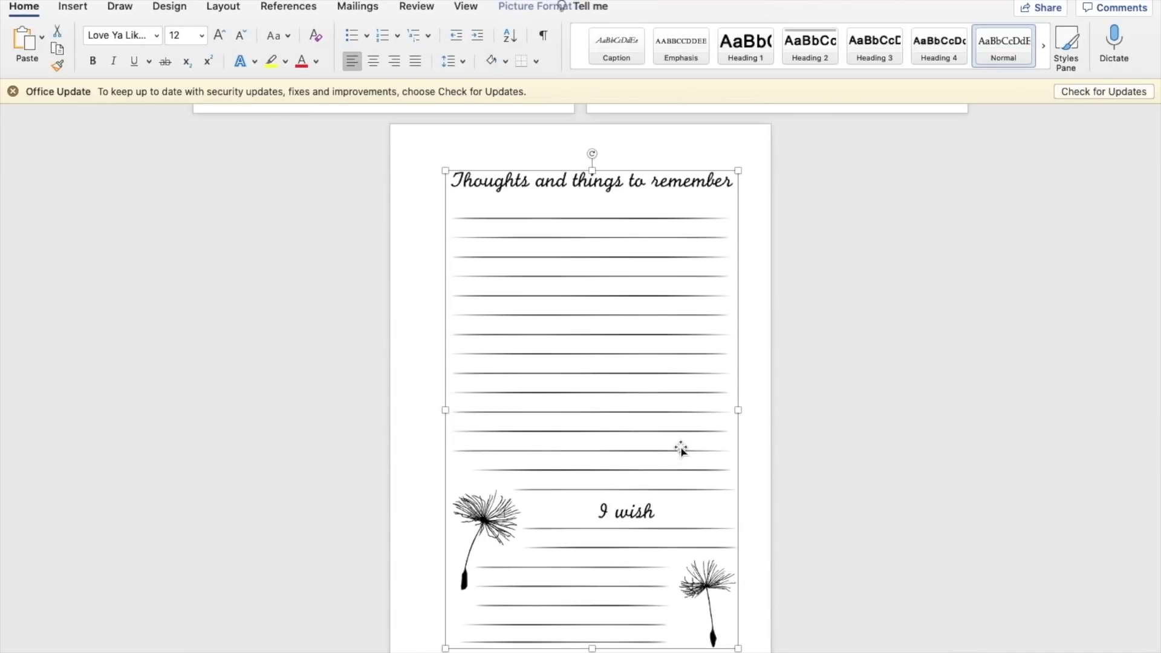
key(Delete)
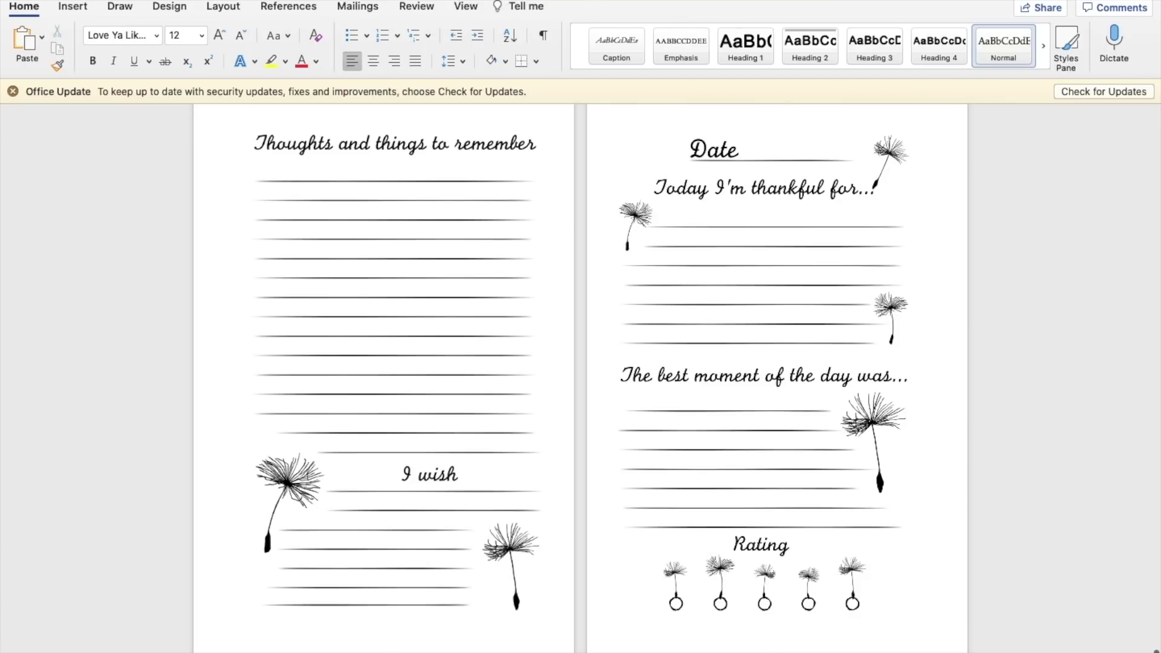
click(680, 404)
key(Delete)
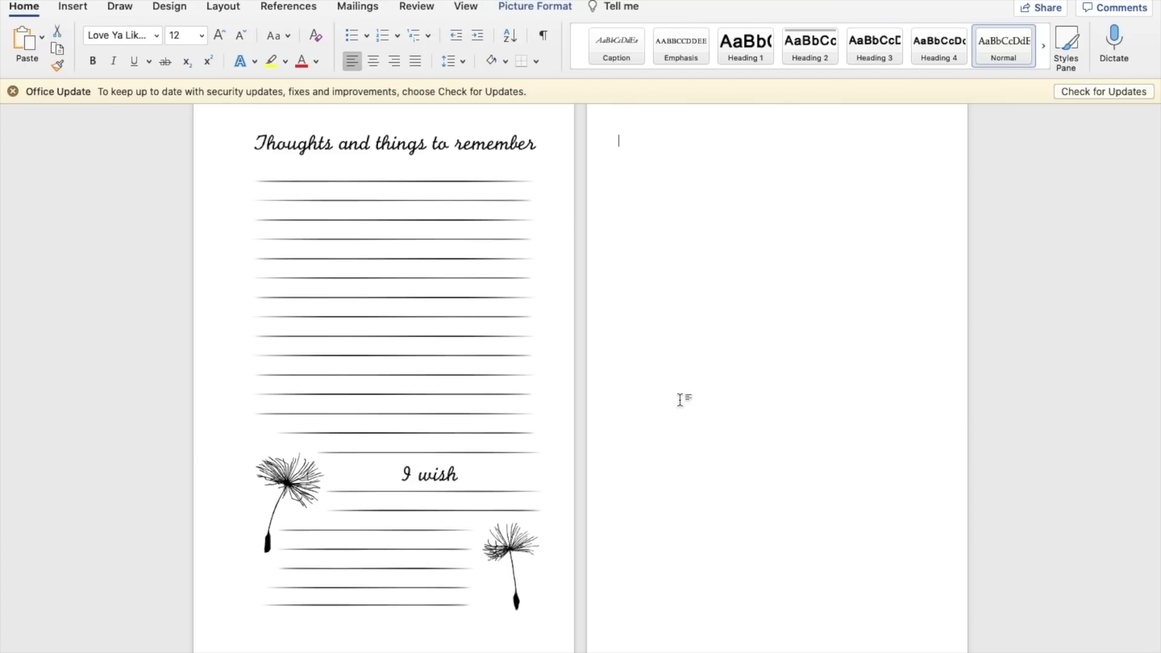
click(560, 573)
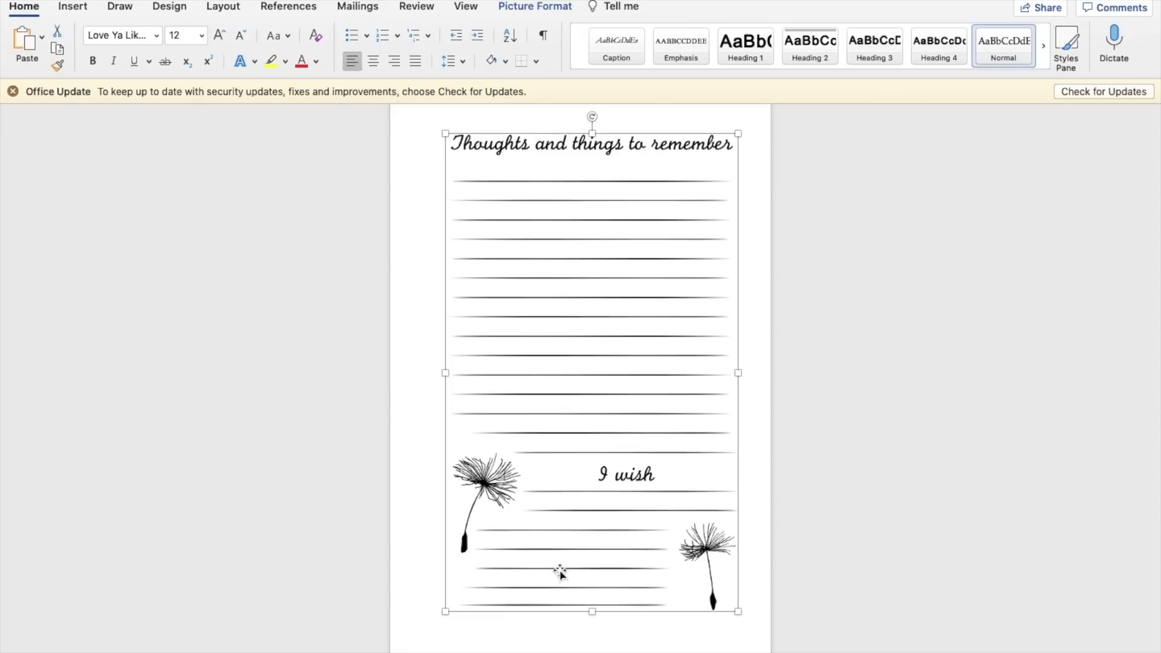
key(super+v)
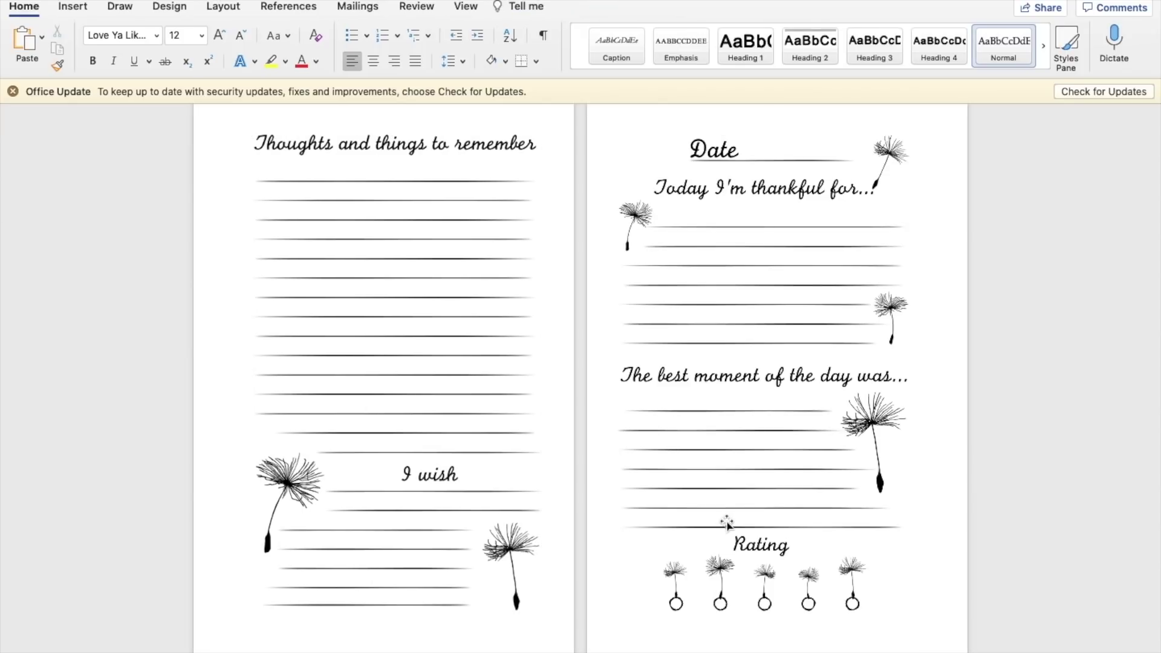
click(719, 518)
key(Delete)
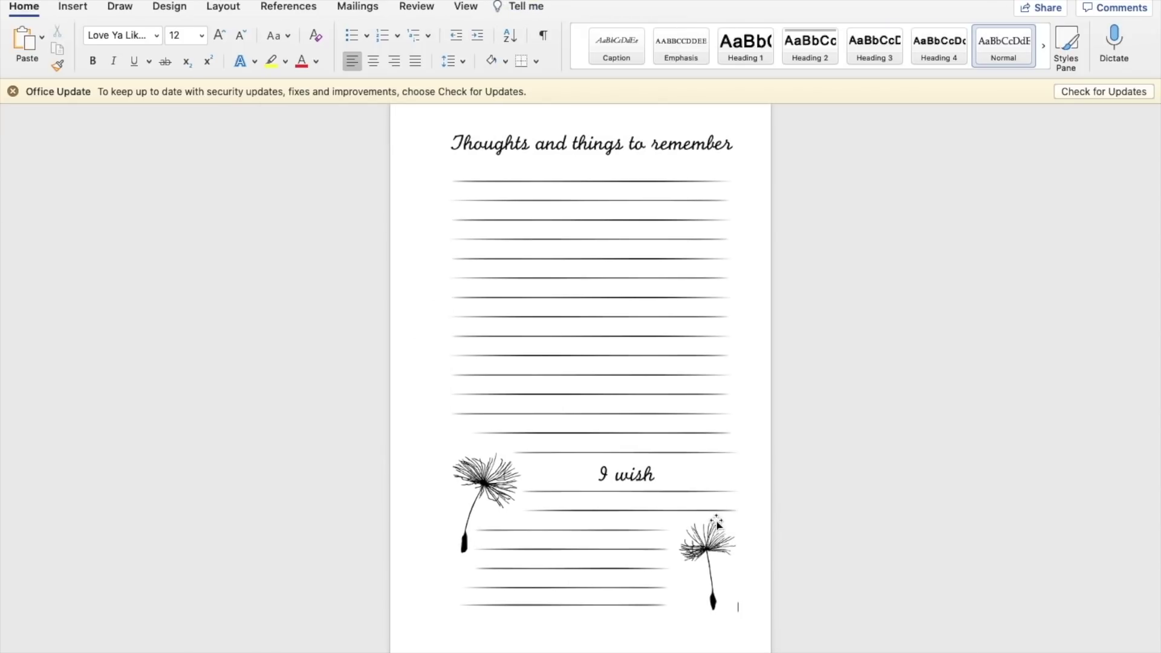
click(671, 473)
scroll(671, 472, up, 20)
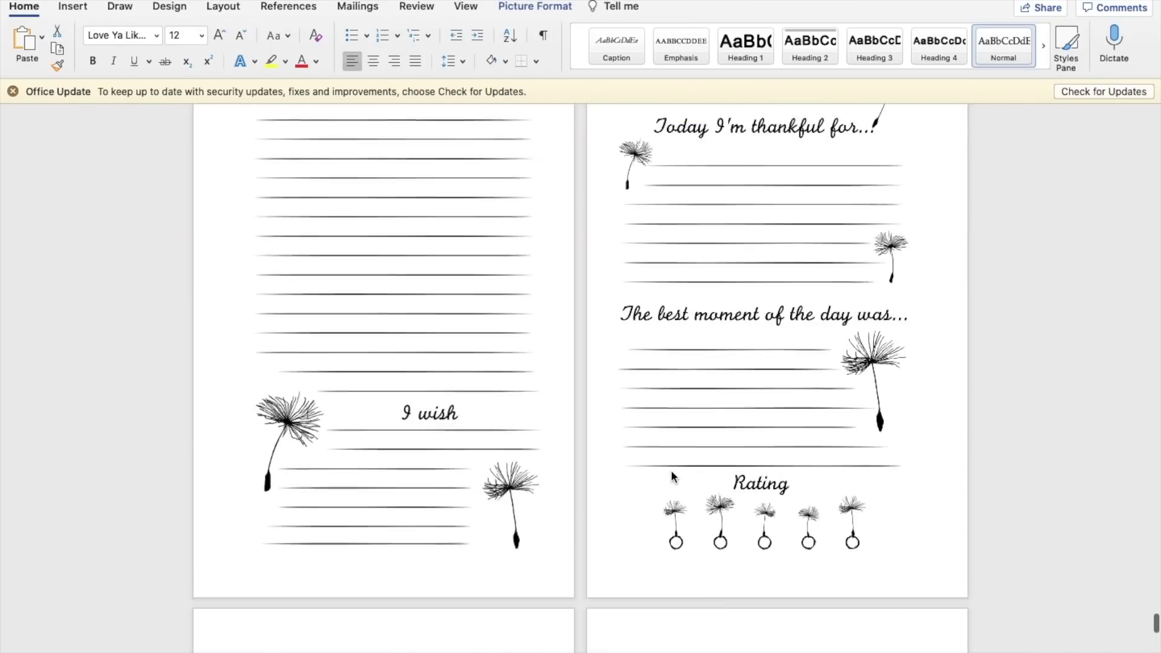
scroll(670, 470, up, 20)
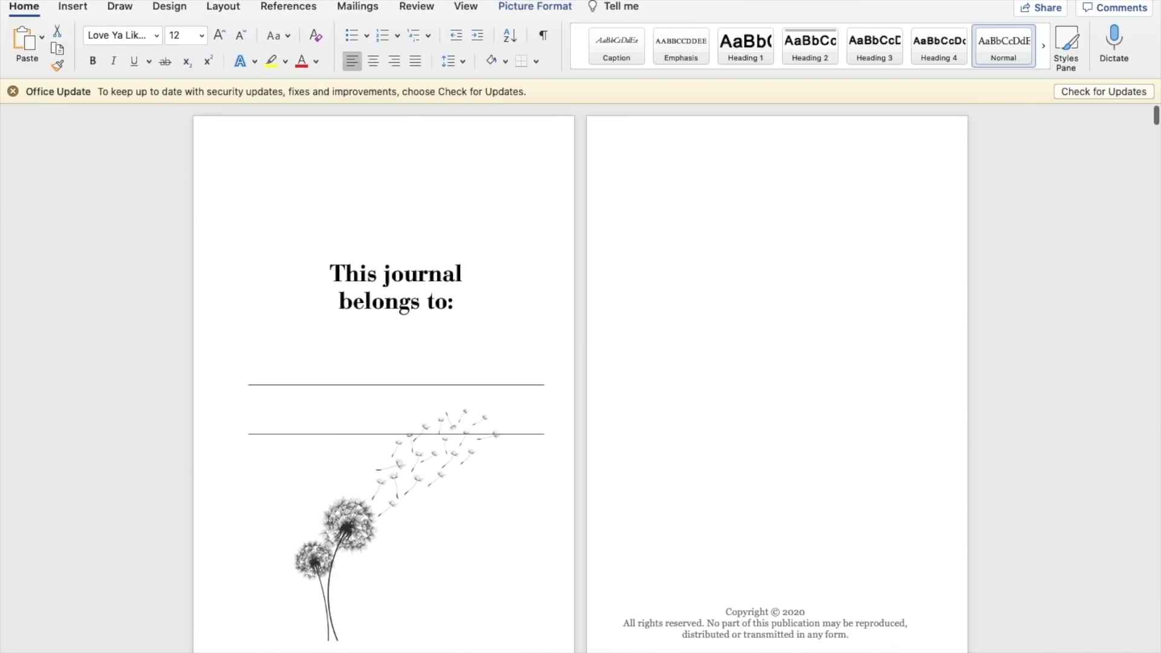
Switch to Chrome and open Amazon KDP's Paperback Cover Templates page from the "kdp cover template" search results
mouse_move(12, 5)
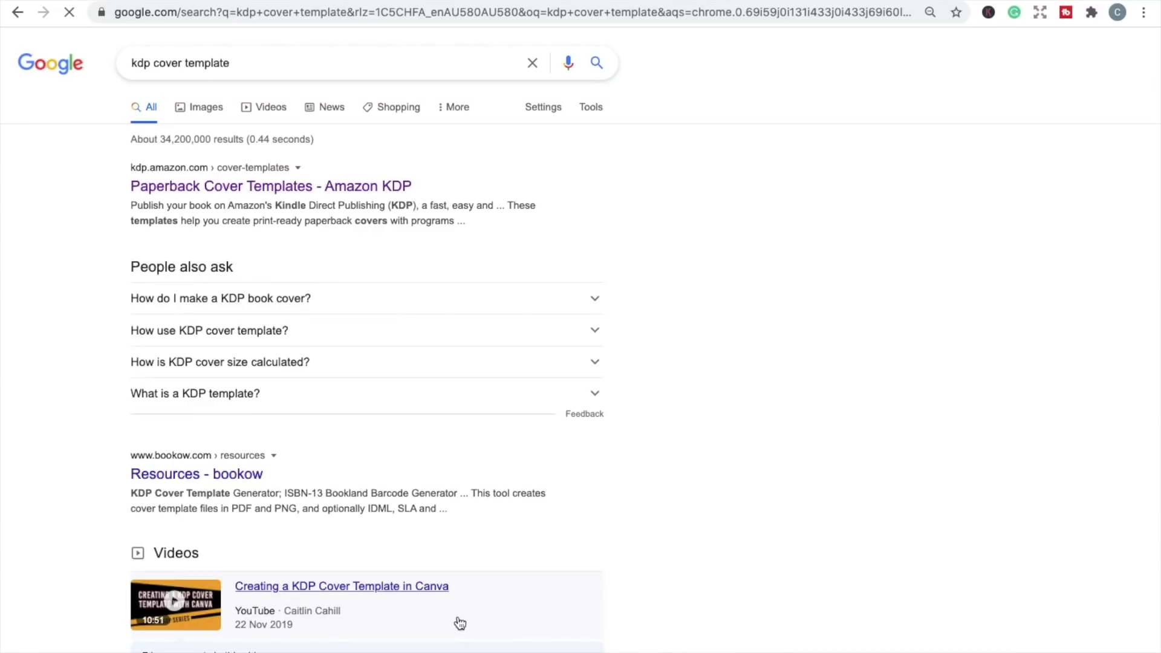
click(298, 188)
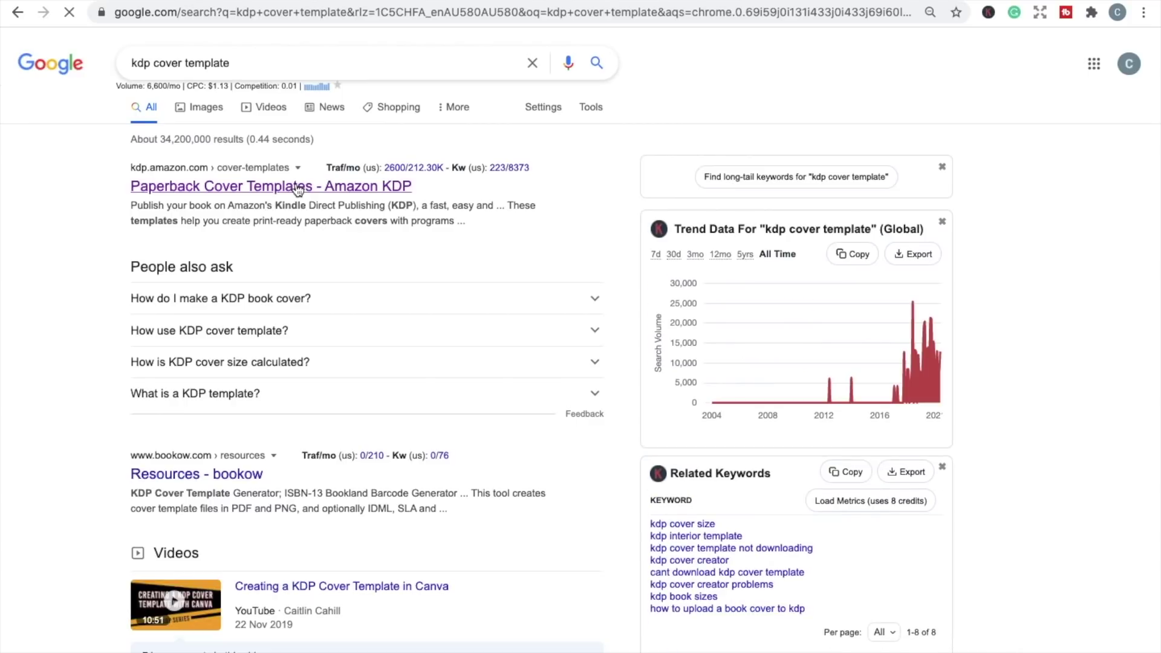
click(298, 189)
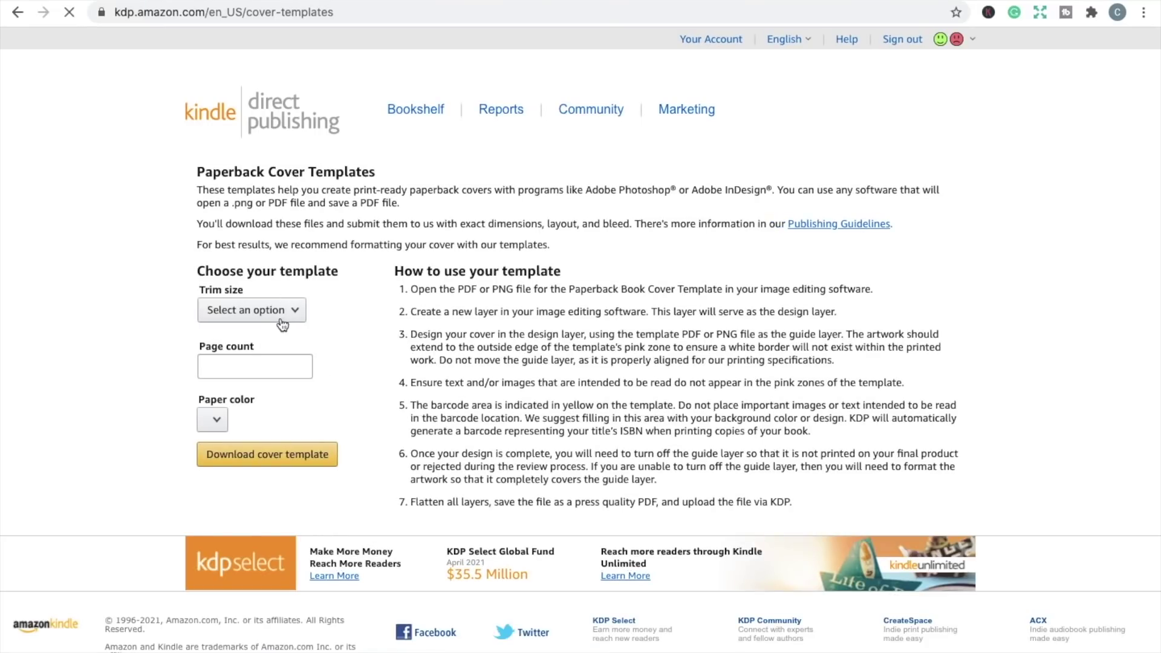
Download a KDP cover template with trim size 6 x 9 in, page count 119 and White paper
click(280, 318)
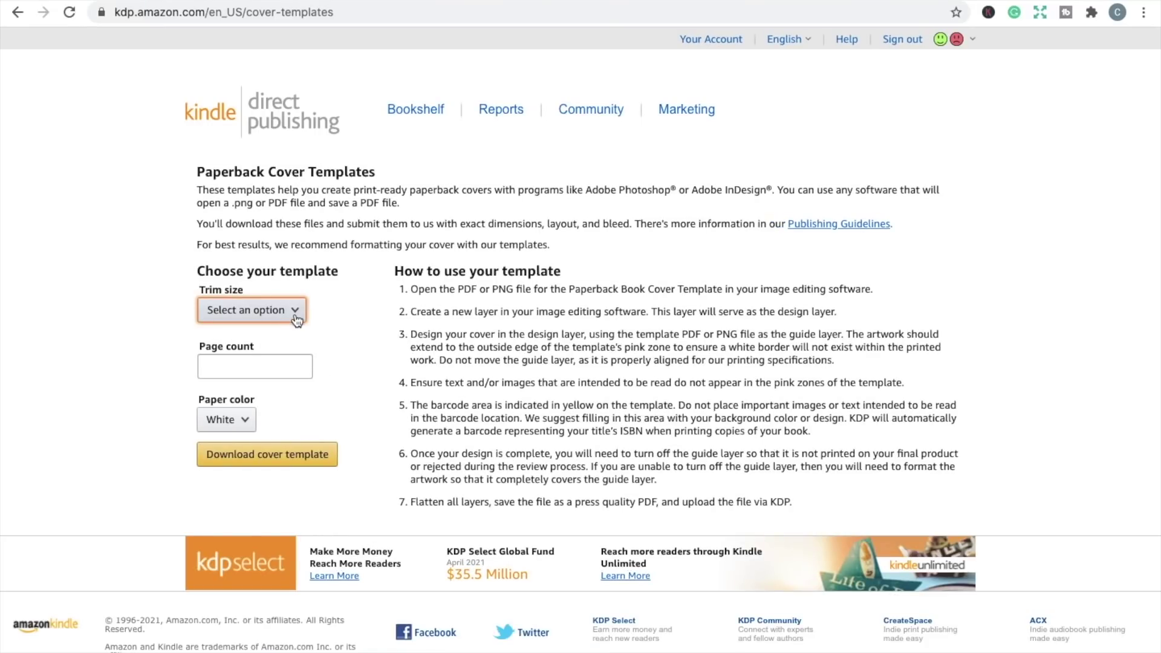
click(296, 313)
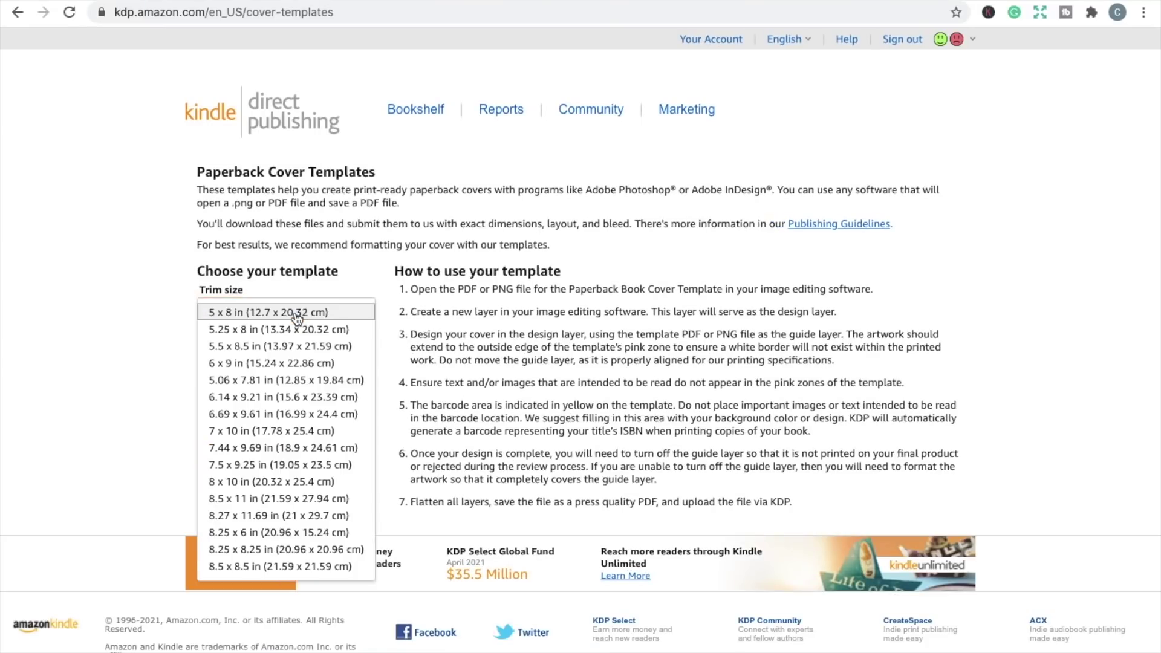
click(241, 363)
text(119)
key(Tab)
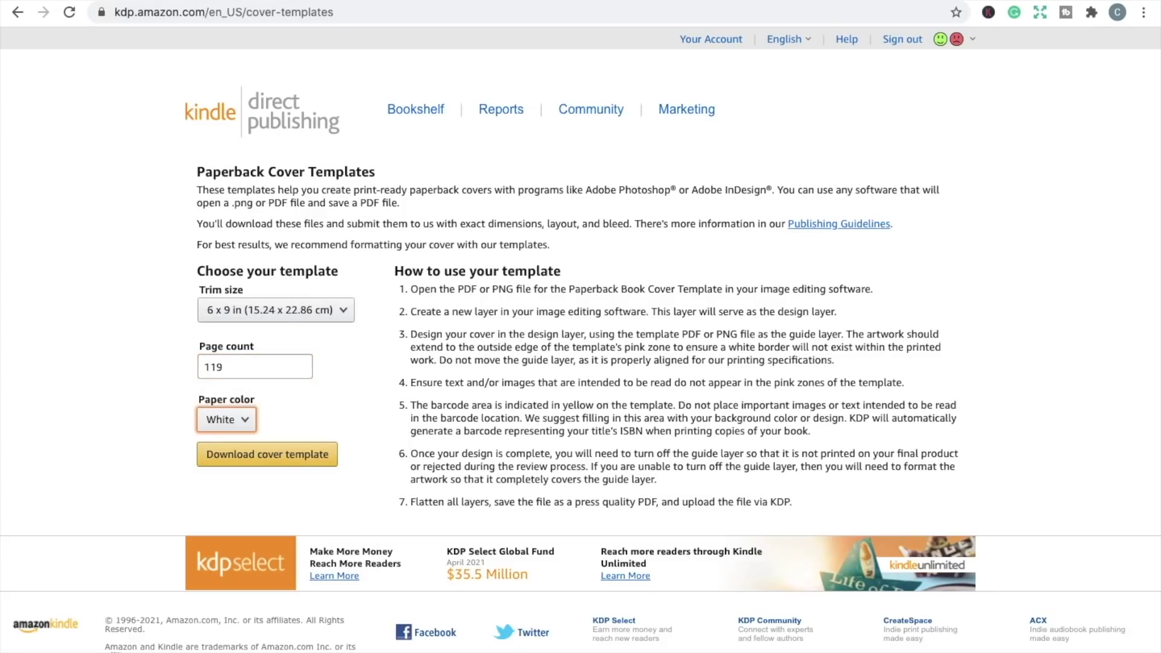
click(274, 459)
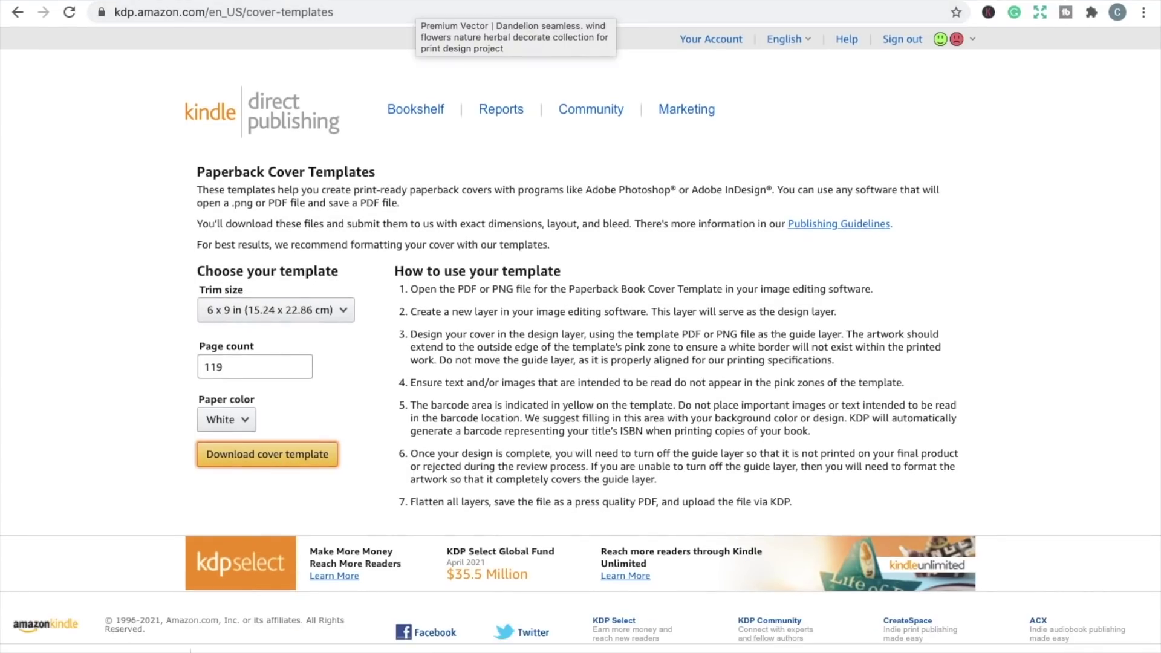
Look through the dandelion illustrations and seamless patterns already open on Freepik
click(287, 1)
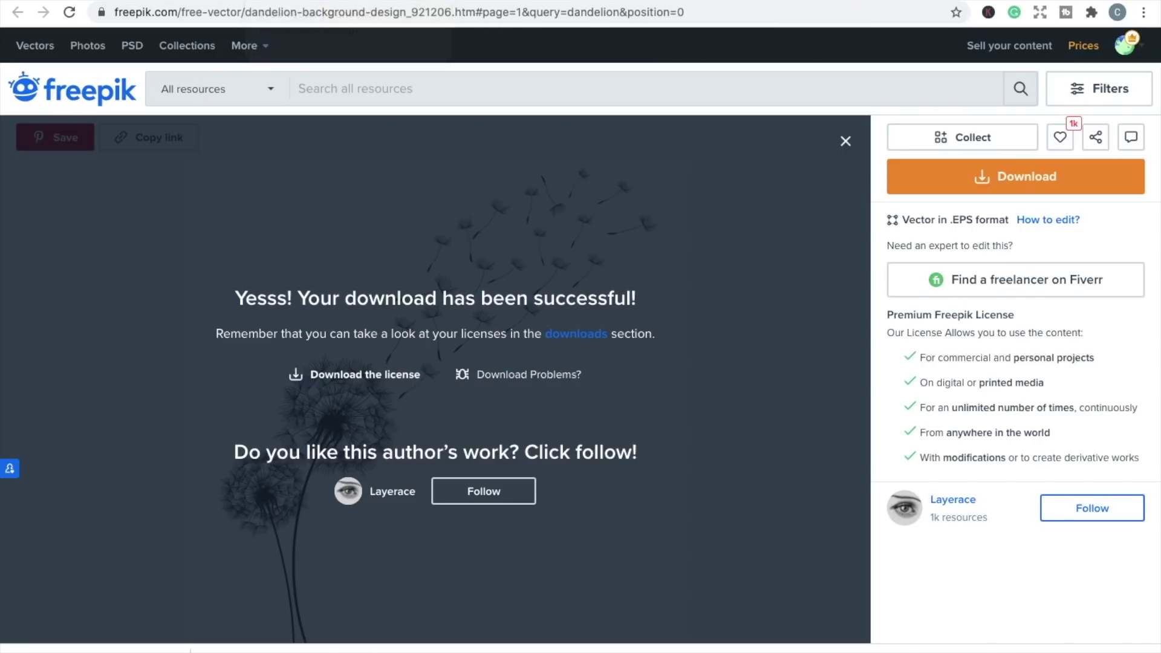
click(370, 2)
click(454, 2)
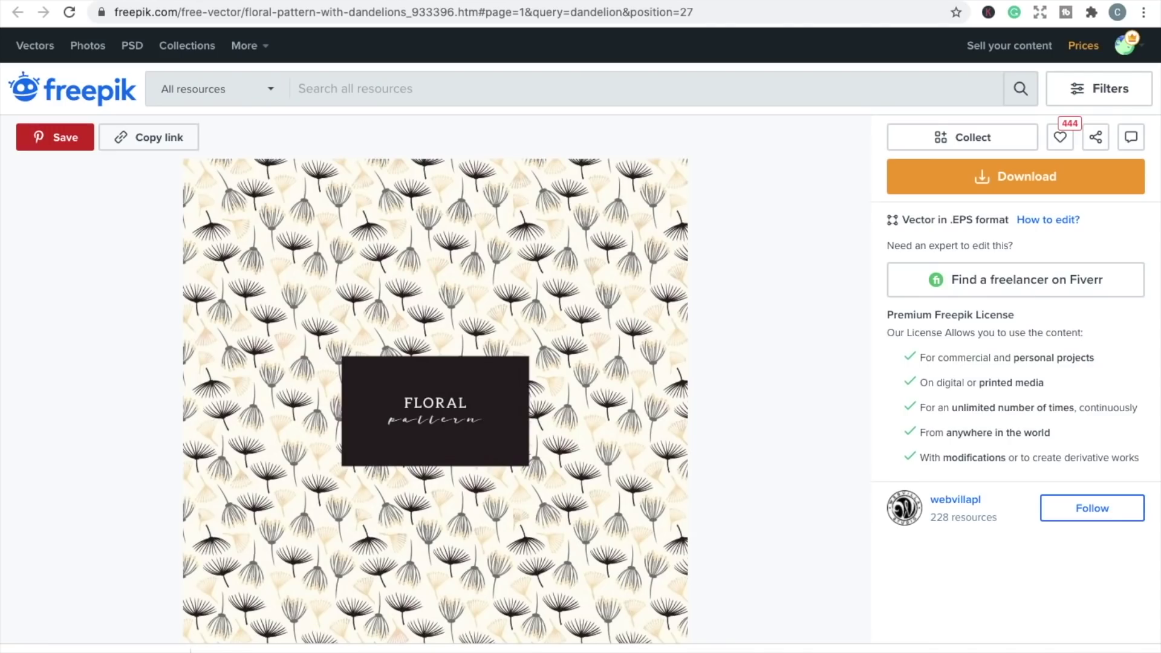
click(436, 2)
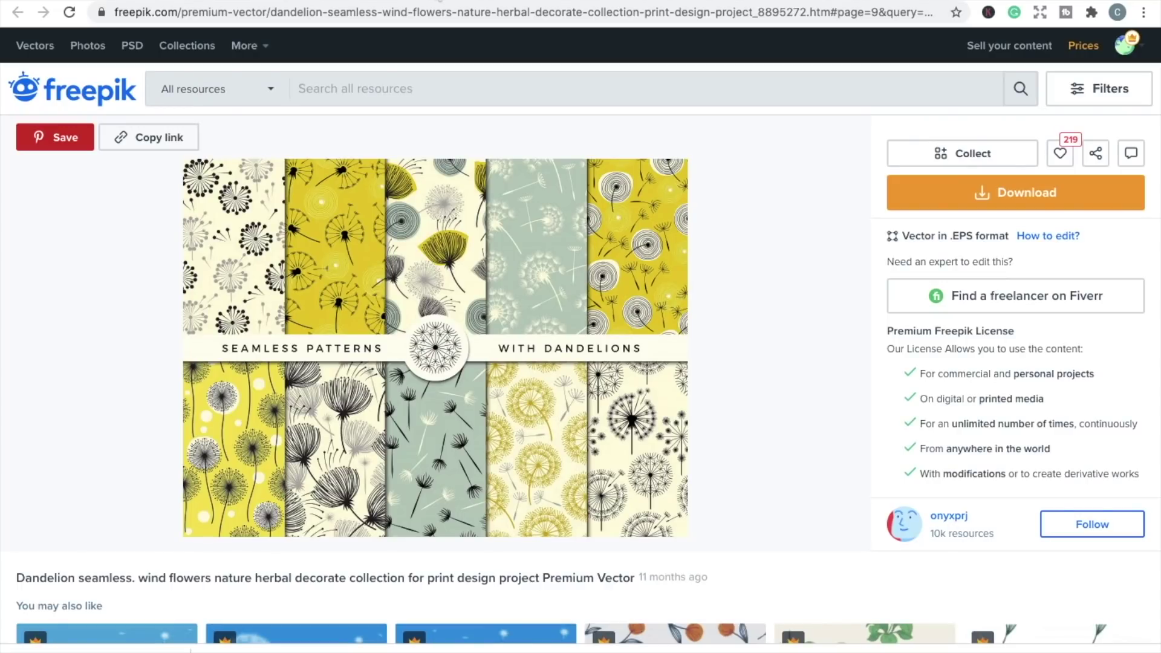
click(518, 2)
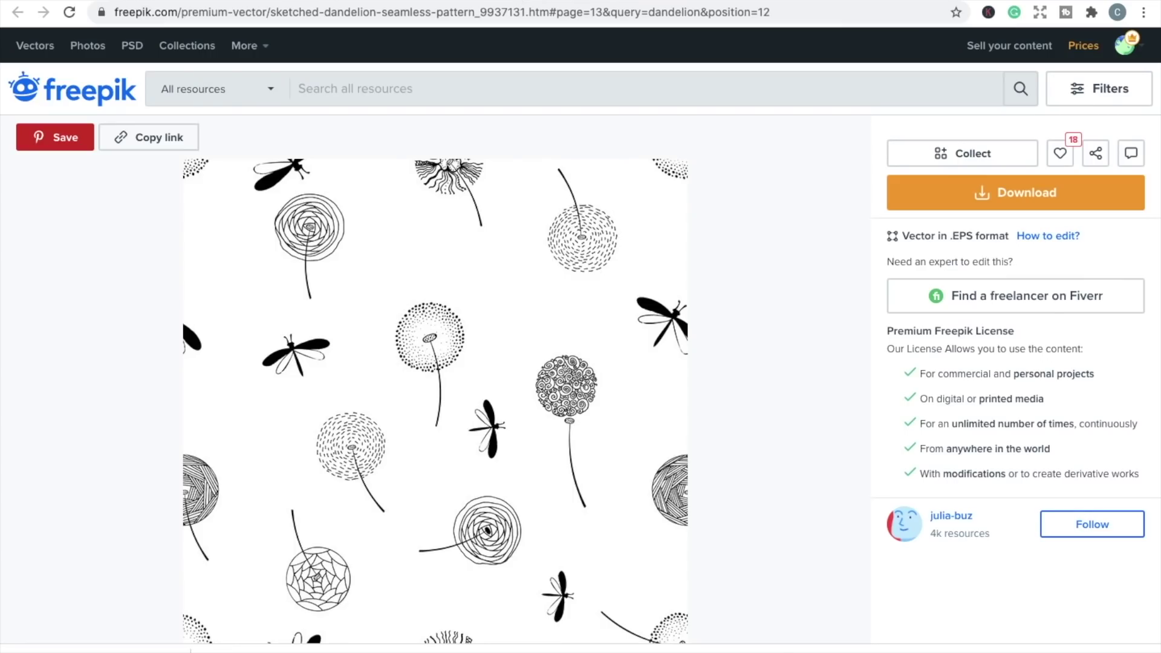
Compare the watercolor backgrounds open on Freepik and download the "Purple watercolor texture" photo
key(ctrl+Tab)
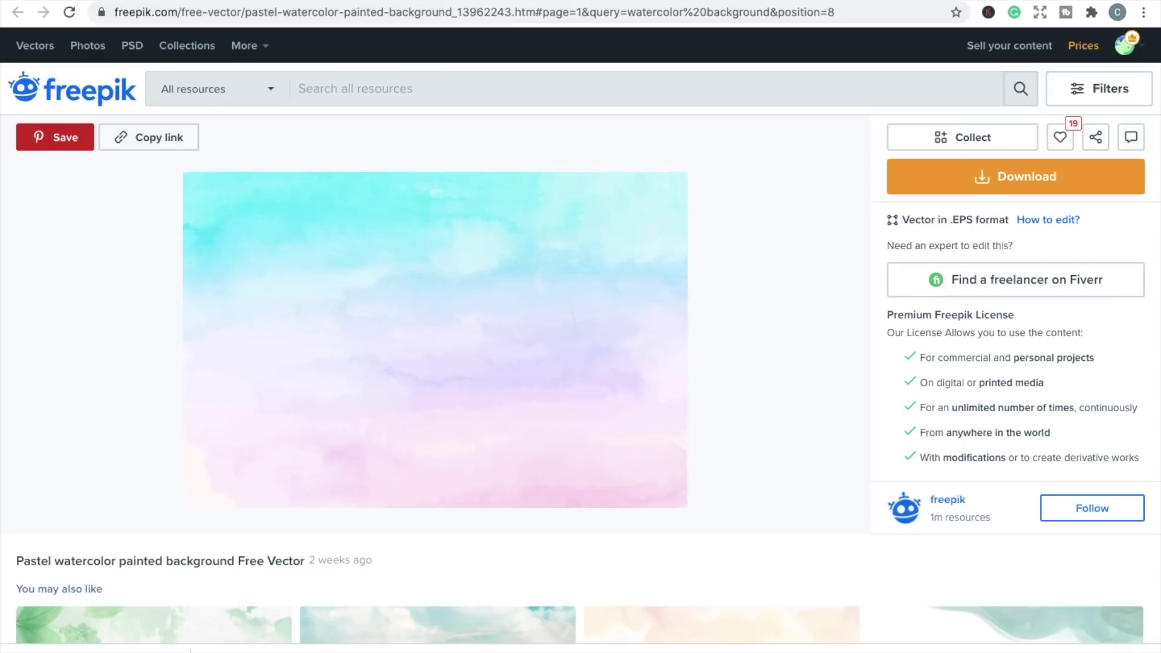
key(ctrl+Tab)
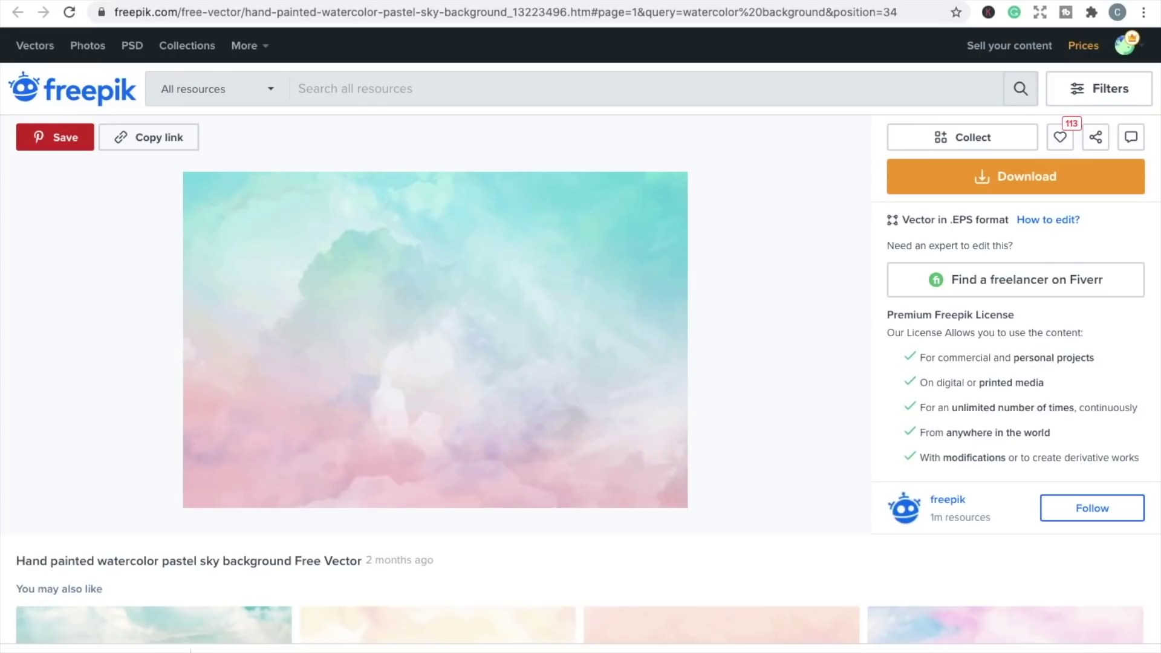
key(ctrl+Tab)
key(ctrl+shift+Tab)
key(ctrl+shift+Tab)
key(ctrl+Tab)
key(ctrl+Tab)
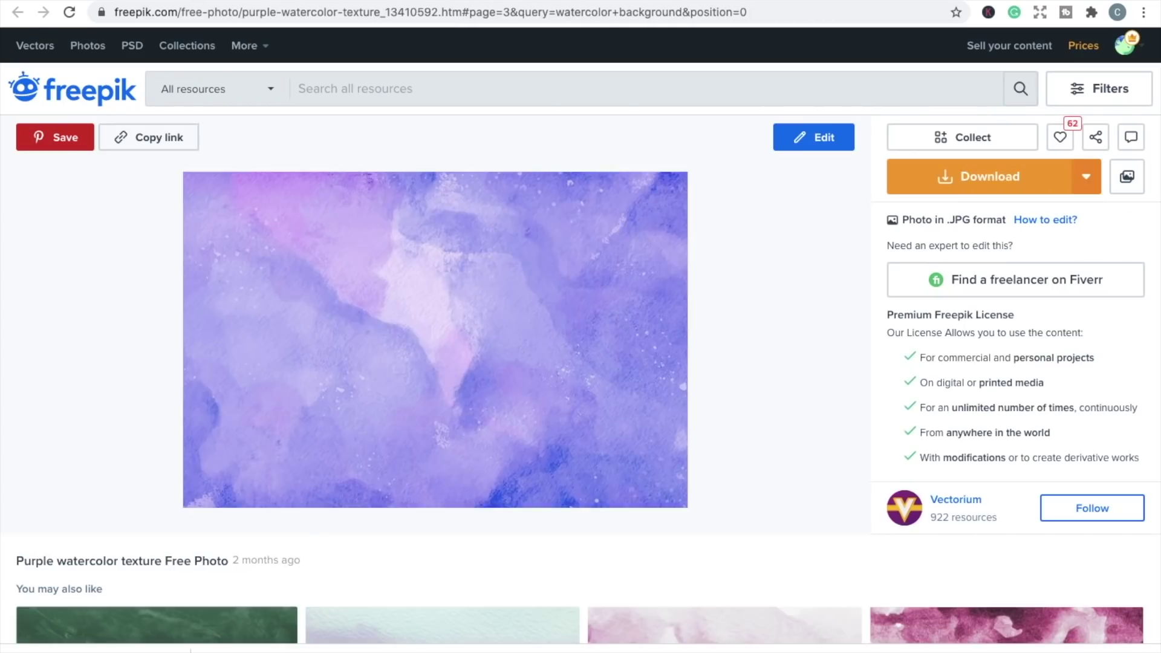
click(990, 181)
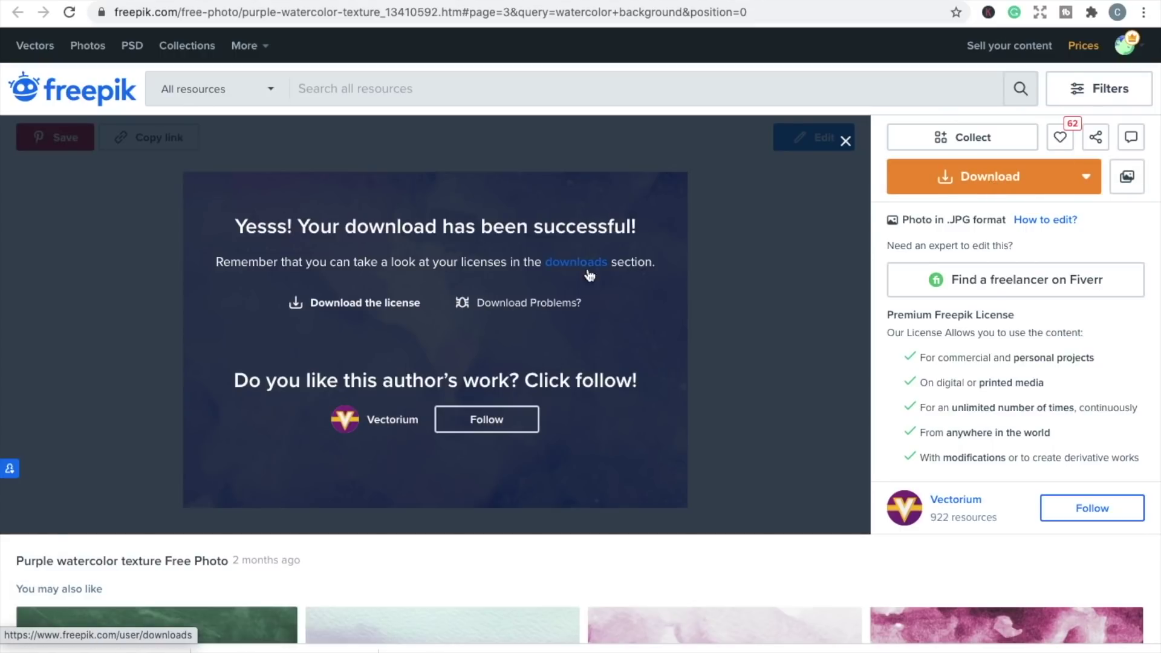
Compare the open dandelion patterns on Freepik and download the sketched dandelion seamless pattern with dragonflies
key(ctrl+Tab)
key(ctrl+Tab)
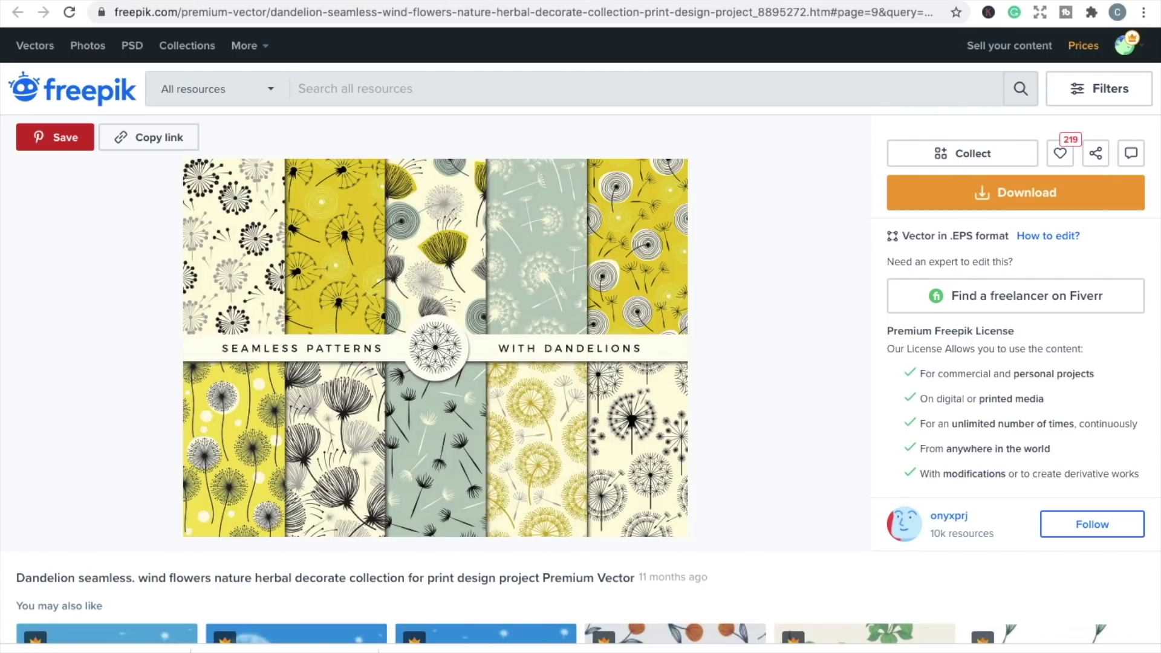
key(ctrl+Tab)
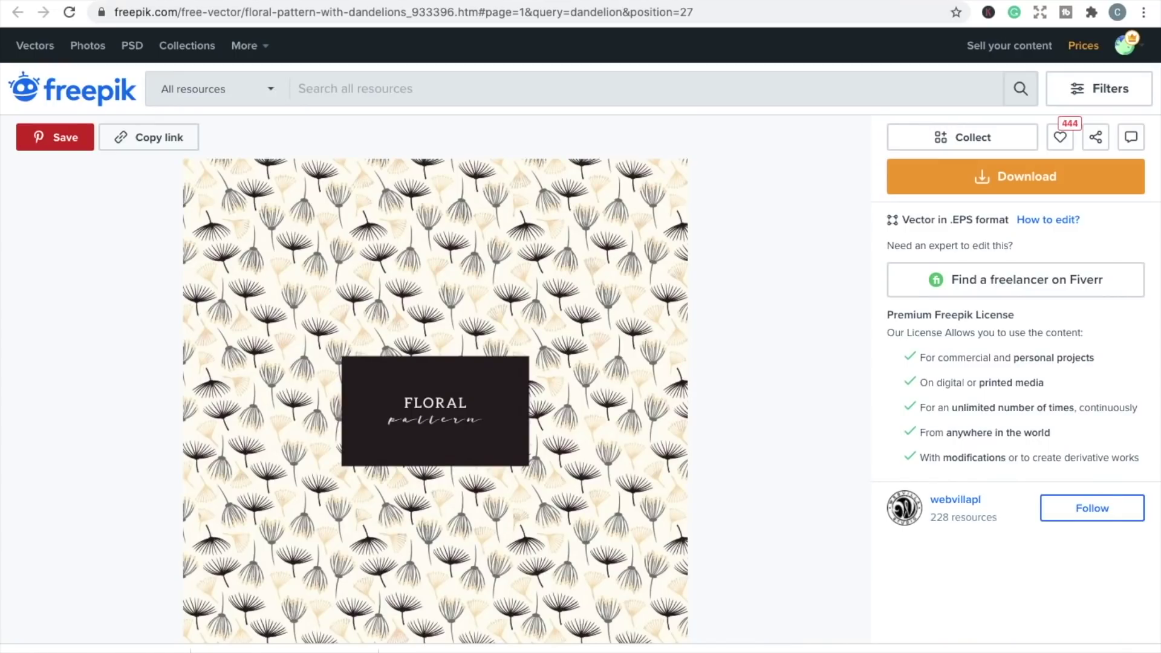
key(ctrl+Tab)
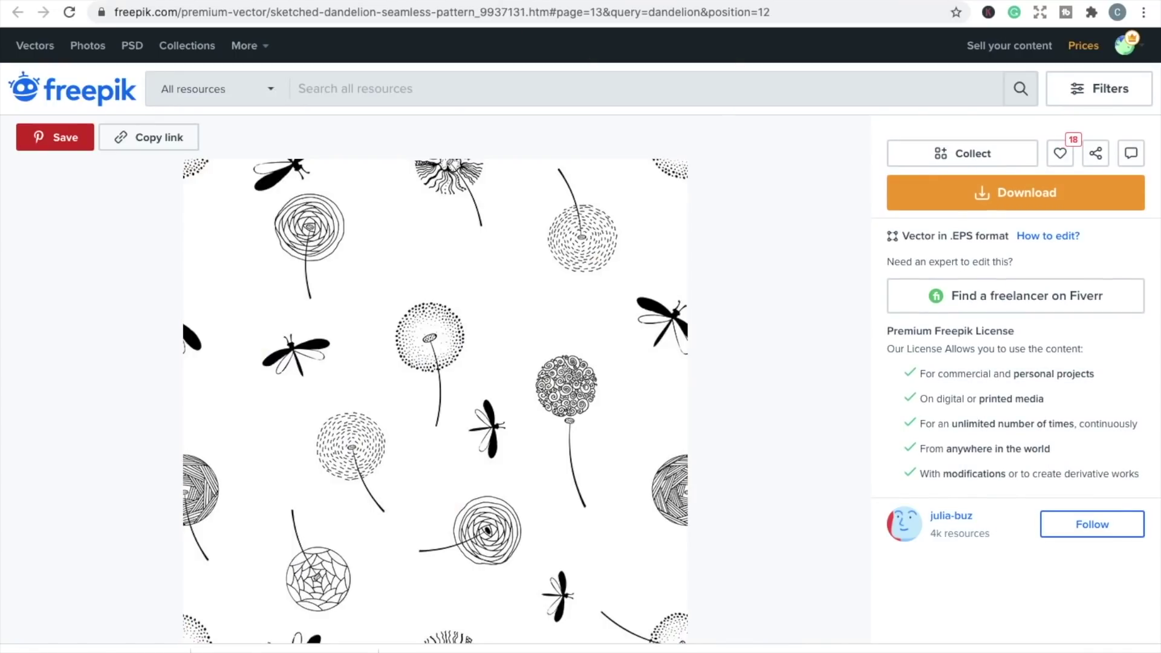
click(1028, 192)
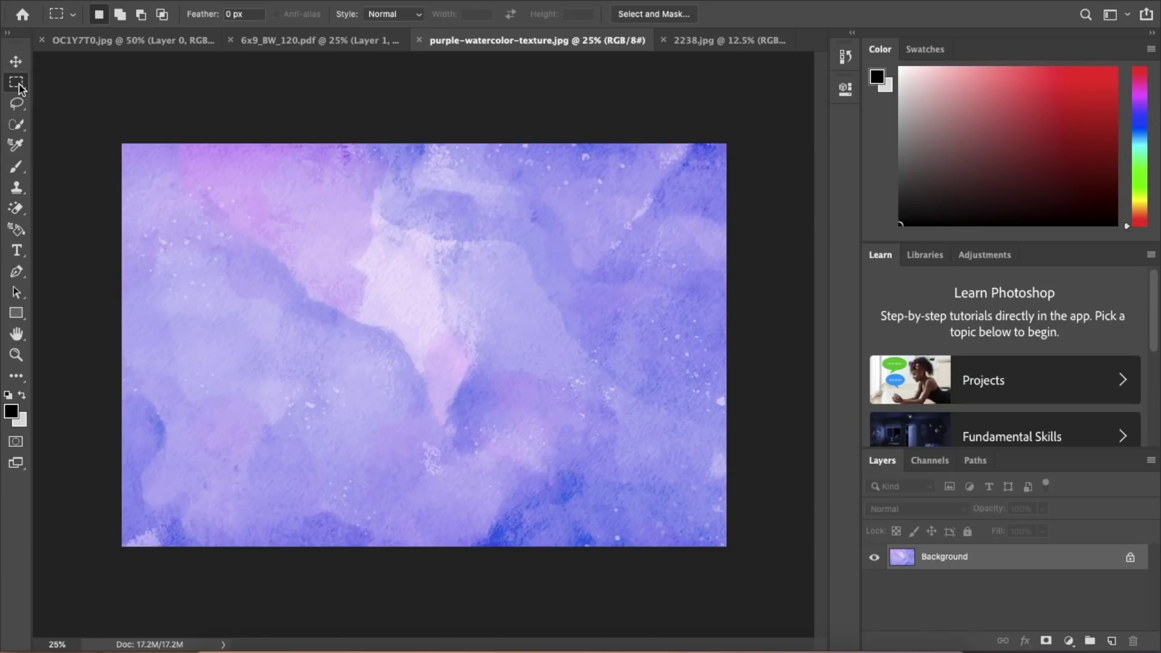
In Photoshop, copy the entire purple watercolor texture and paste it into the 6x9_BW_120.pdf cover template
key(ctrl+a)
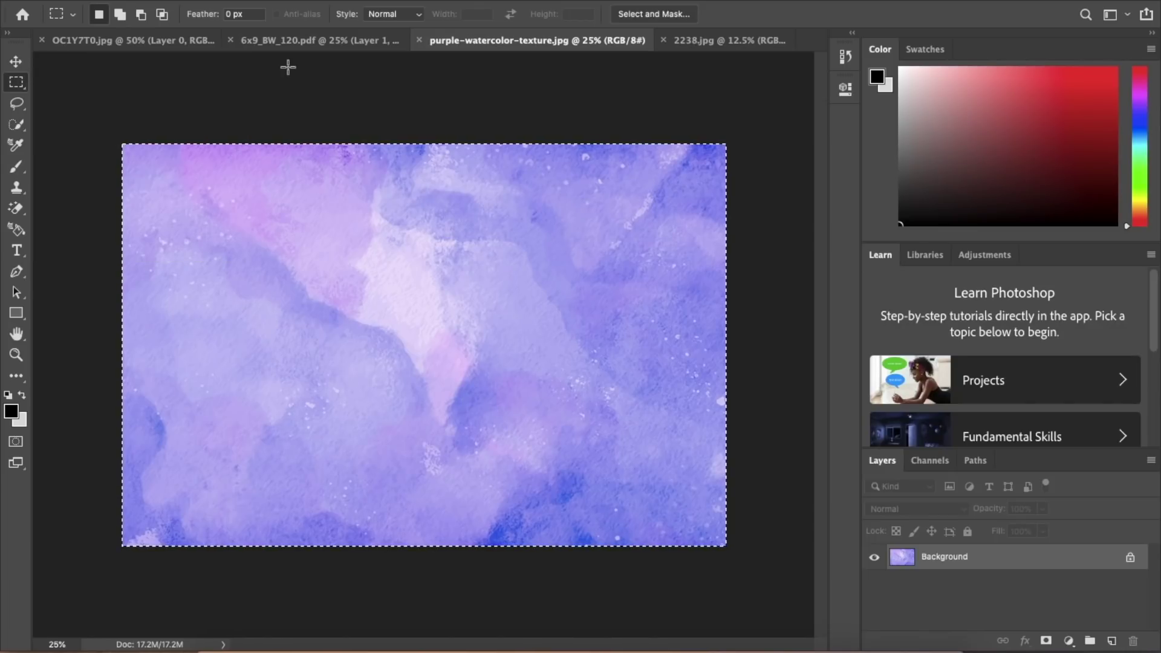
click(288, 40)
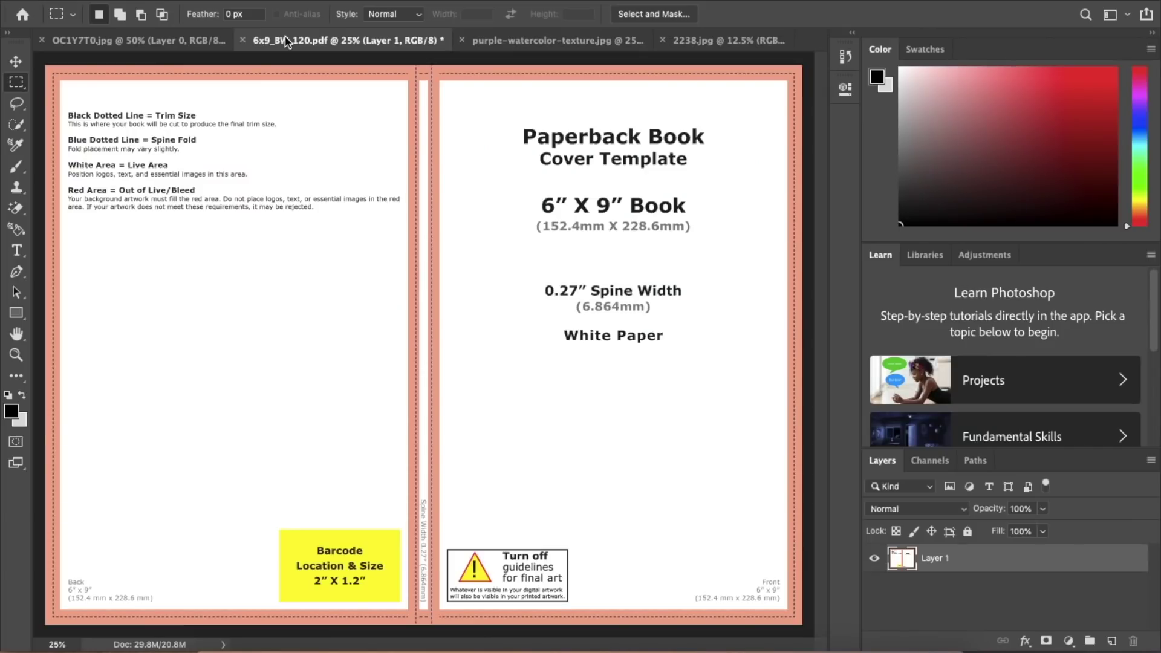
key(ctrl+v)
Enlarge the pasted watercolor texture with Free Transform until it extends past all edges of the cover template
right_click(413, 271)
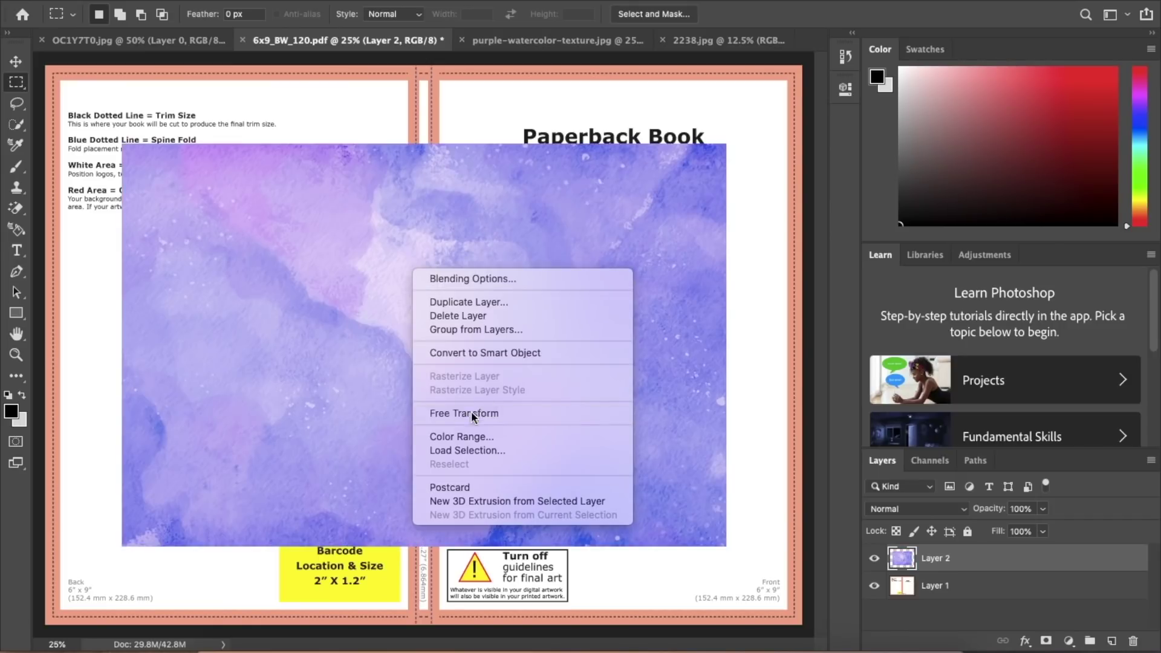
key(Escape)
key(ctrl+t)
drag(122, 144, 7, 35)
drag(726, 547, 836, 636)
drag(852, 640, 853, 641)
key(Return)
Remove the white background from the 2238.jpg dandelion pattern with the Magic Eraser and copy the pattern into the 6x9_BW_120.pdf cover
click(717, 41)
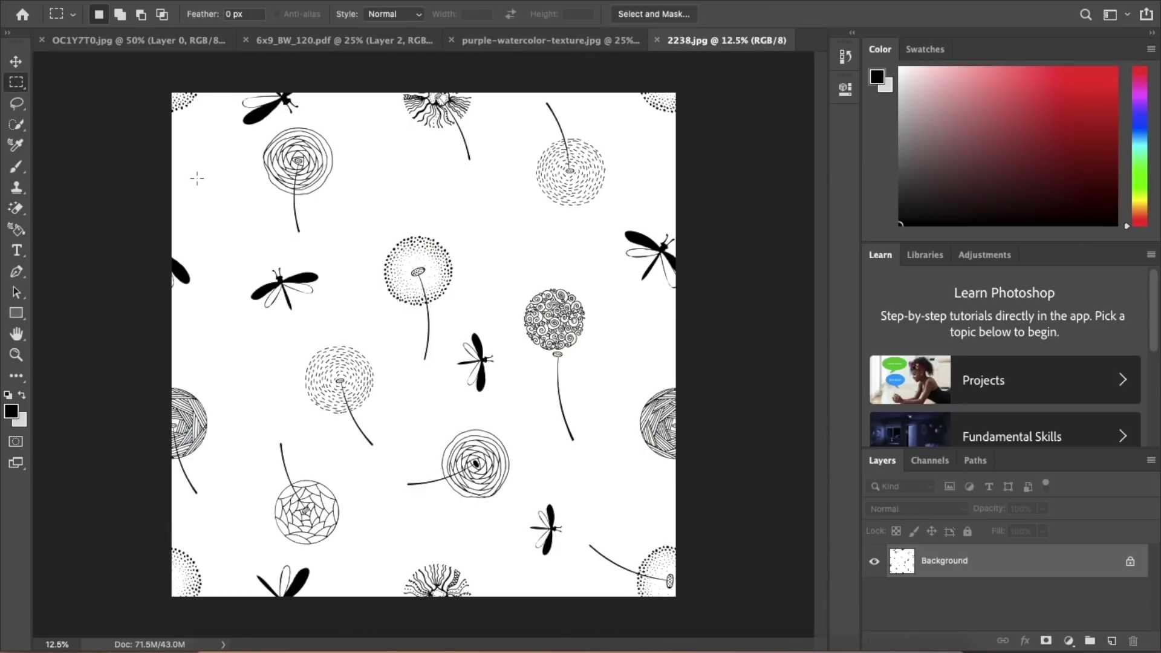
key(shift+e)
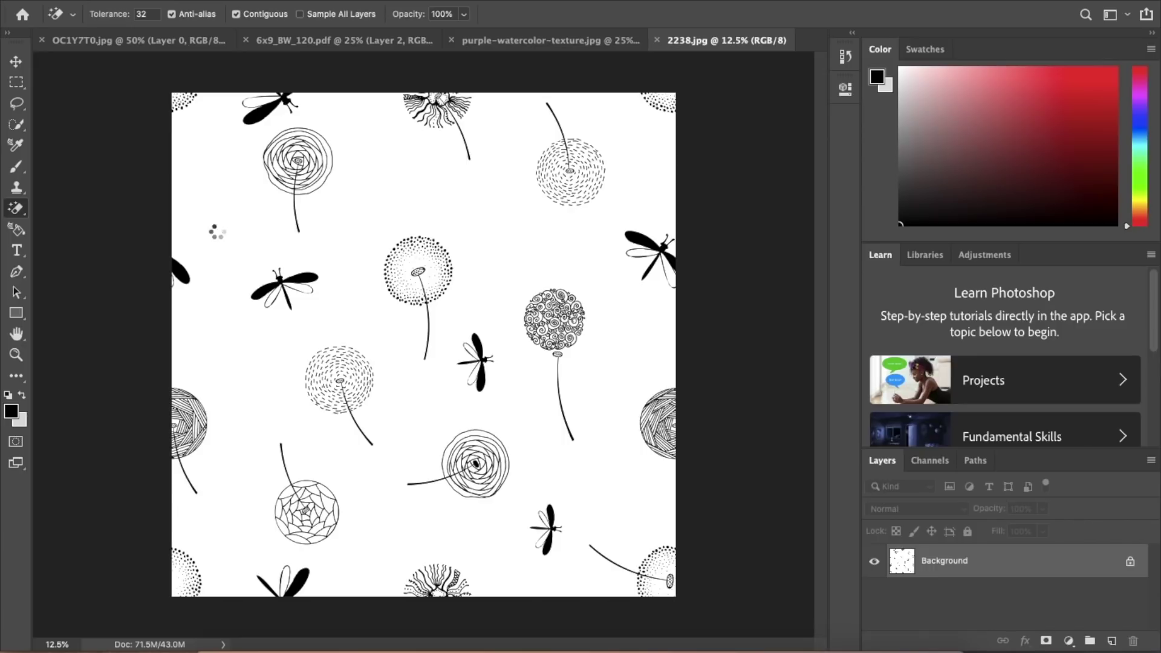
click(12, 84)
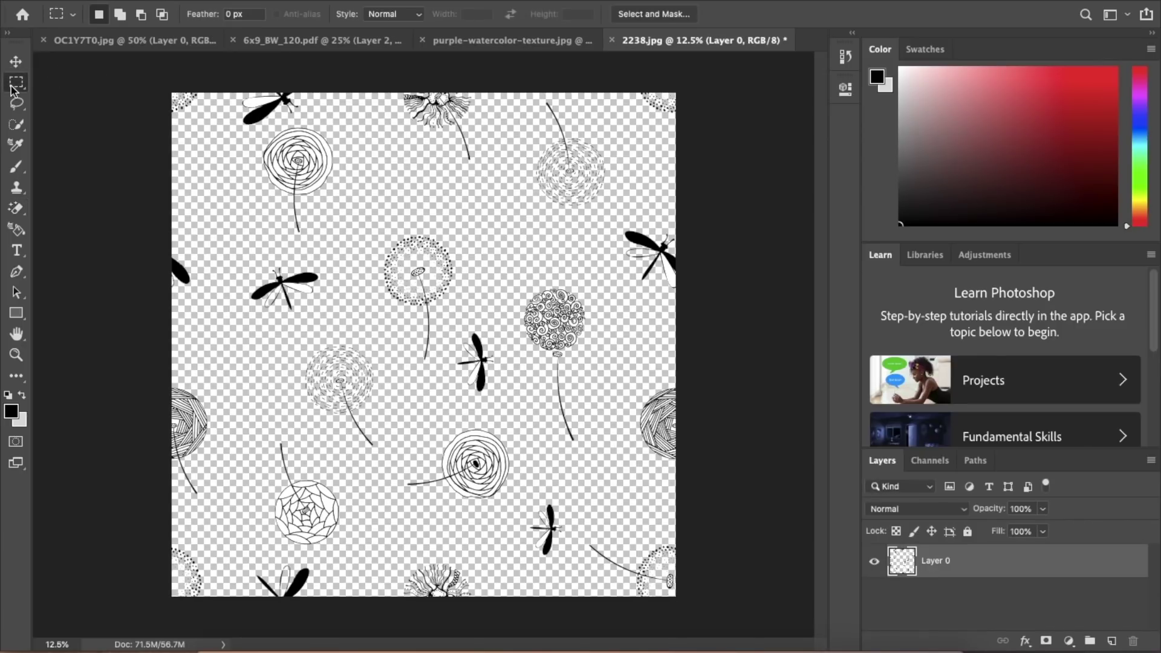
click(306, 41)
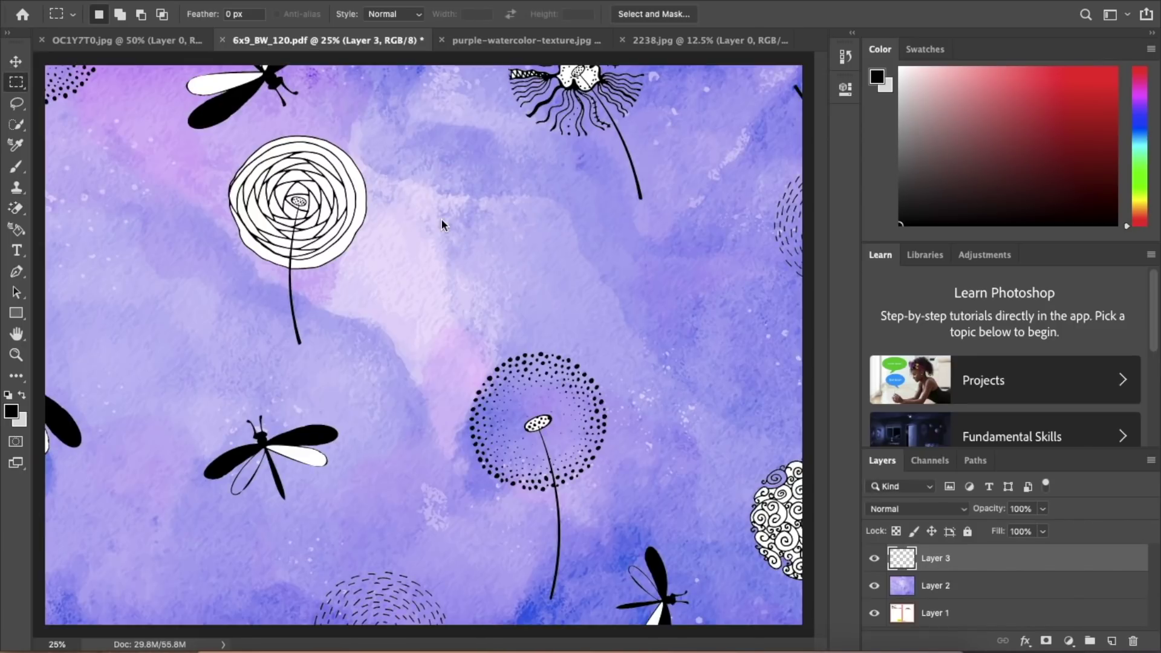
Shrink the pasted dandelion pattern with Free Transform until it fits the cover's full height
right_click(251, 177)
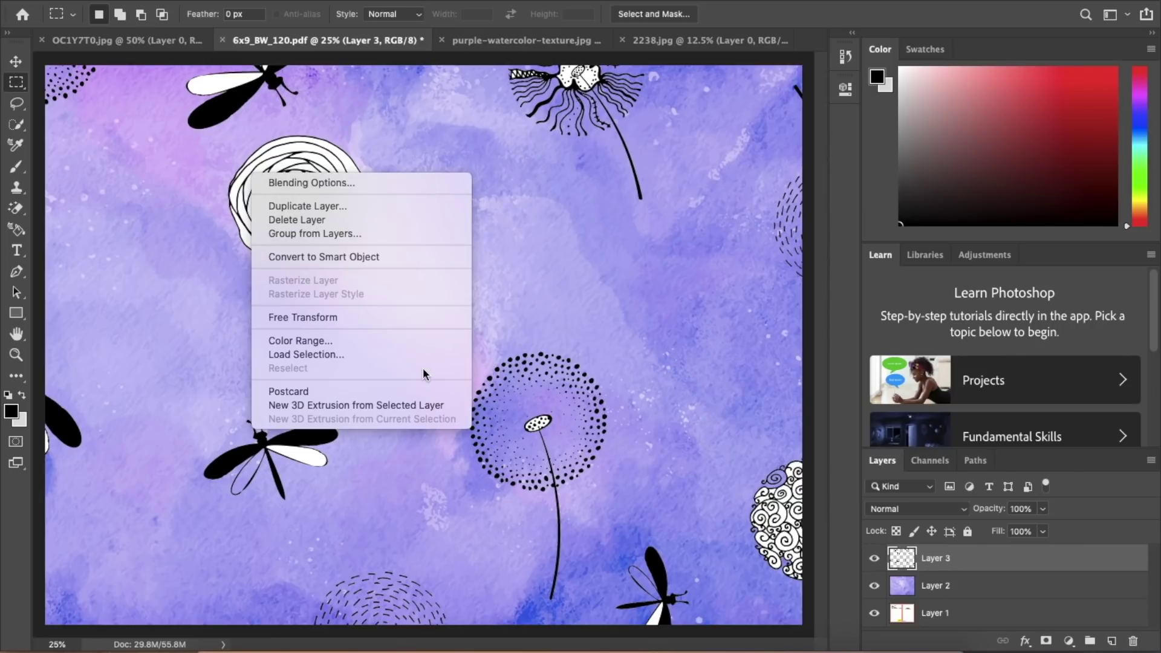
click(401, 318)
drag(45, 63, 451, 339)
drag(500, 485, 357, 42)
key(Return)
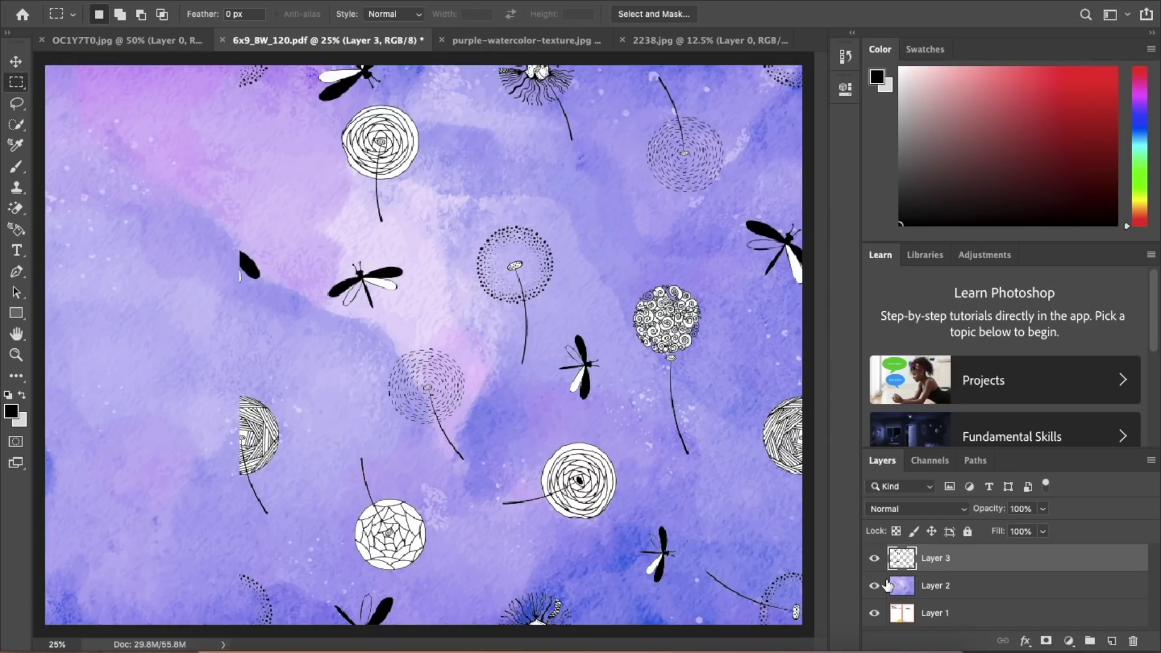
Hide the watercolor layer and move the dandelion pattern over the front cover so its edge meets the spine
click(874, 586)
click(24, 59)
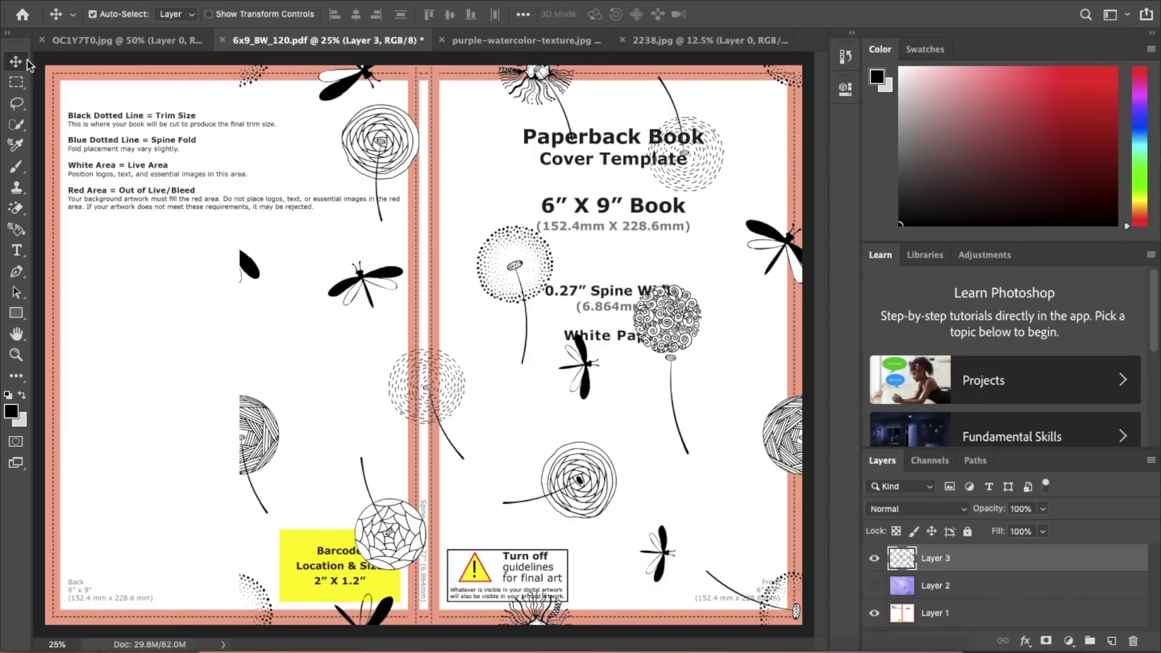
drag(393, 273, 565, 276)
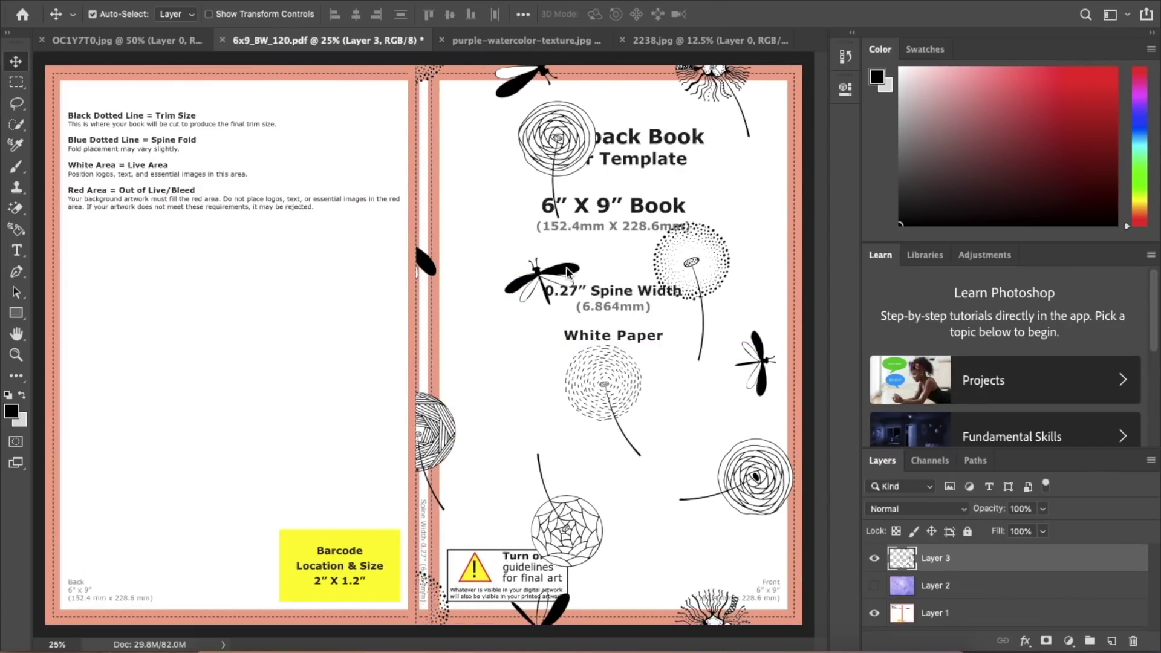
Duplicate the dandelion pattern layer, align the copy over the back cover to continue the pattern, and show the watercolor layer again
right_click(926, 553)
click(968, 626)
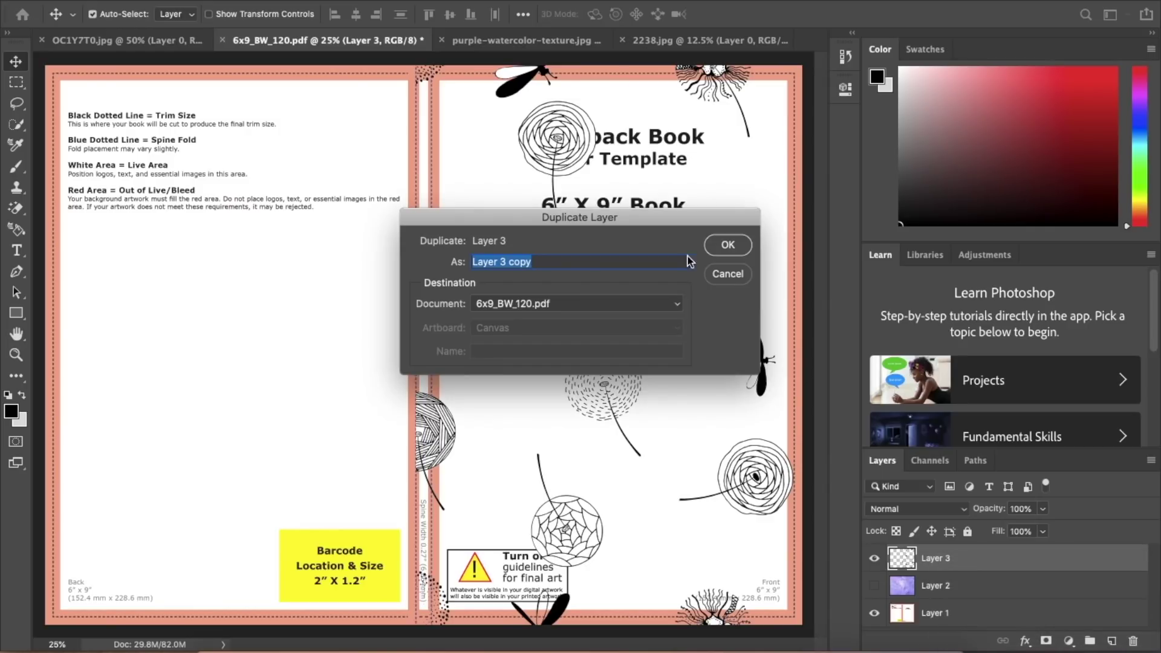
click(728, 245)
drag(526, 283, 473, 284)
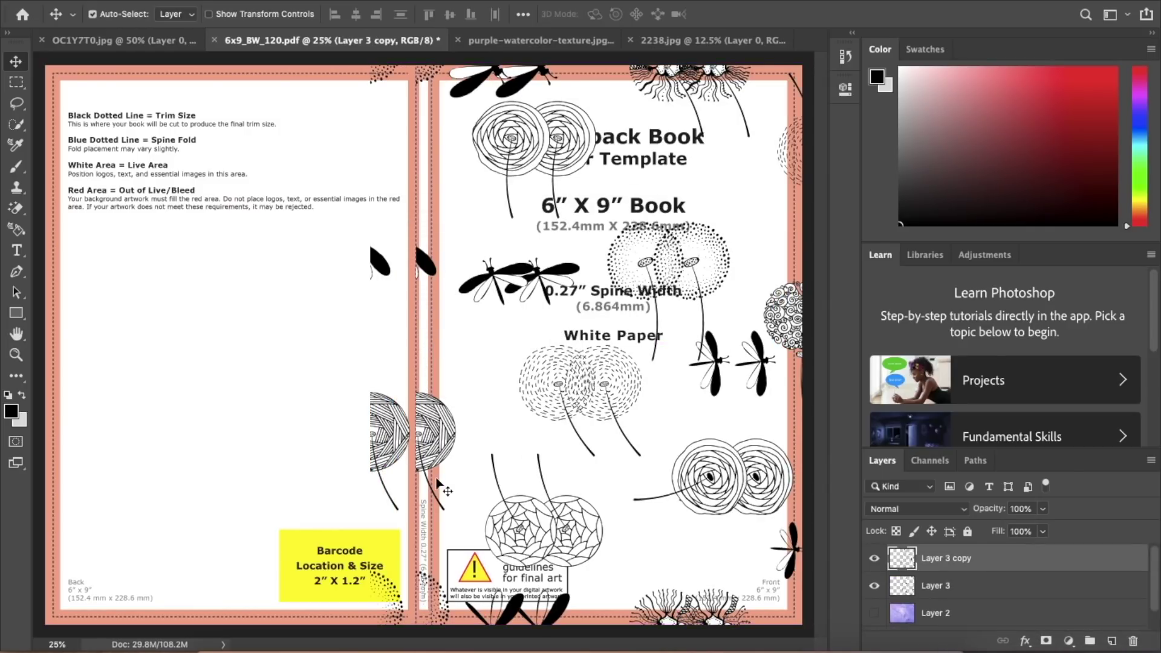
drag(258, 259, 43, 281)
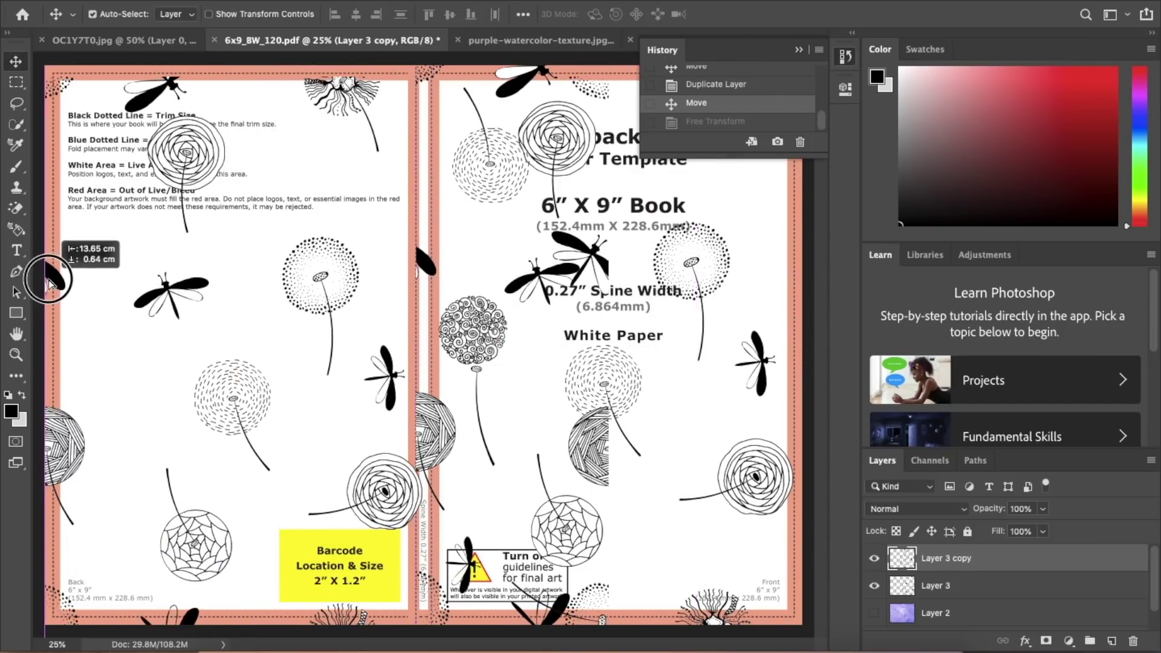
drag(332, 357, 205, 354)
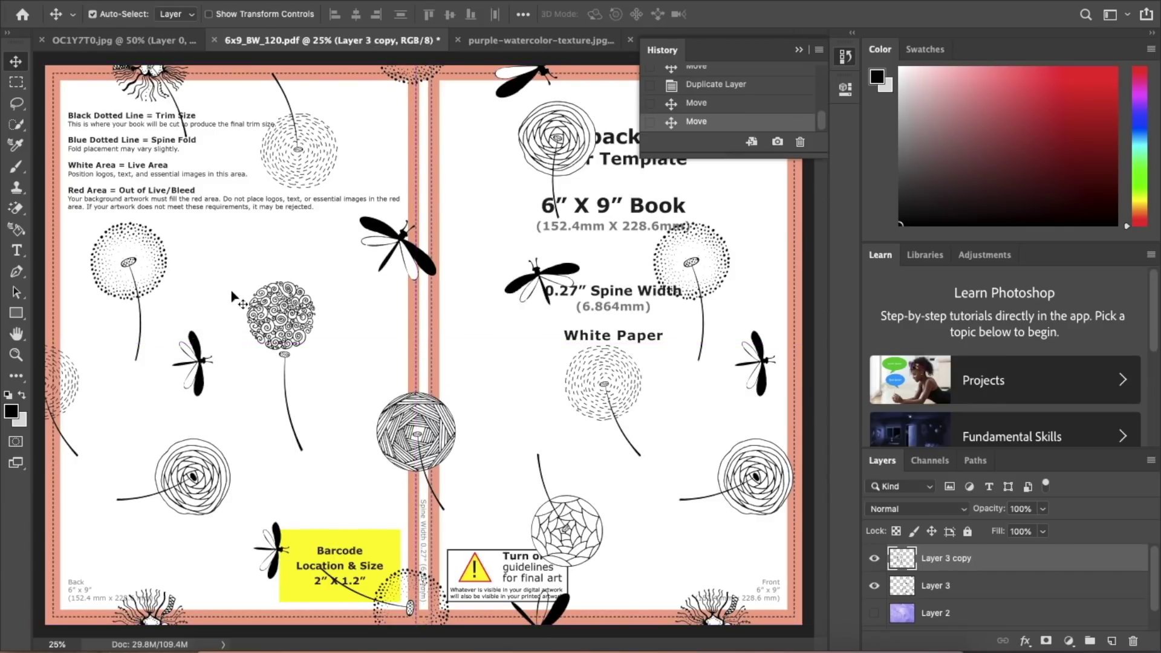
click(874, 615)
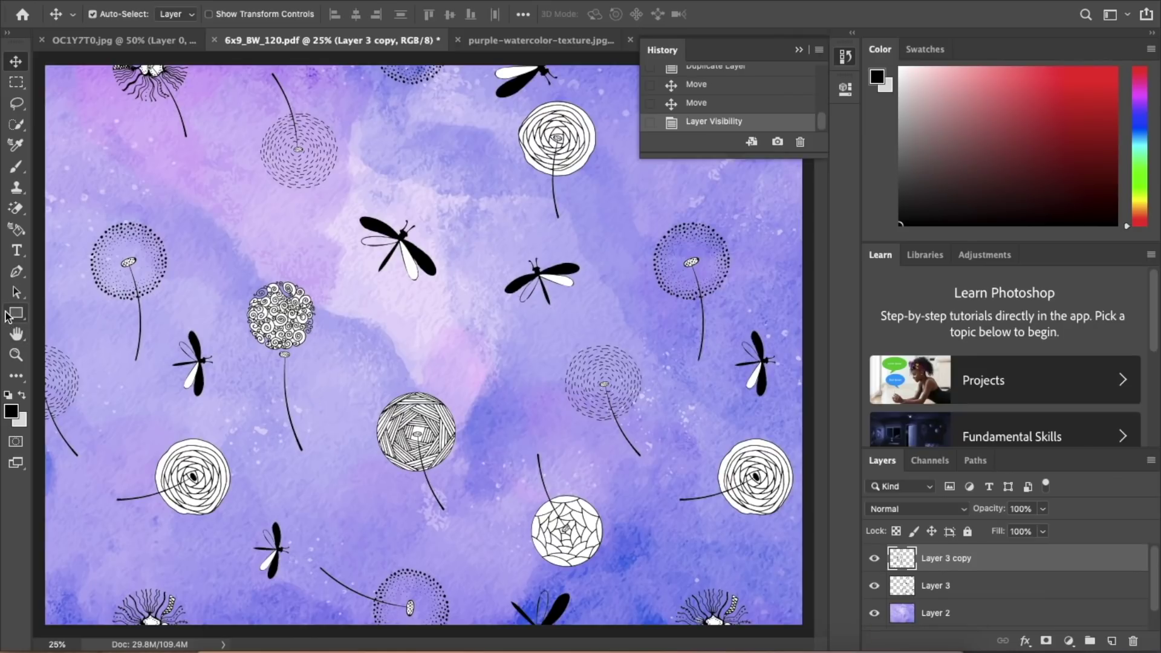
Draw a pink-filled rectangle of about 3787 x 2806 px over the whole cover and place it beneath both dandelion pattern layers
key(u)
drag(42, 63, 805, 629)
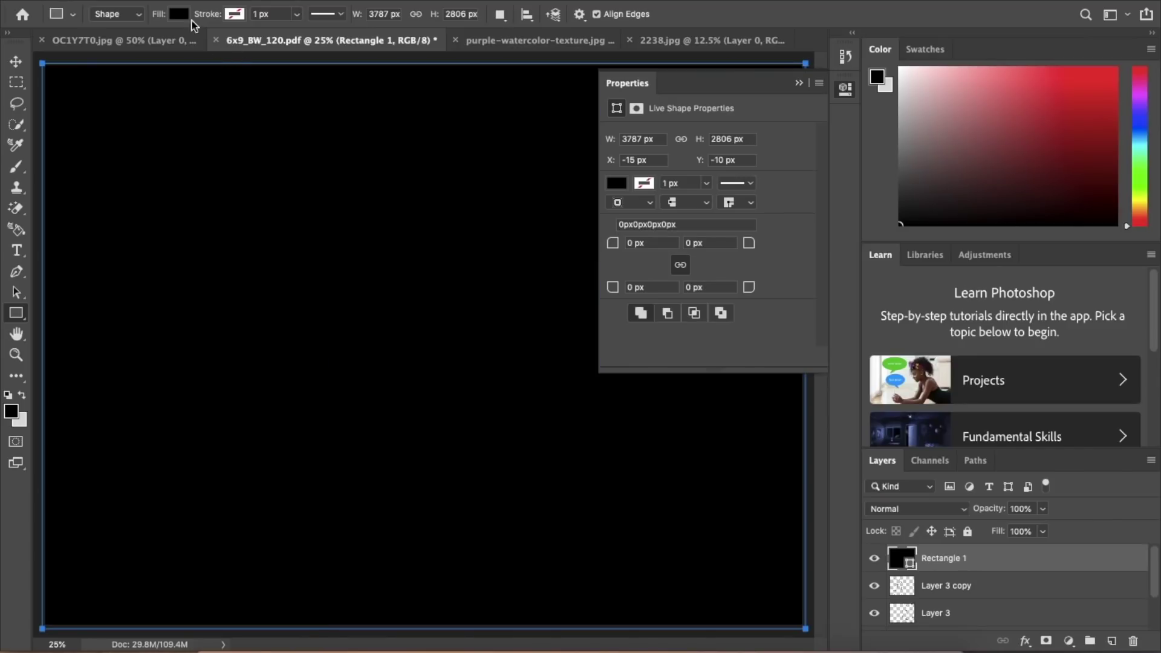
click(185, 12)
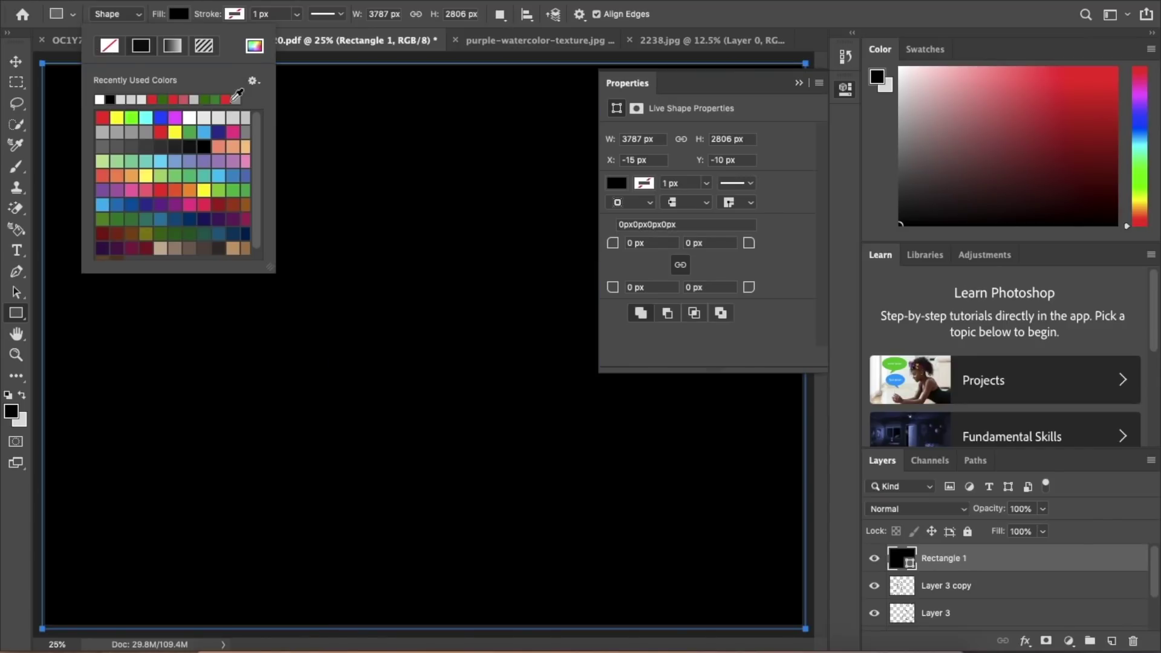
click(232, 129)
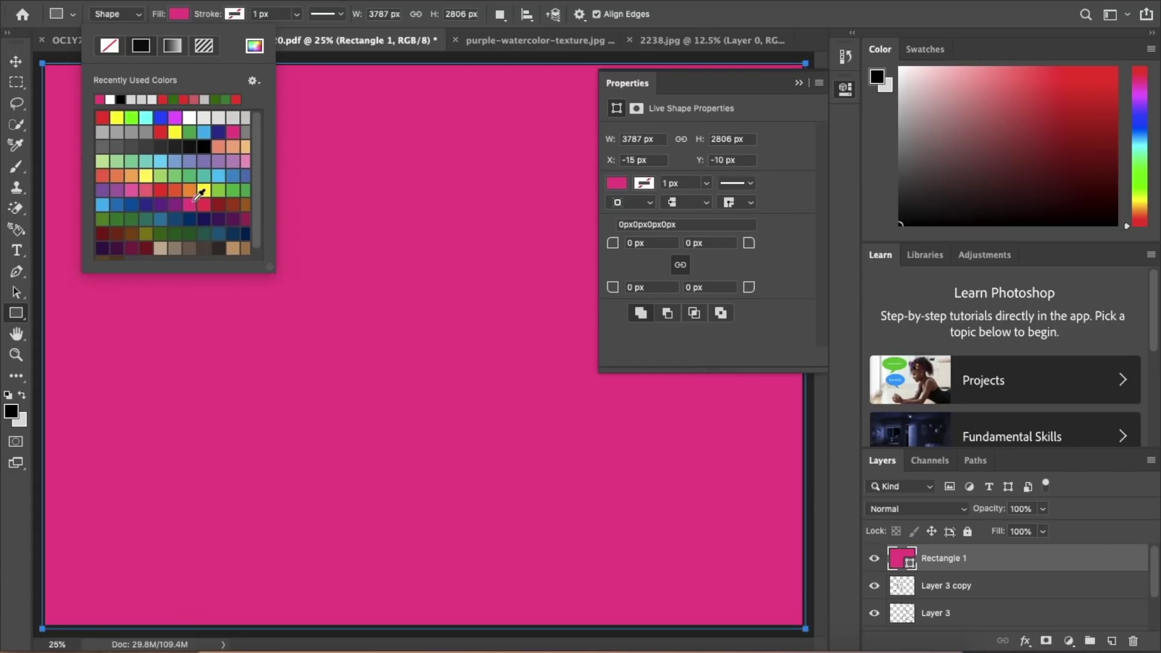
click(132, 187)
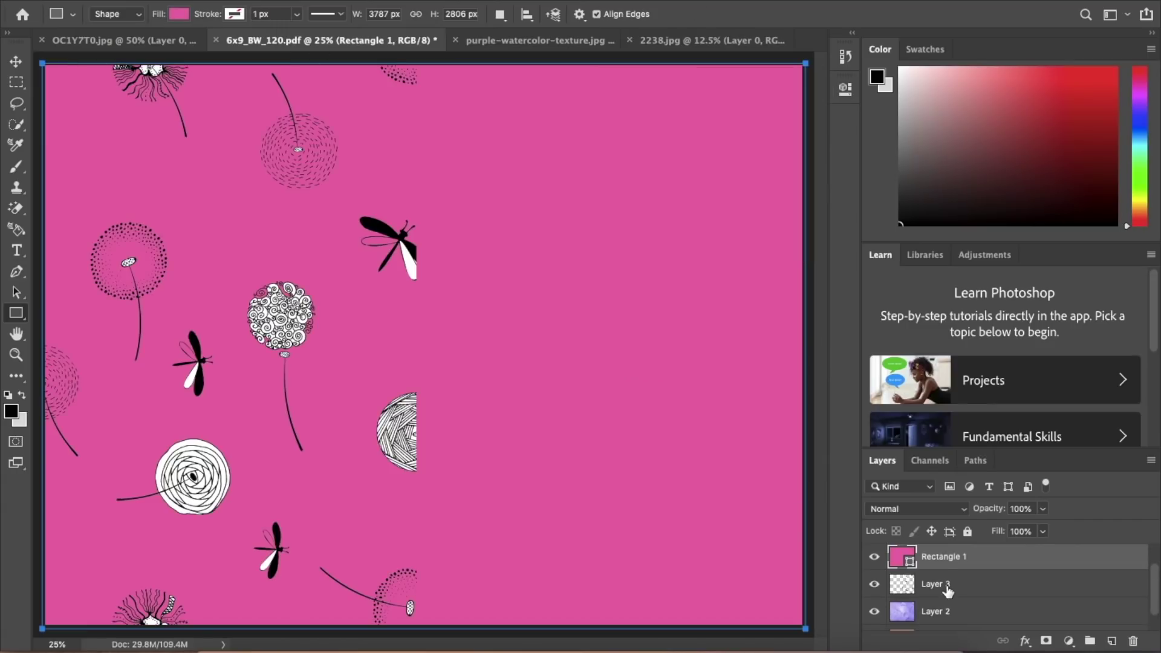
scroll(942, 566, down, 1)
drag(941, 556, 940, 580)
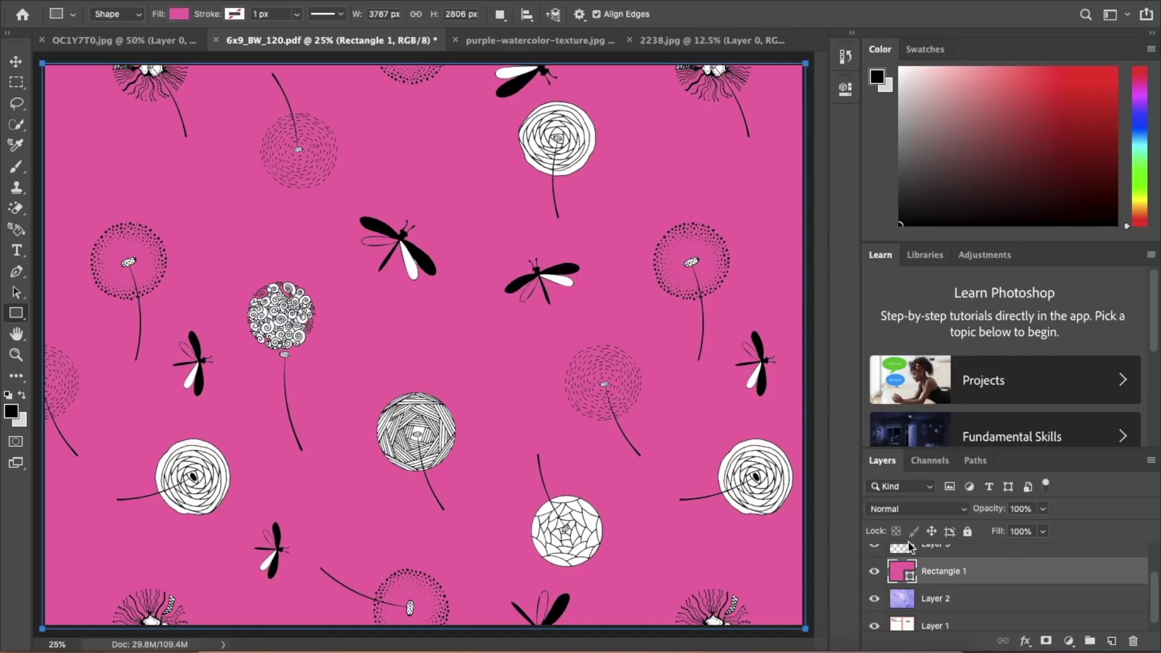
Try blue, light pink and orange-red fills on the background rectangle and settle on crimson red
click(180, 14)
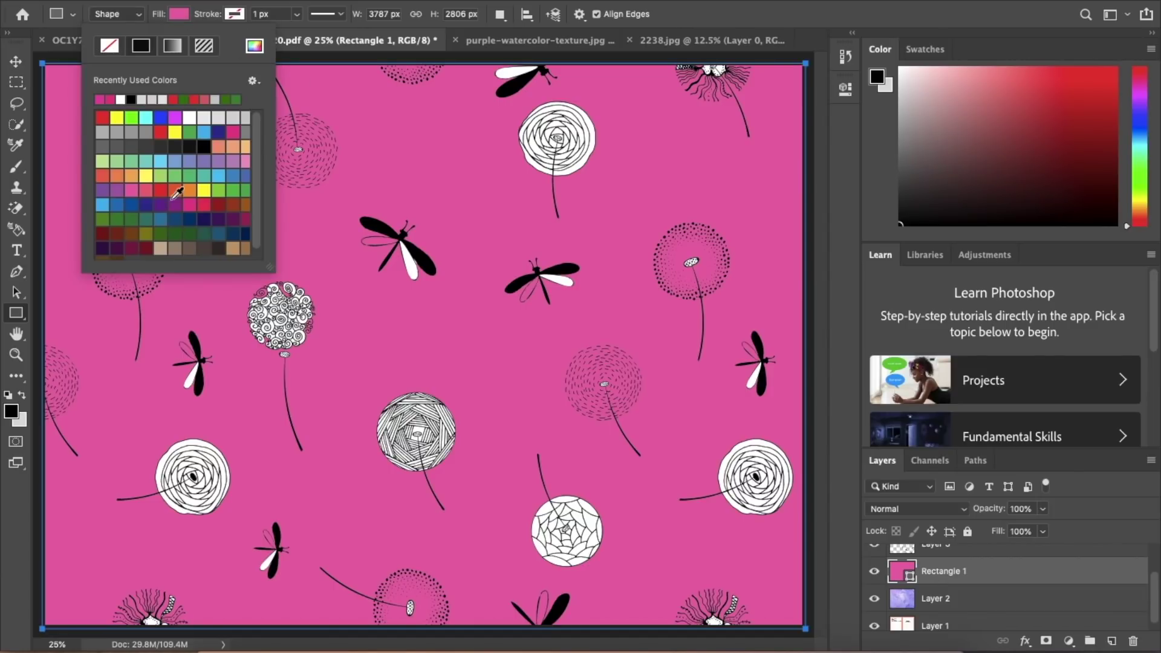
click(240, 174)
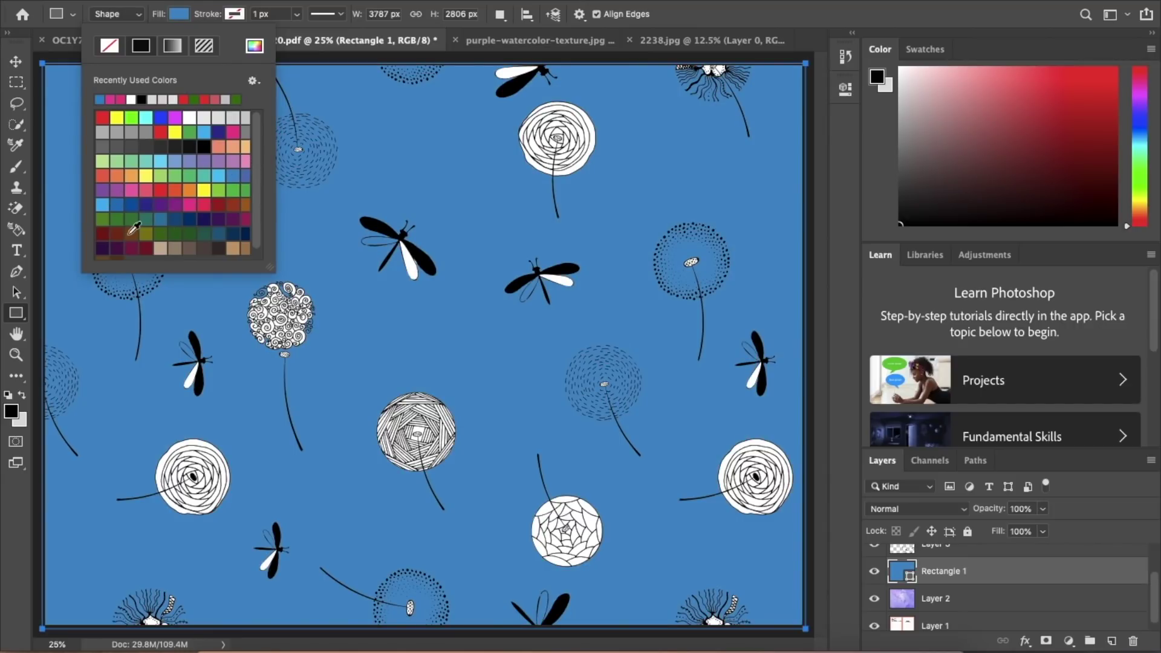
click(168, 215)
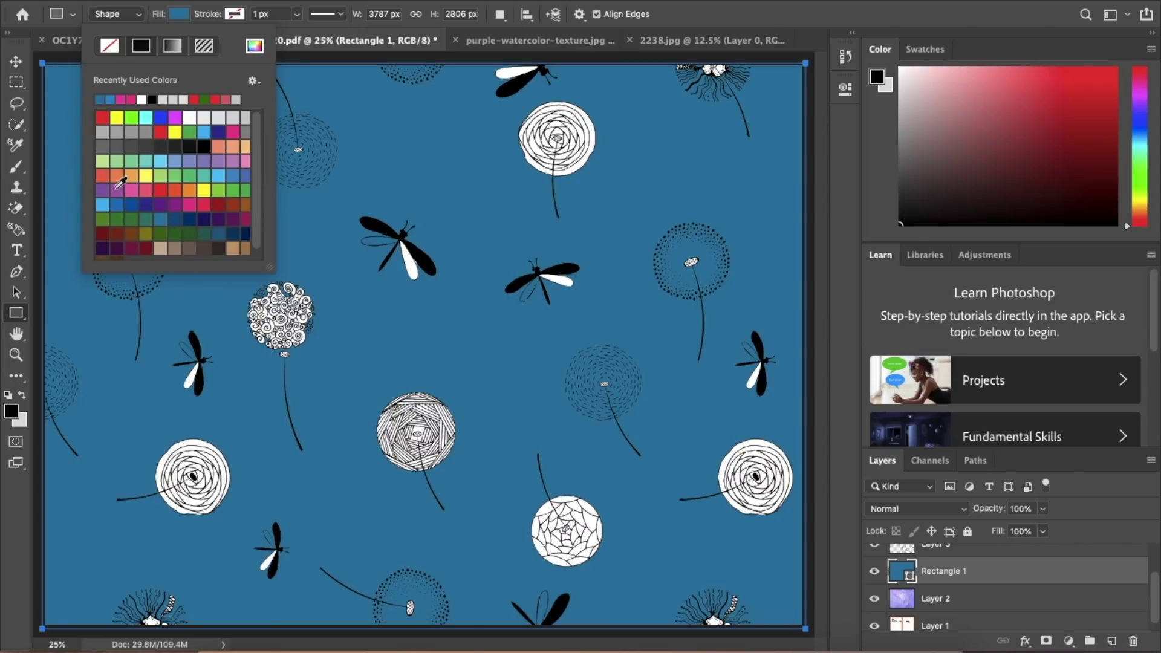
click(245, 161)
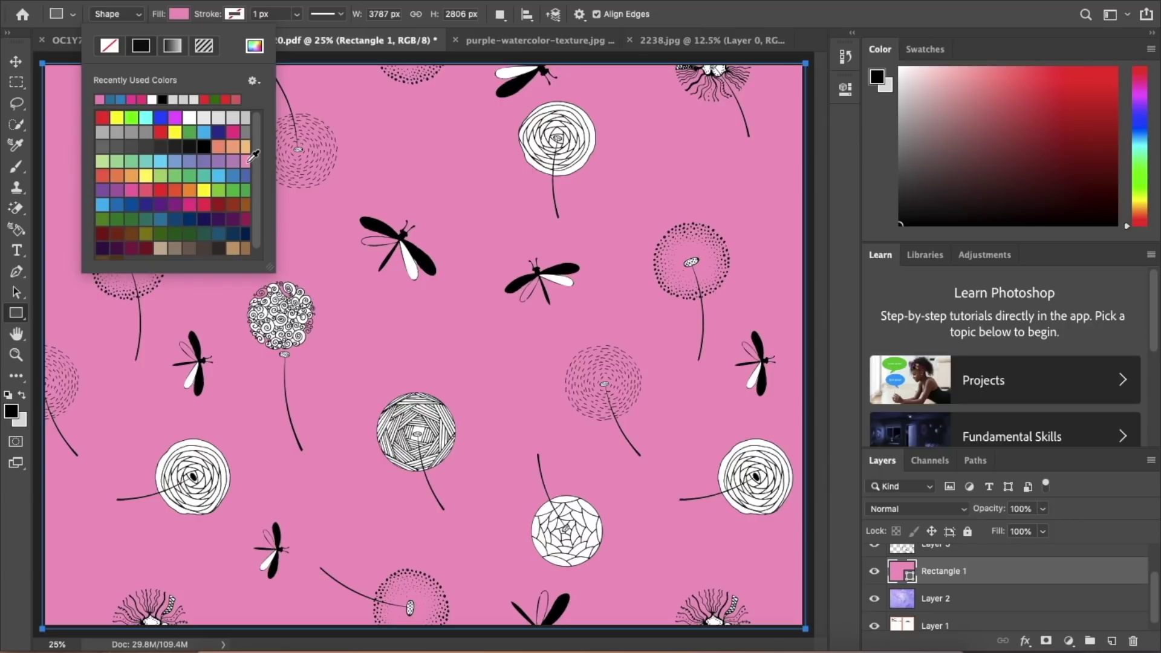
click(176, 191)
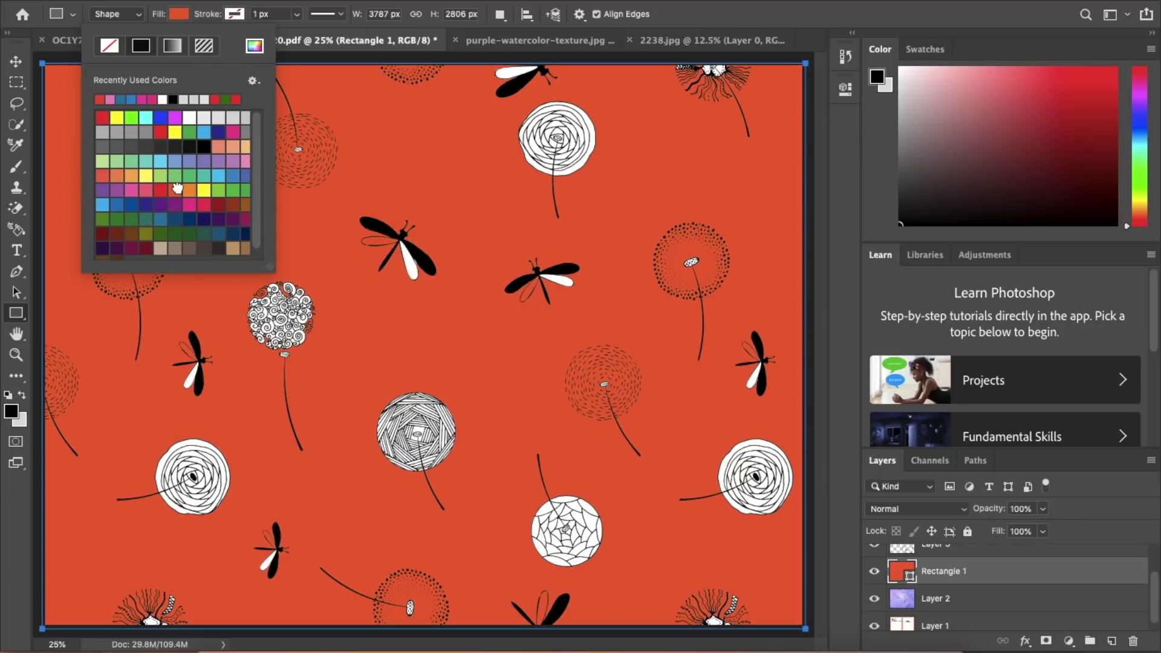
click(205, 204)
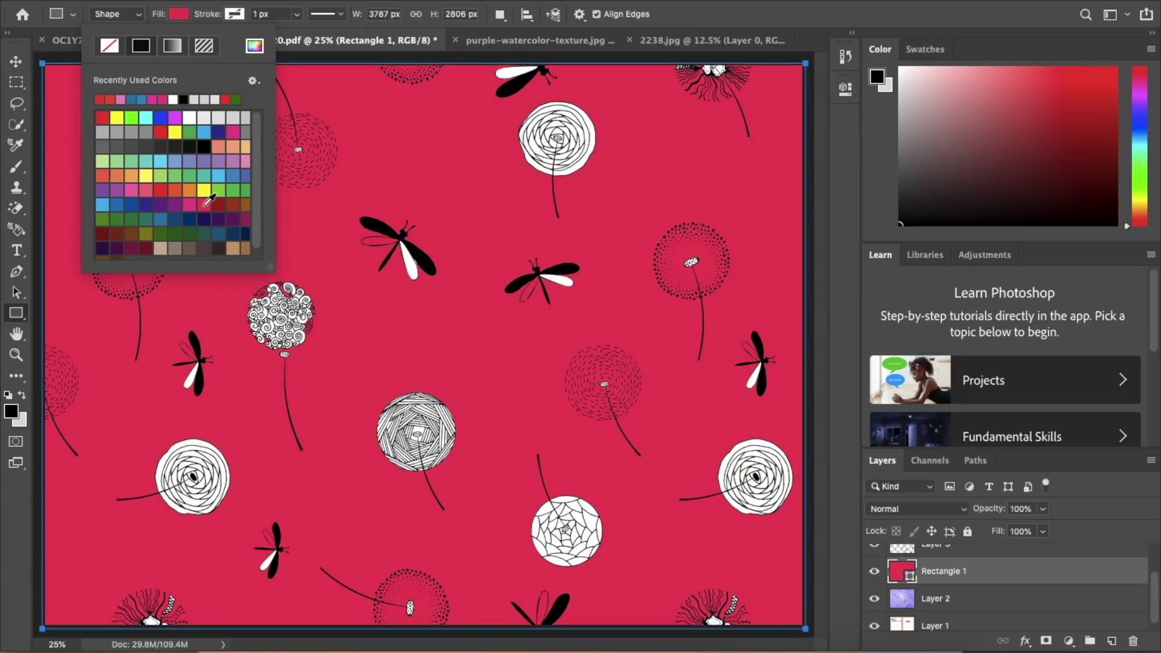
click(16, 61)
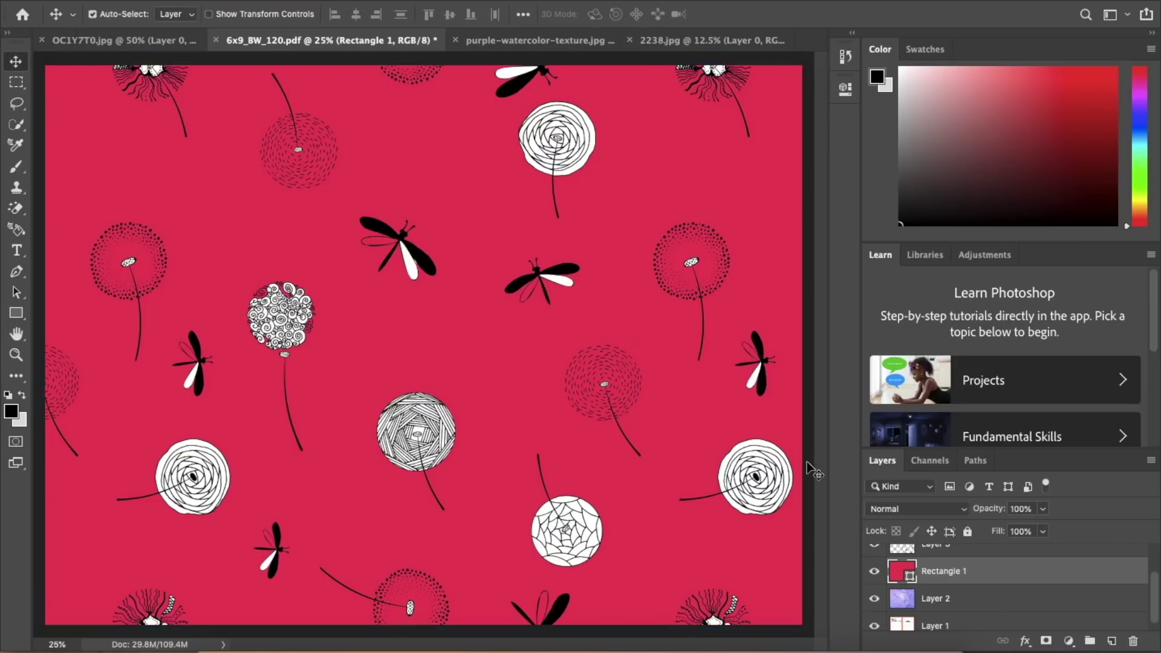
Compare the red rectangle and the watercolor texture as backgrounds by switching their visibility off and on
click(875, 571)
click(875, 598)
click(874, 598)
click(874, 571)
click(874, 571)
click(874, 571)
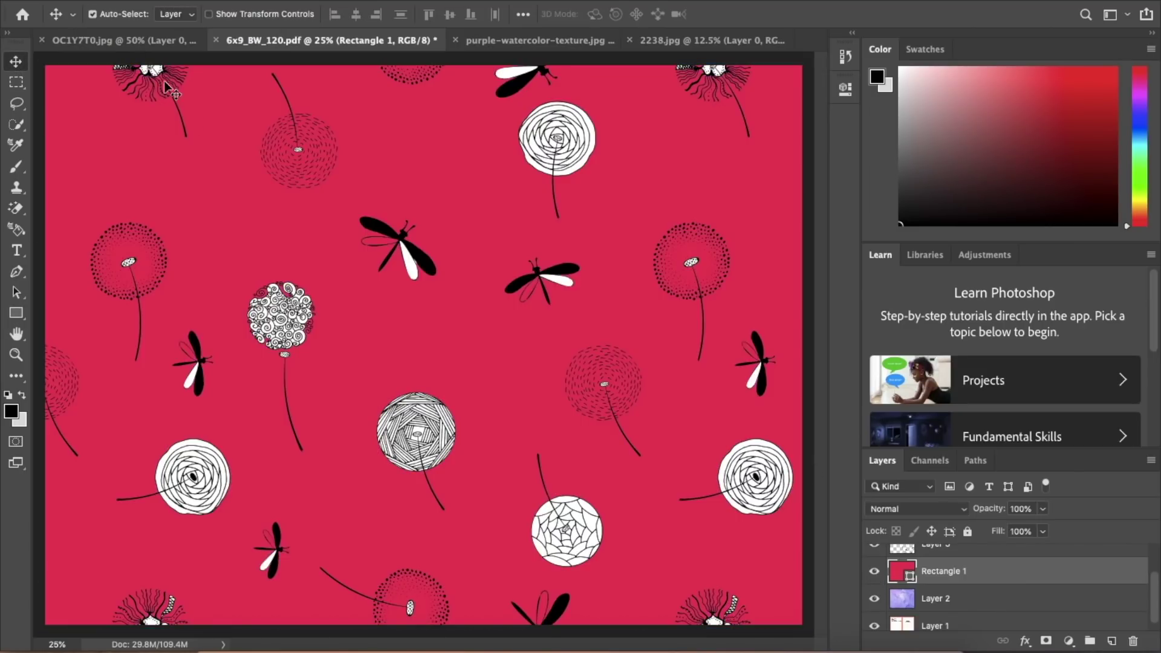
Copy the entire dandelion drawing with blowing seeds from OC1Y7T0.jpg and paste it into the 6x9_BW_120.pdf cover
click(103, 40)
click(16, 83)
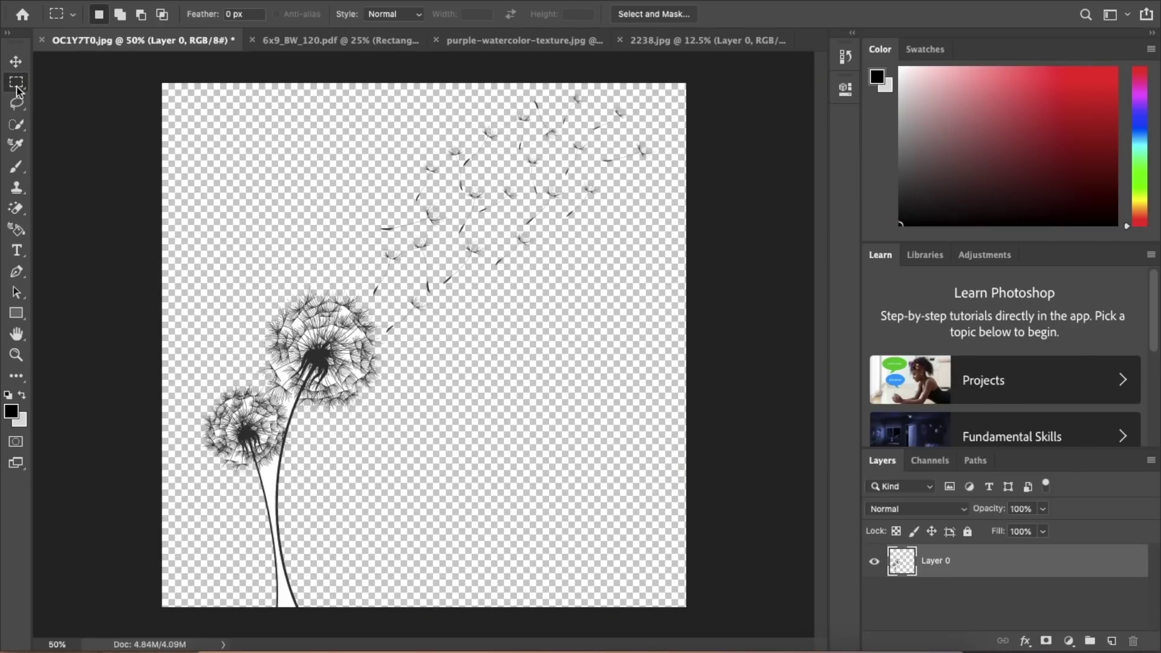
key(ctrl+a)
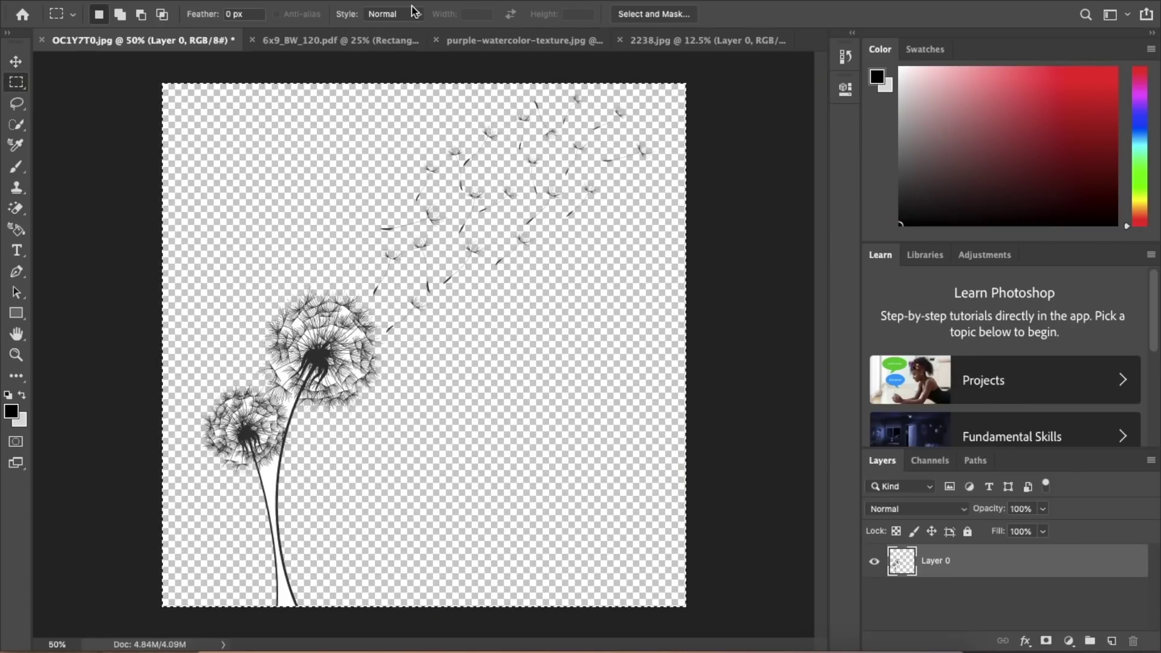
click(312, 42)
key(ctrl+v)
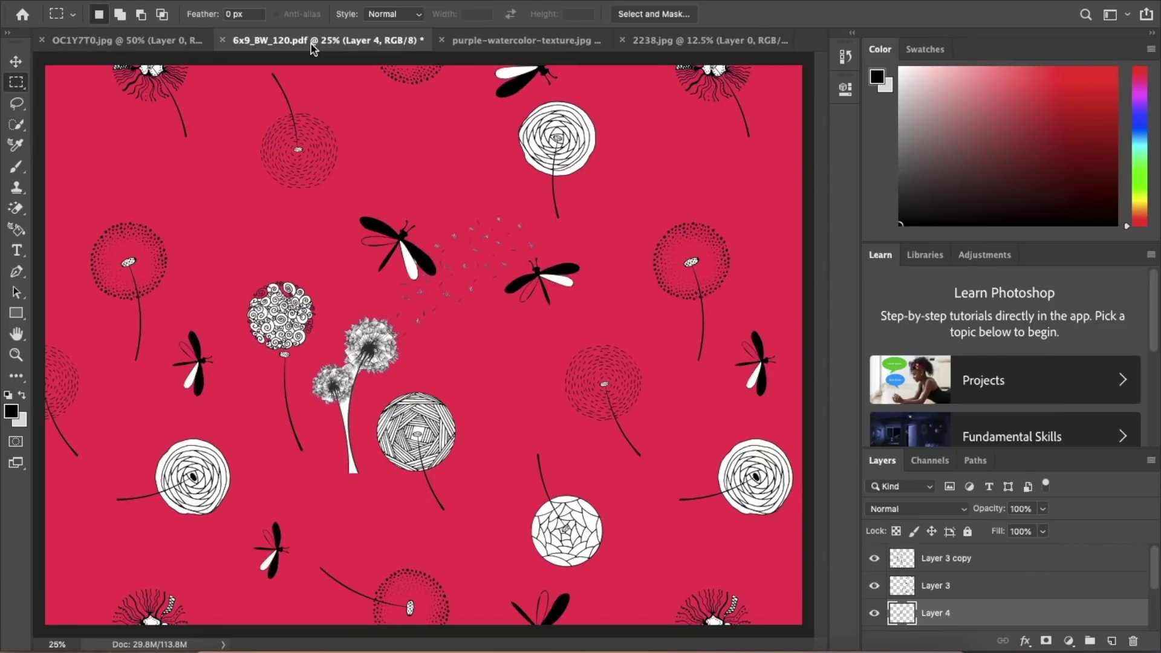
Hide both dandelion pattern layers and the red rectangle so only the pasted dandelion shows on the watercolor background
click(874, 558)
click(874, 585)
scroll(875, 586, down, 2)
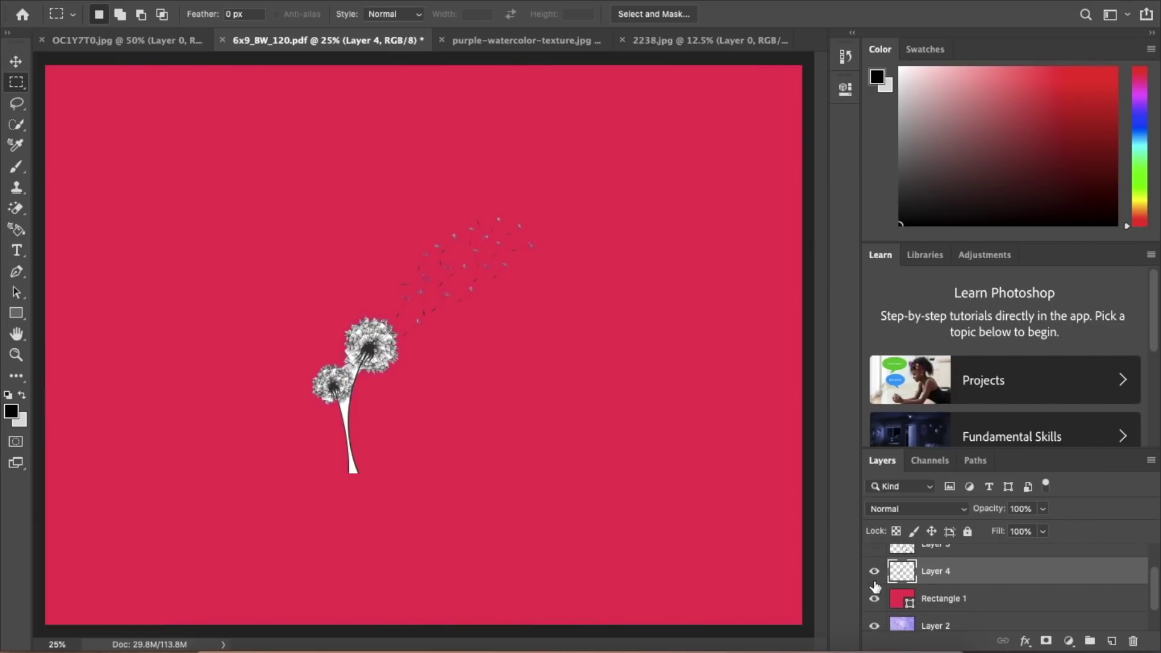
click(875, 598)
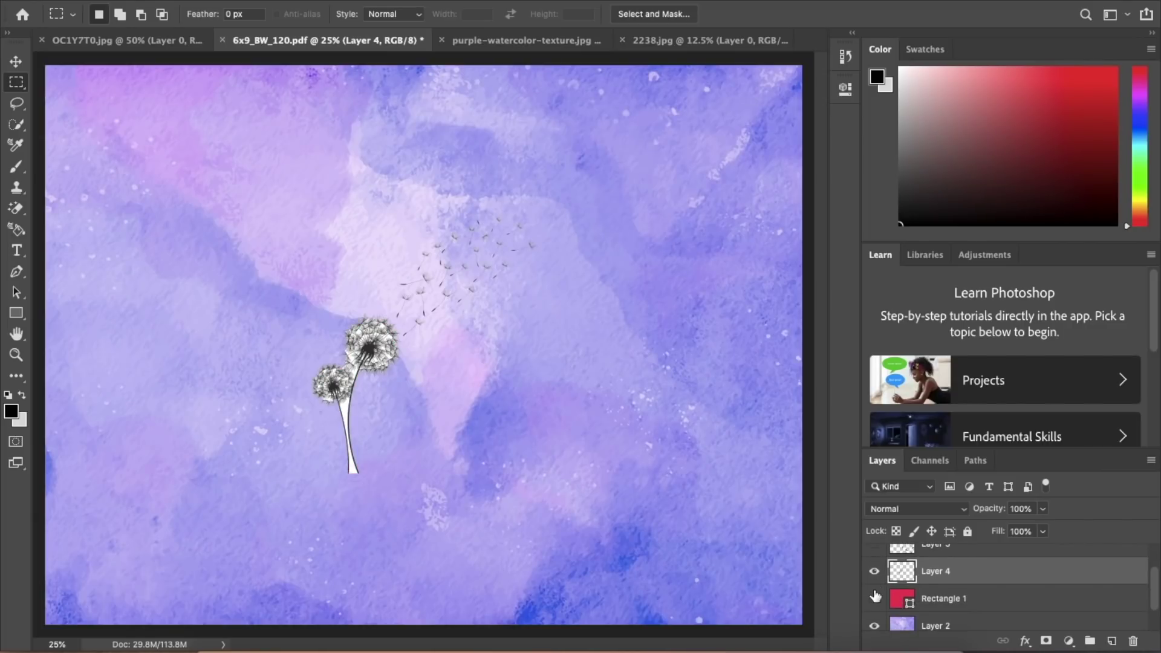
Enlarge the pasted dandelion drawing with Free Transform to about the width of the front cover
right_click(351, 390)
click(410, 534)
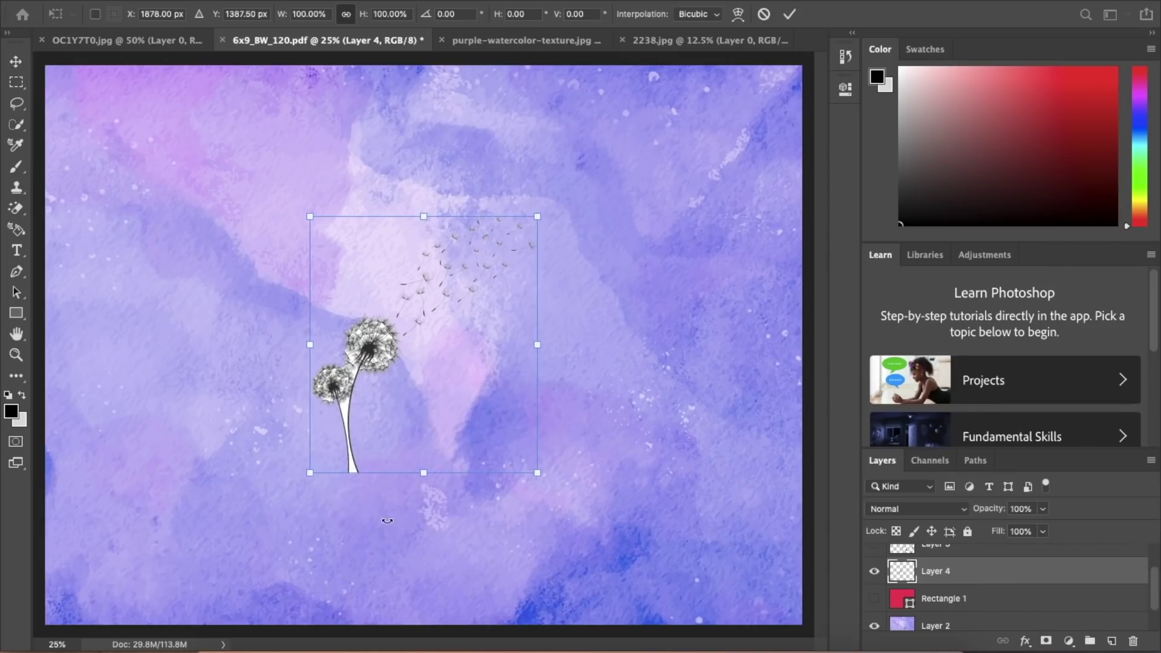
drag(536, 473, 725, 580)
key(Return)
Hide the watercolor layer and position the dandelion on the front cover with its stems reaching the lower edge
click(875, 625)
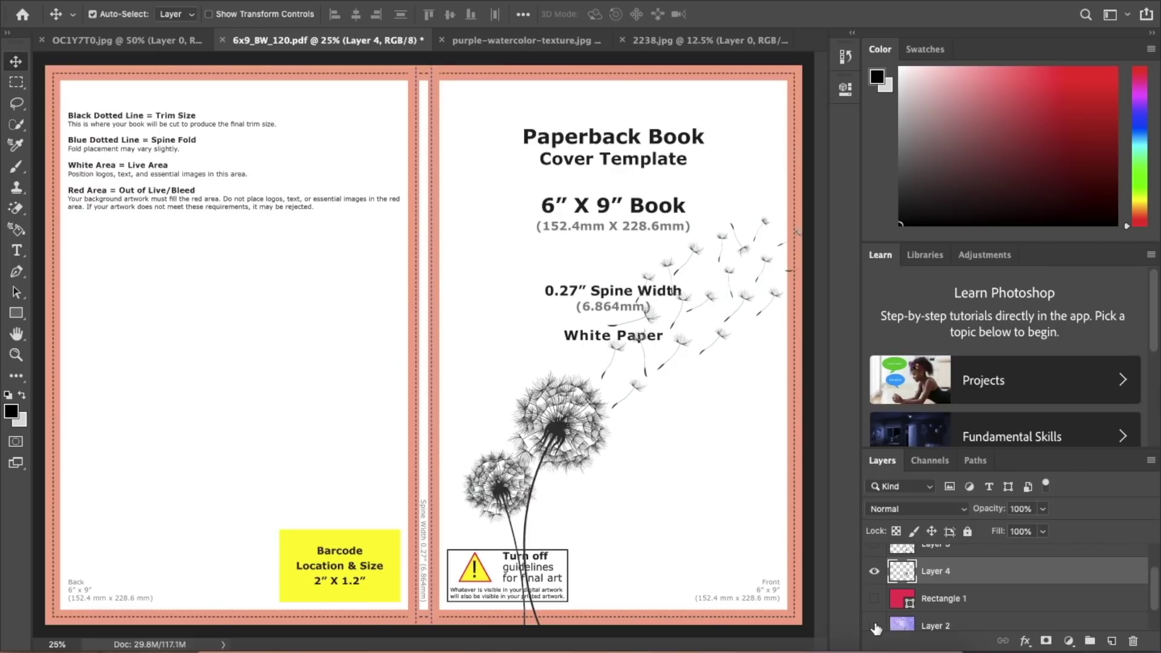
mouse_move(500, 489)
mouse_down()
mouse_move(480, 491)
mouse_move(503, 488)
mouse_up()
click(16, 208)
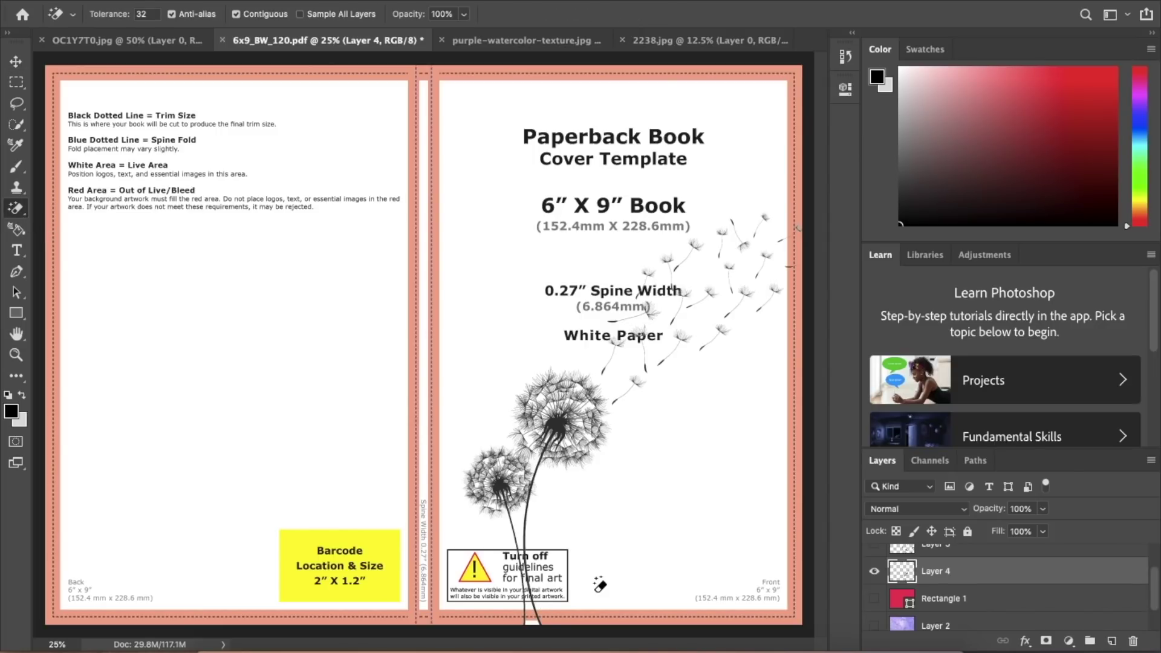
click(15, 62)
drag(556, 432, 541, 430)
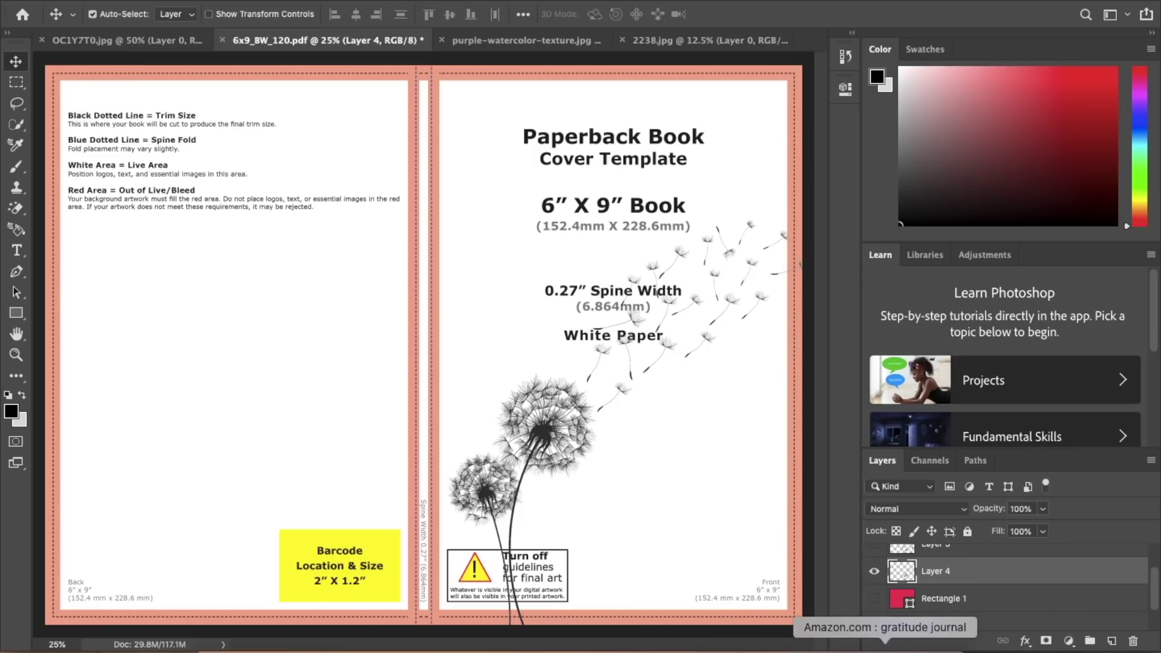
Preview the dandelion against the red rectangle and against the watercolor layer, hiding each again
click(874, 599)
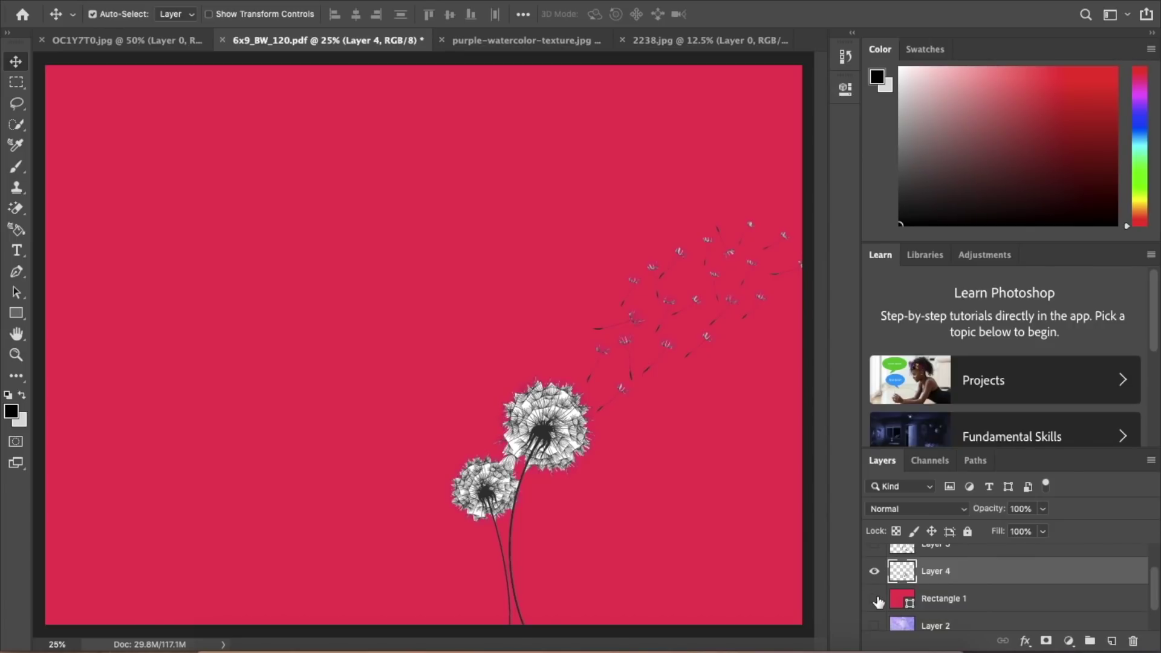
click(874, 598)
click(875, 625)
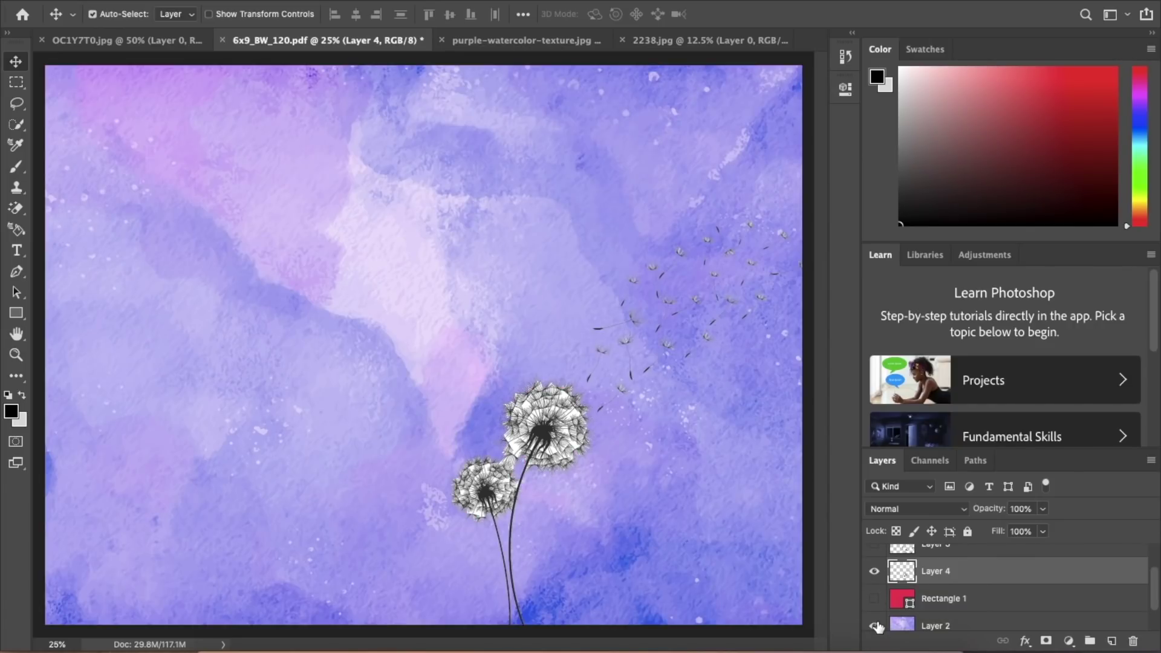
click(875, 626)
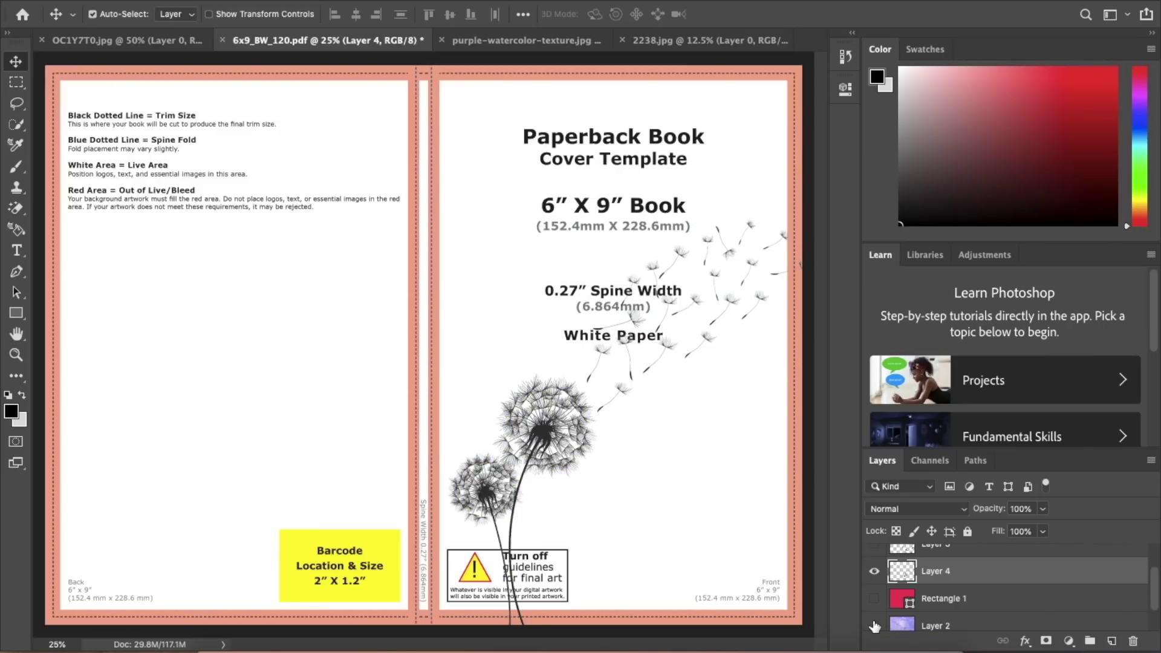
Draw a white rectangle about 3792 x 2808 px covering the whole cover and place it directly beneath the dandelion layer
click(16, 313)
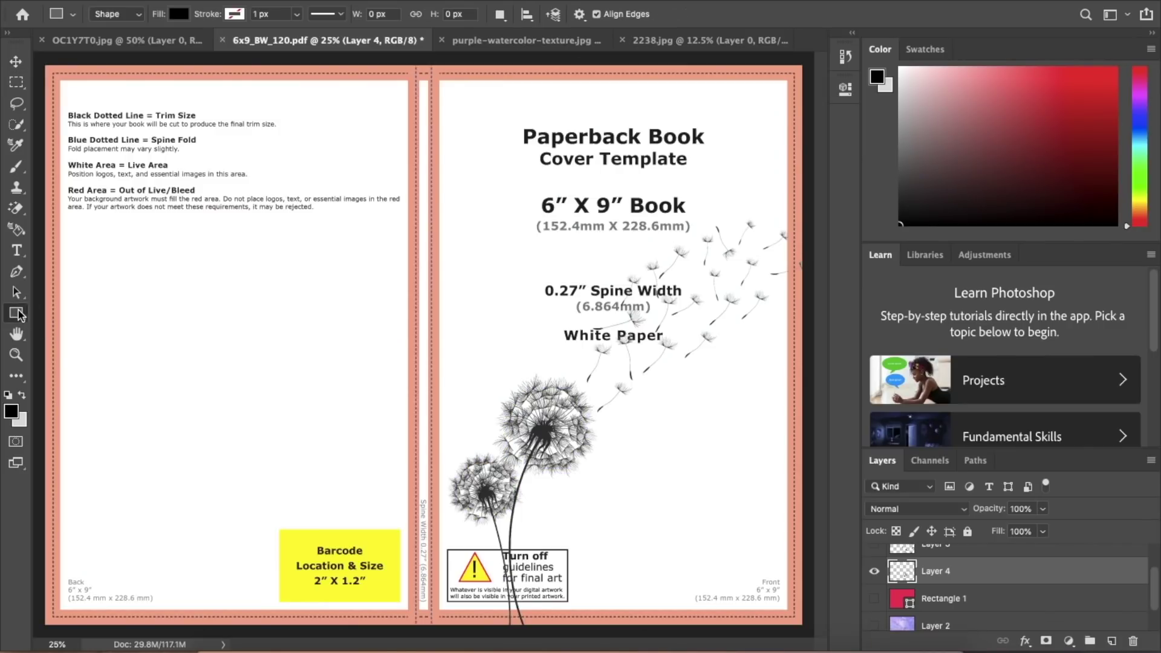
drag(42, 61, 805, 628)
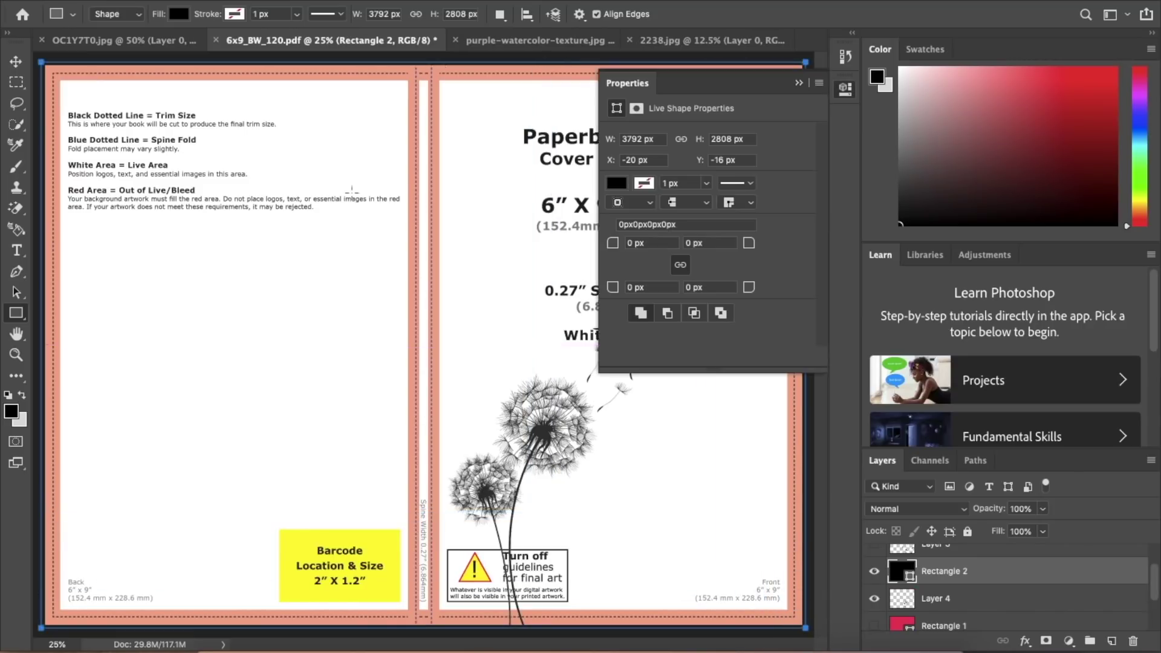
click(179, 13)
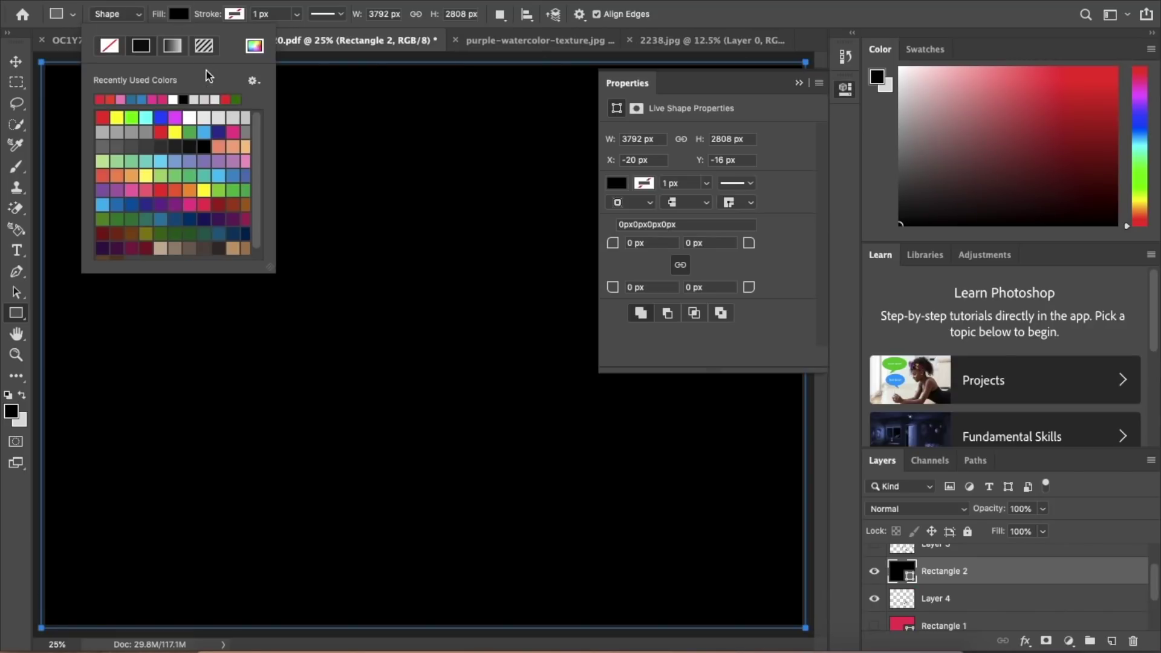
click(173, 99)
key(v)
drag(920, 573, 926, 612)
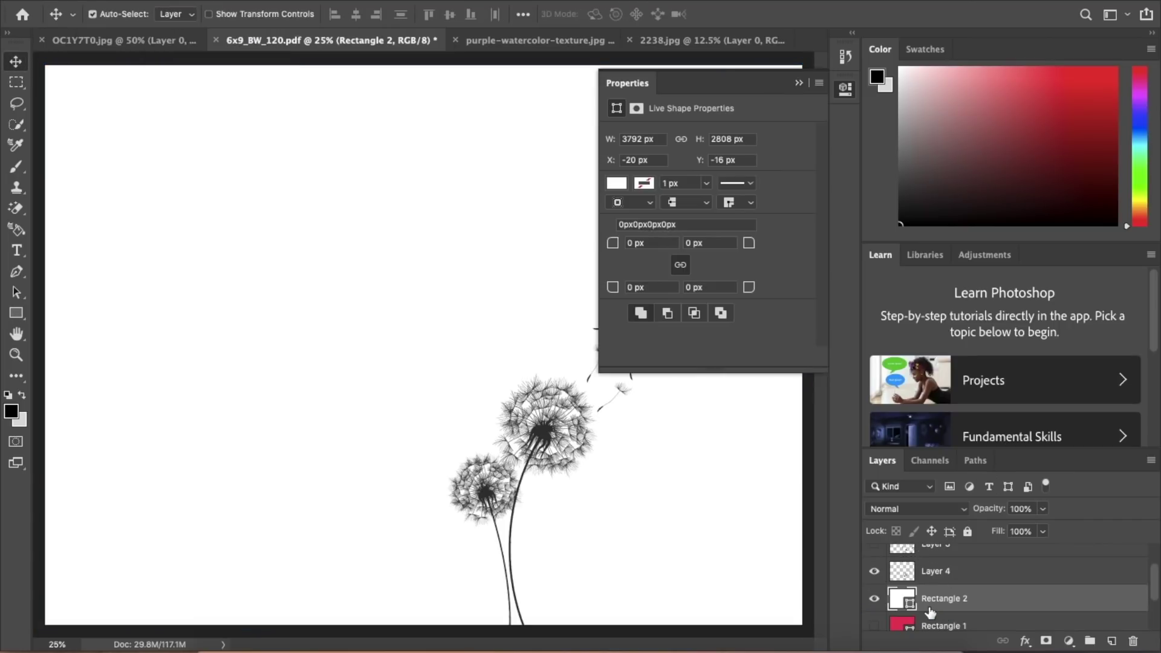
click(798, 85)
Replace the single dandelion with both pattern layers and hide the white and red rectangles so the watercolor is the background
click(874, 605)
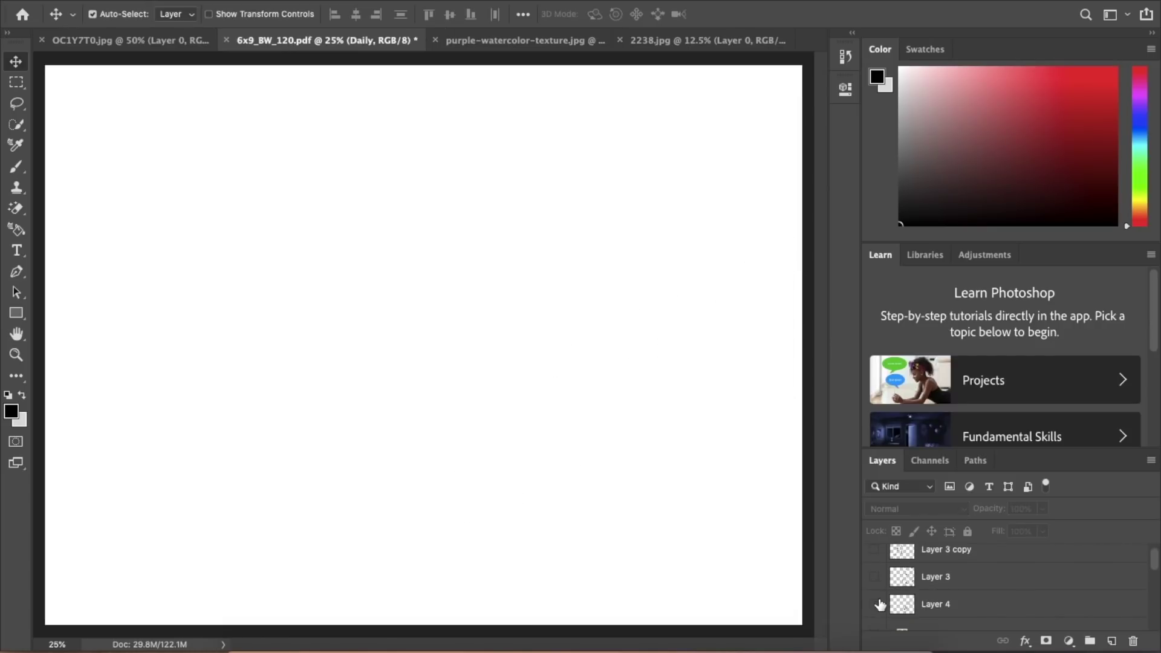
click(874, 578)
click(875, 551)
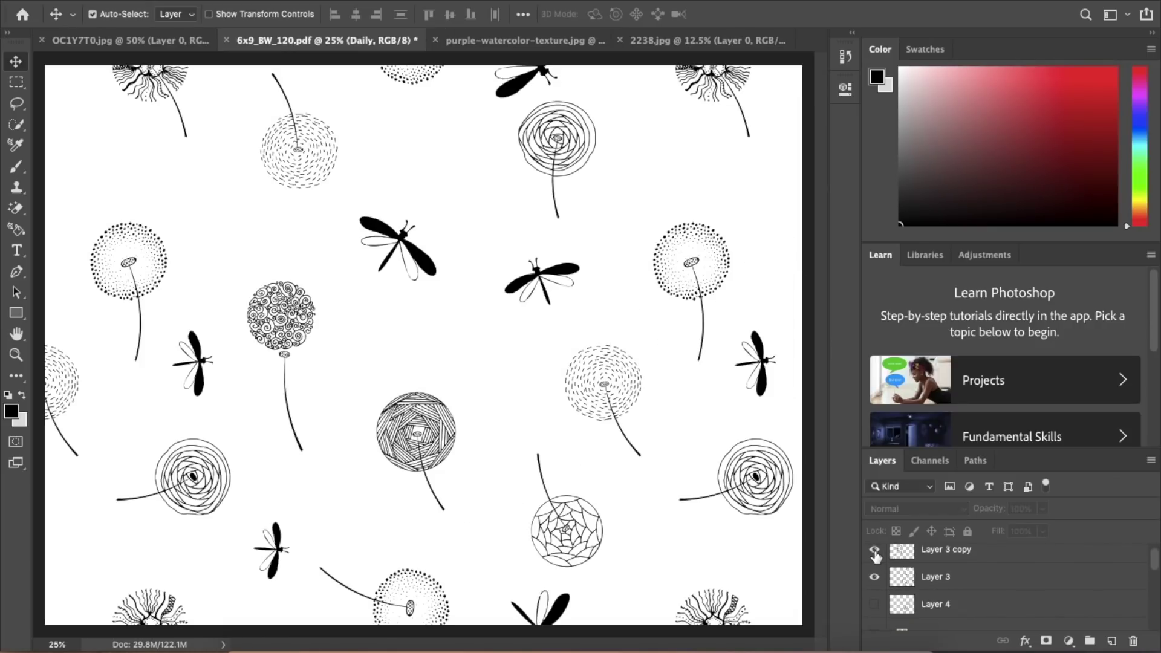
scroll(876, 586, down, 5)
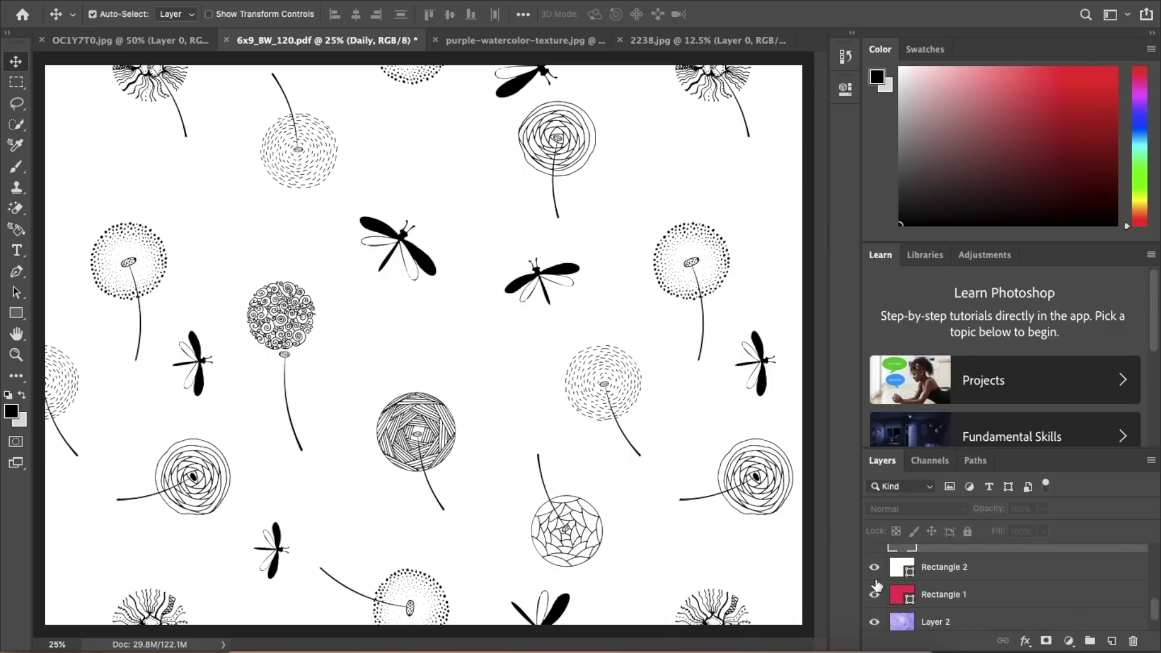
click(875, 569)
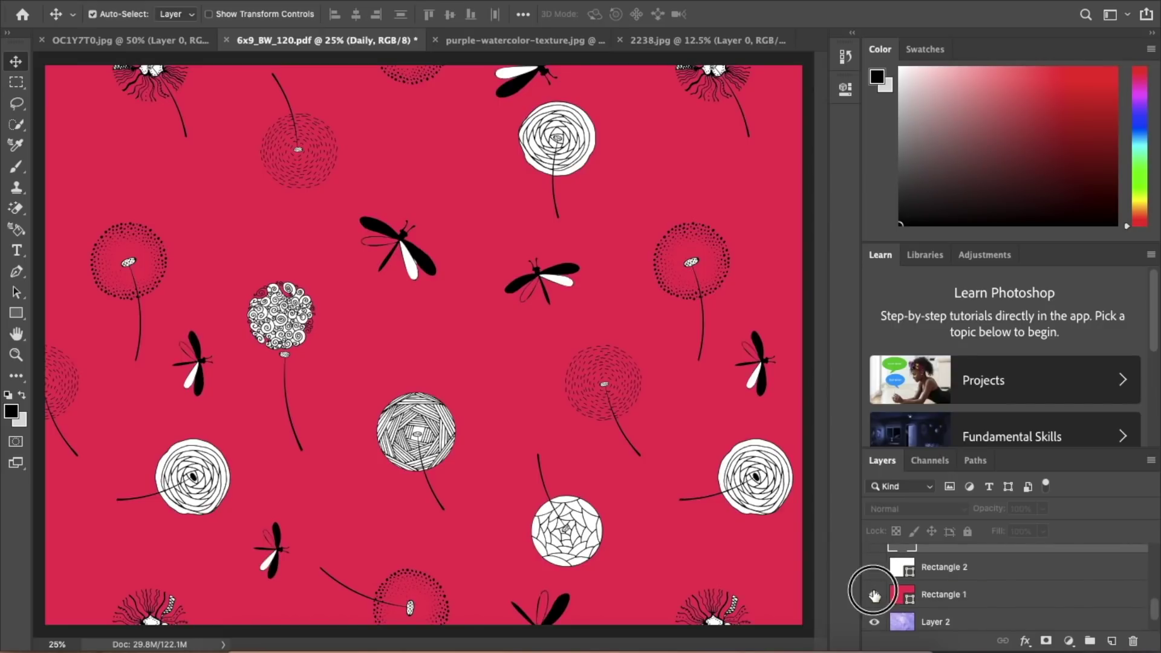
click(875, 594)
Show the Daily Gratitude Journal title text layers on the front cover and the matching title on the spine
scroll(874, 596, up, 8)
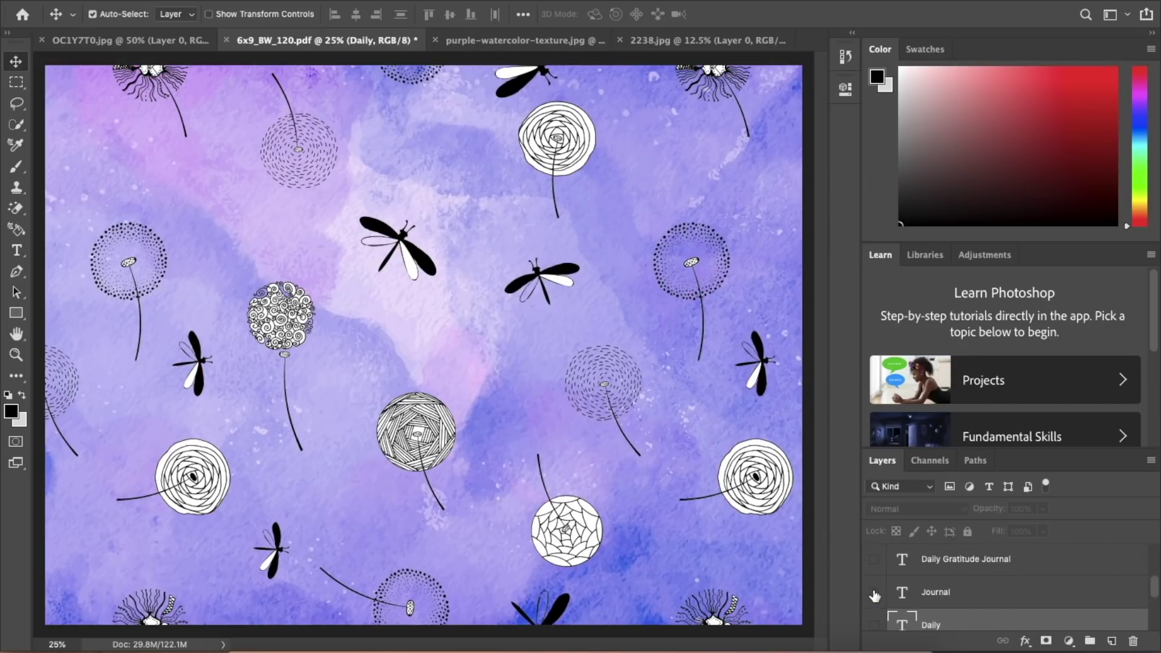
click(874, 625)
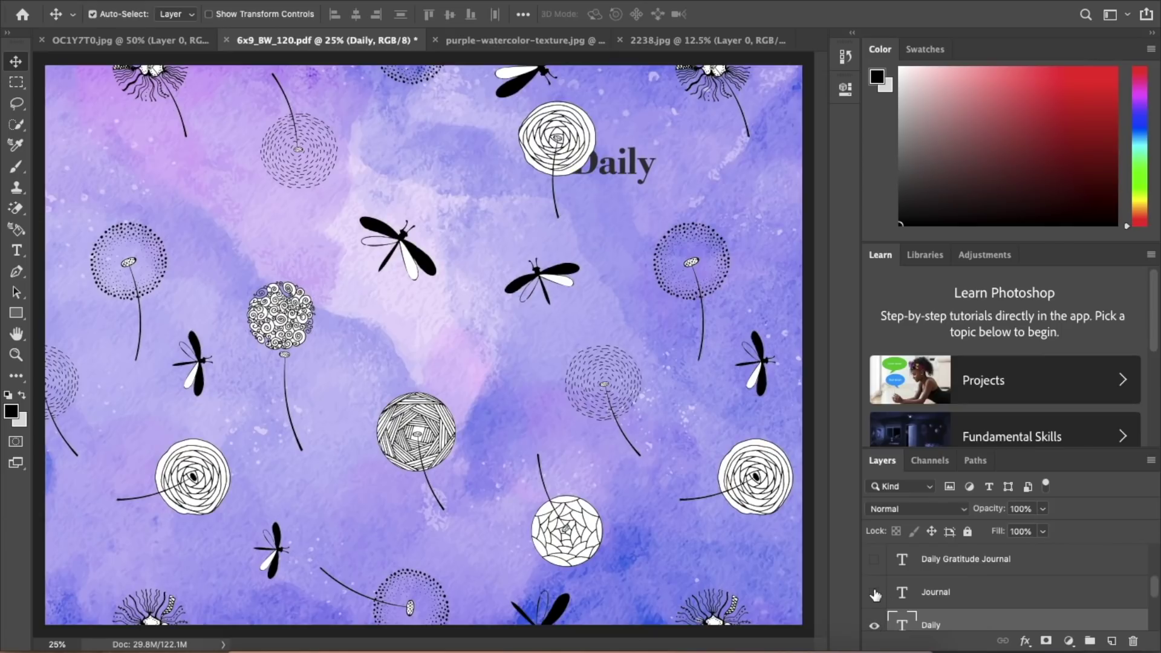
click(874, 592)
click(875, 559)
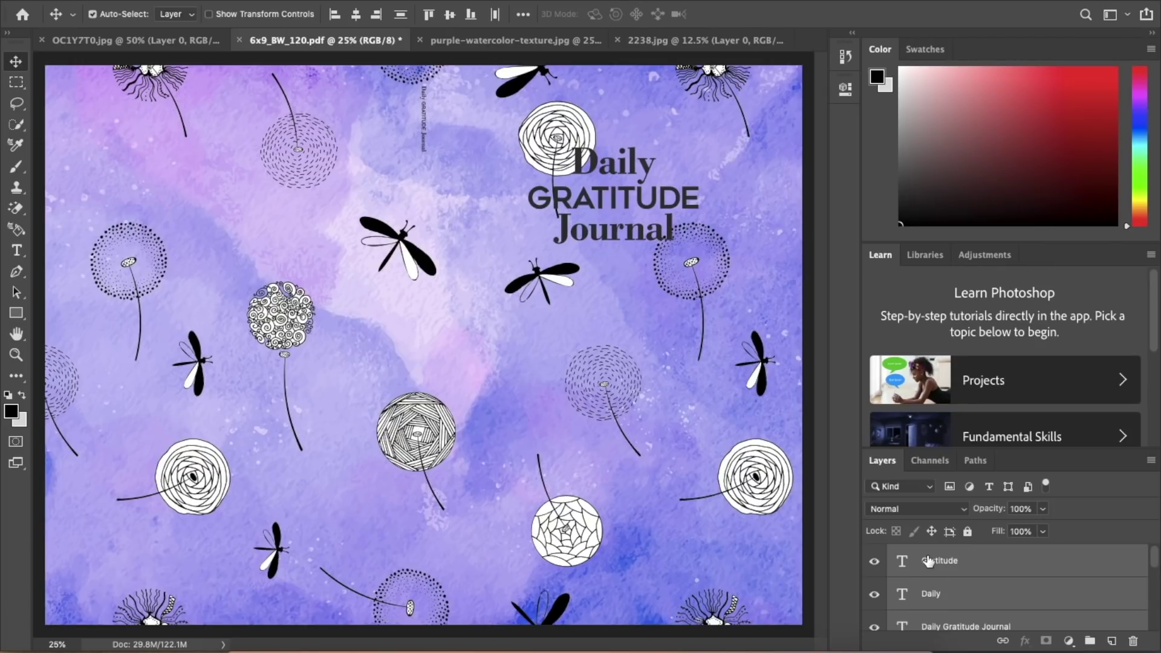
click(928, 561)
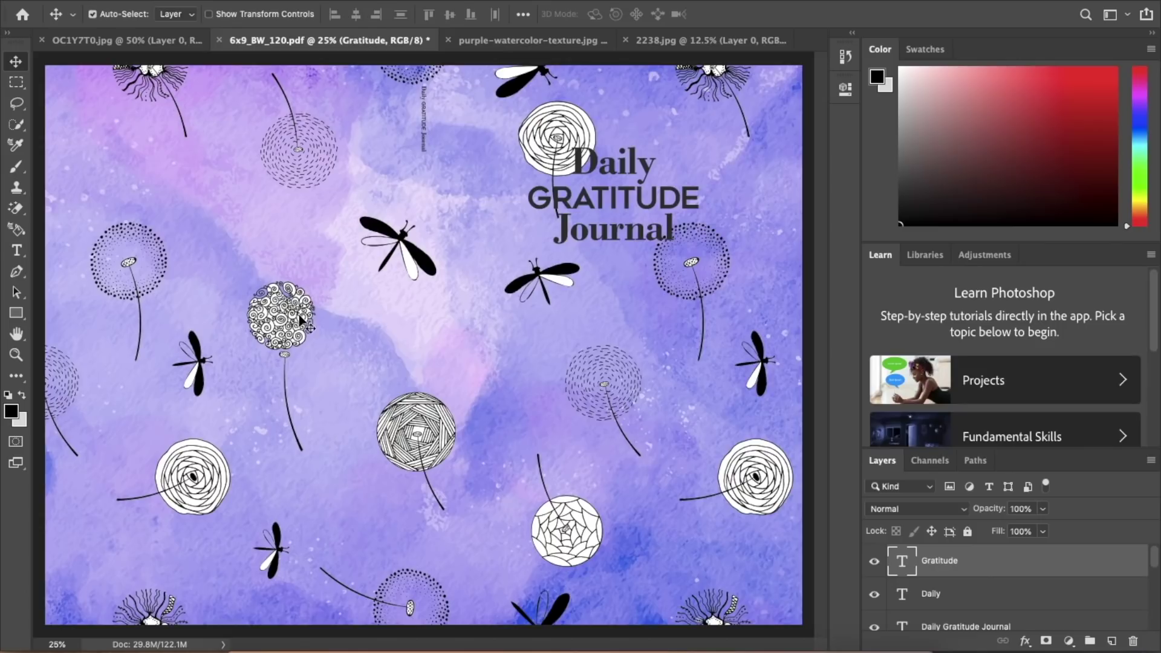
Switch to the white background, hide both pattern layers and show the single dandelion drawing with the title
click(874, 561)
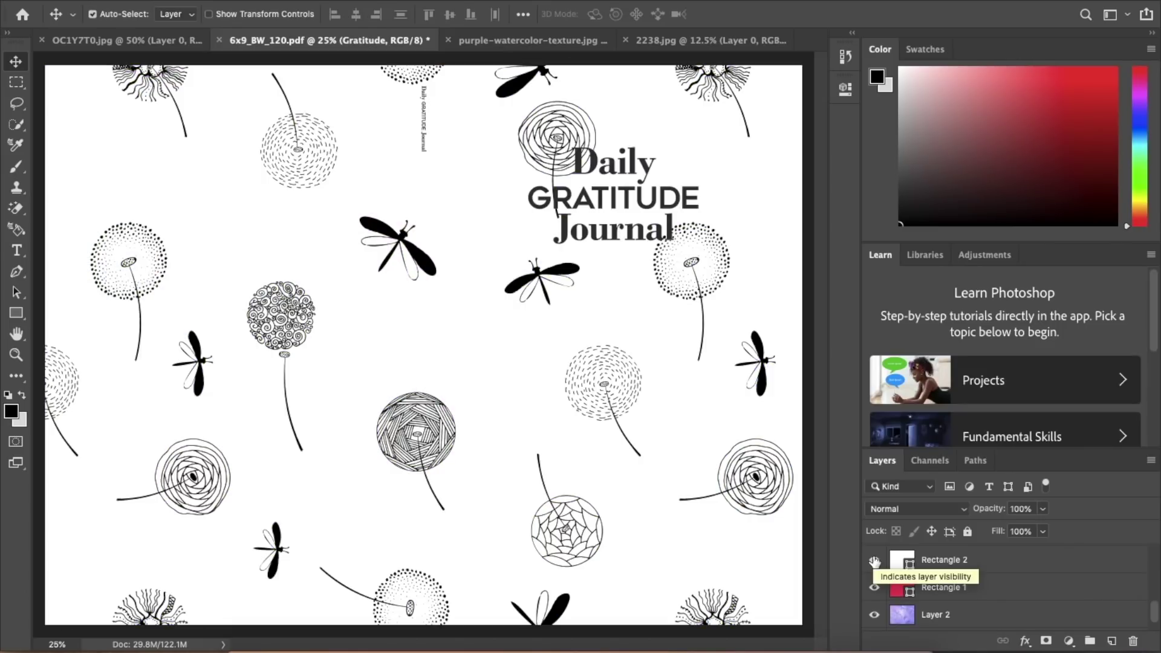
scroll(875, 562, up, 5)
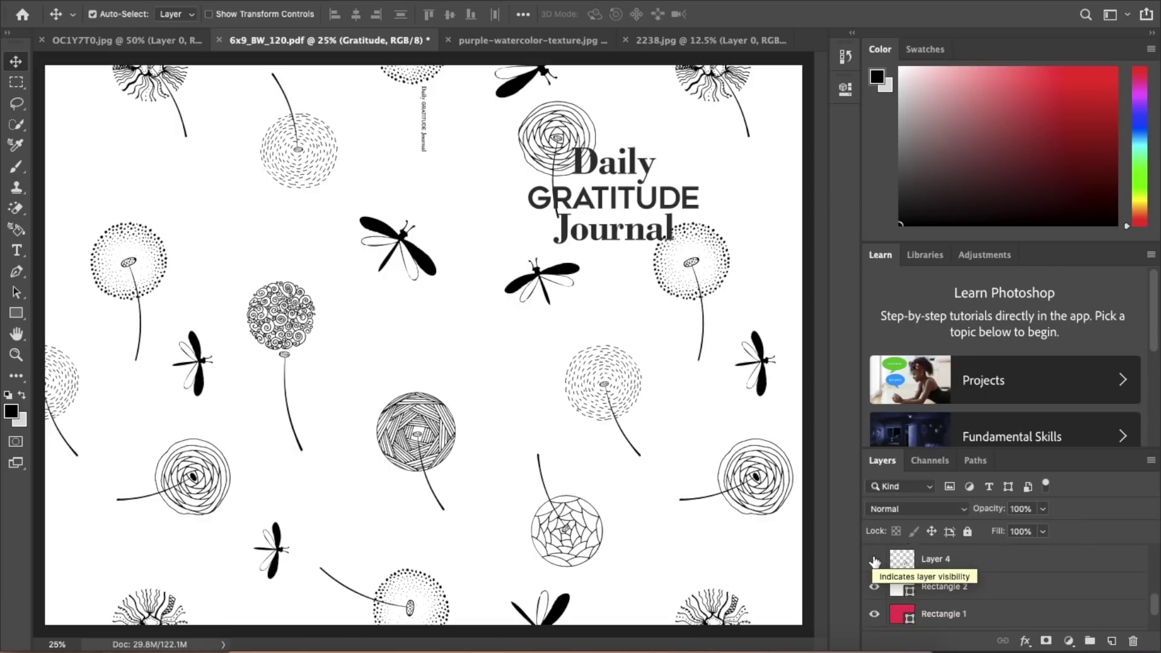
scroll(874, 561, down, 2)
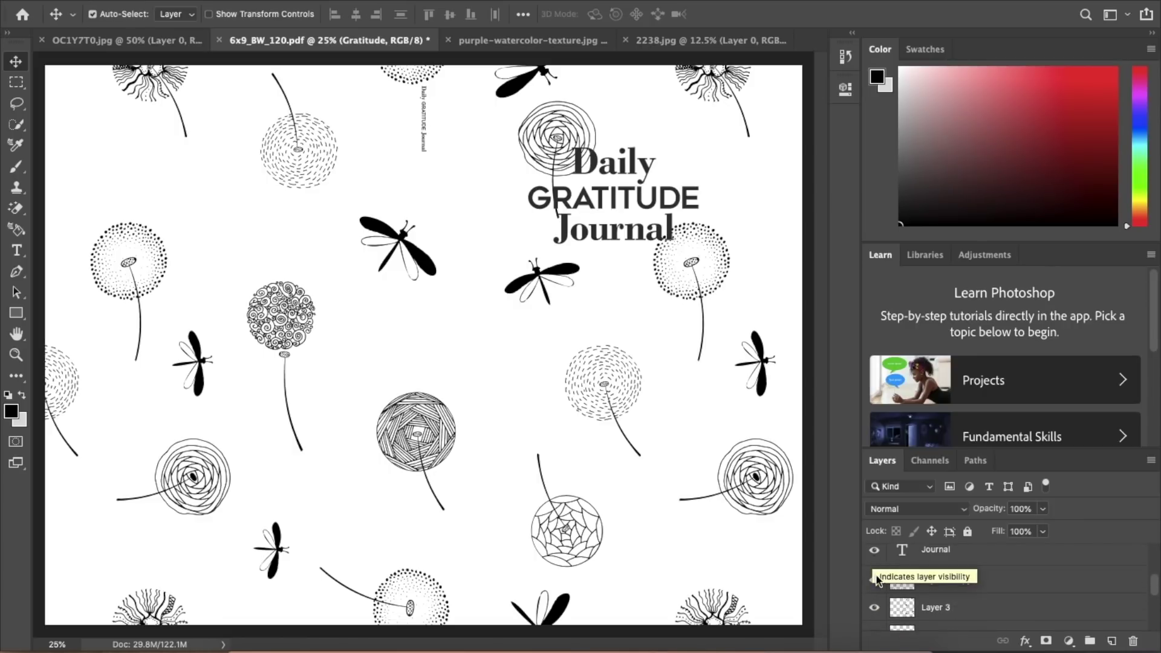
click(874, 579)
click(878, 611)
scroll(878, 615, down, 1)
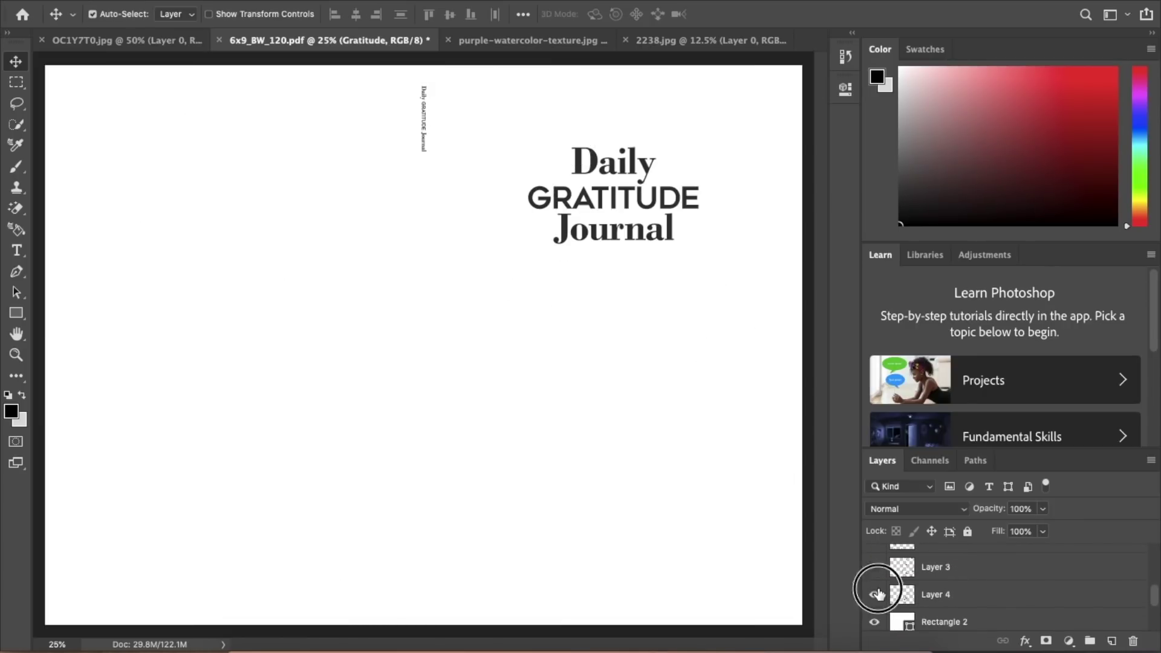
click(875, 594)
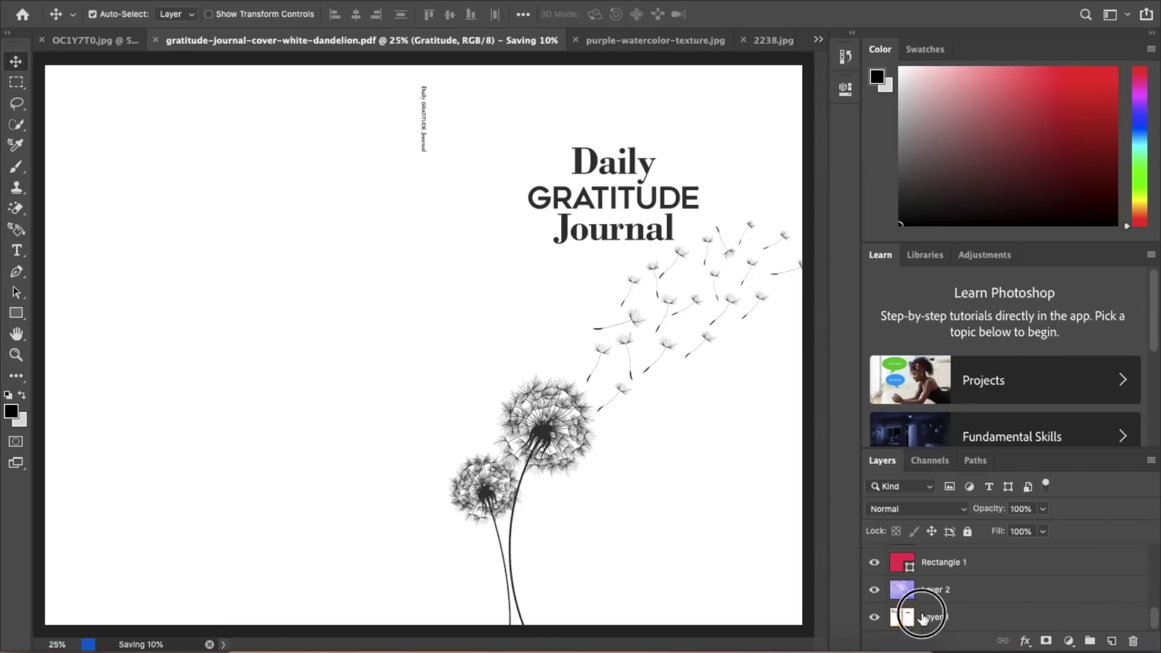
Flatten the white dandelion cover into one background layer, discarding the hidden layers
right_click(920, 611)
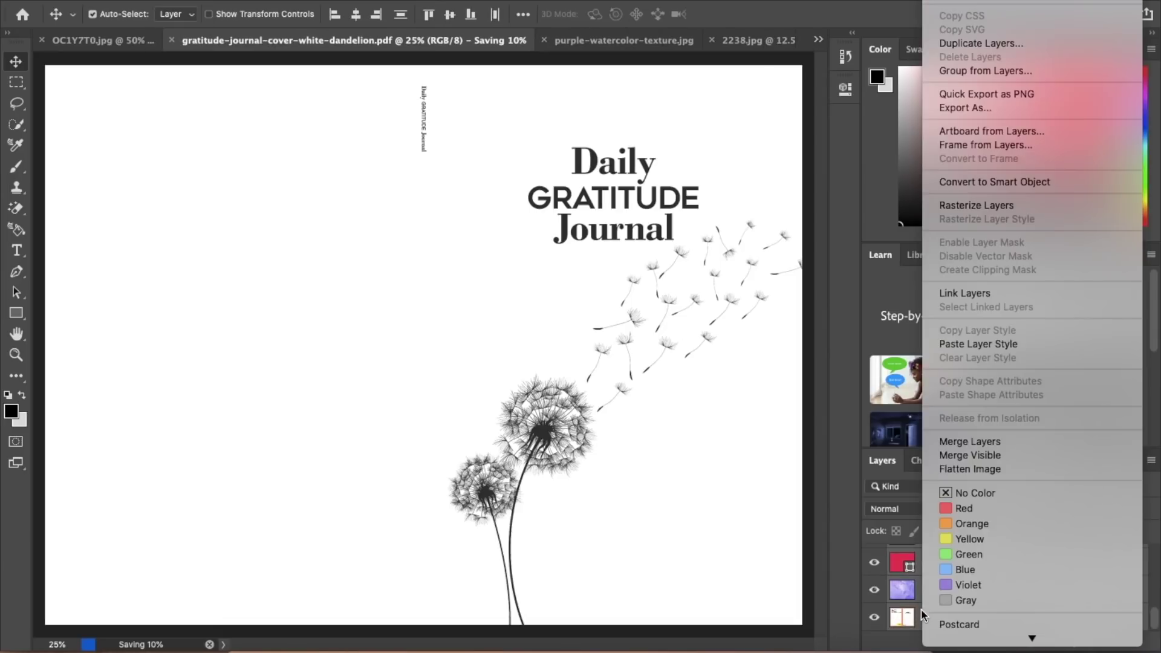
click(970, 468)
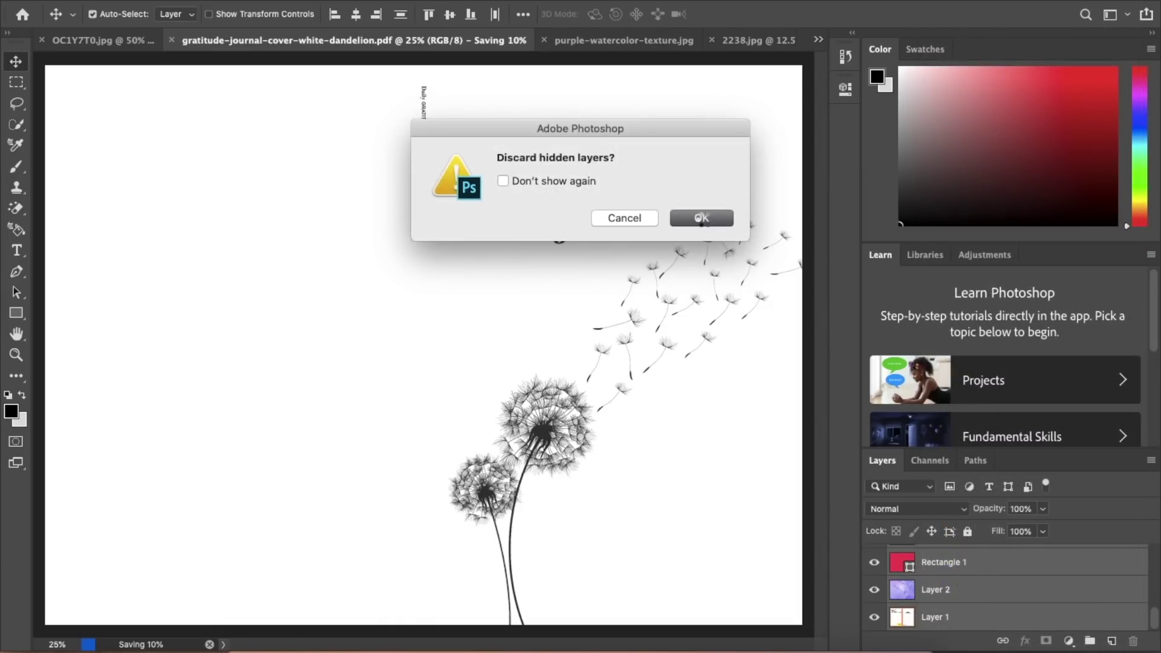
click(703, 218)
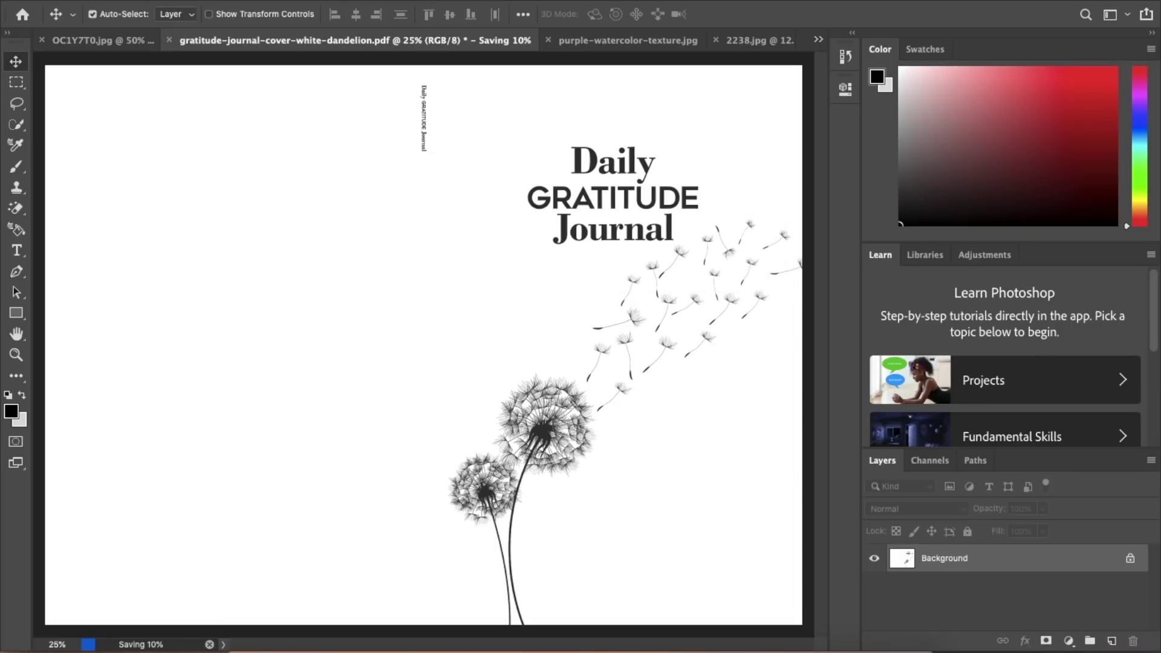
Save the flattened gratitude-journal-cover-white-dandelion.pdf with the modified Press Quality preset, keeping Photoshop editing capabilities
click(139, 0)
click(160, 126)
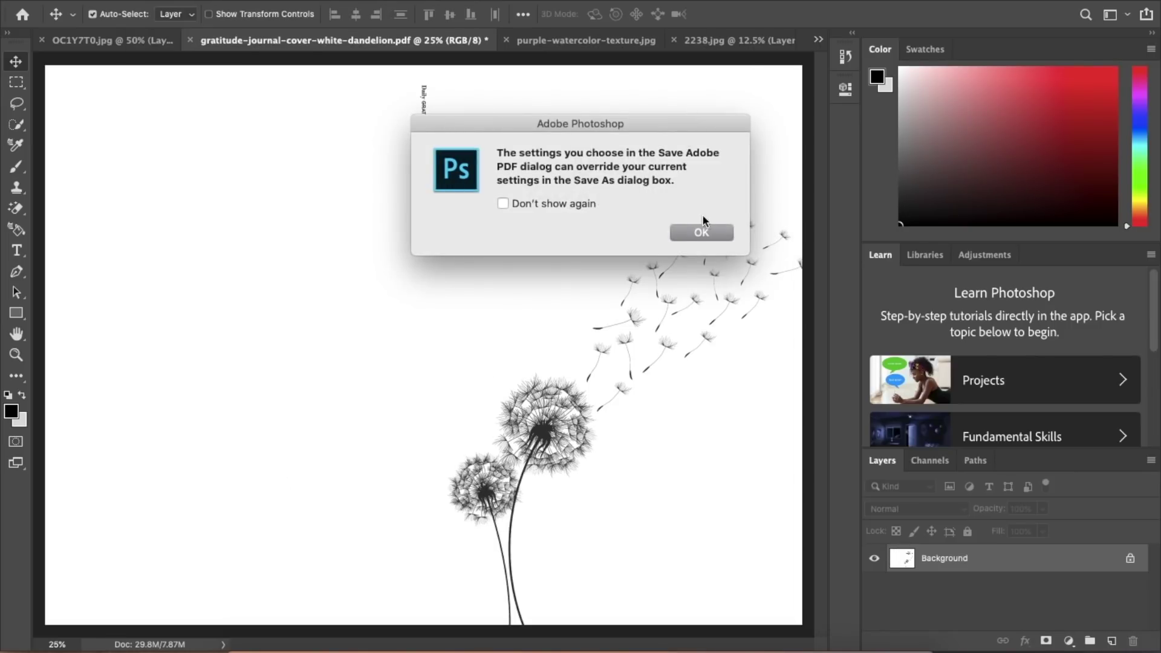
click(702, 231)
click(811, 509)
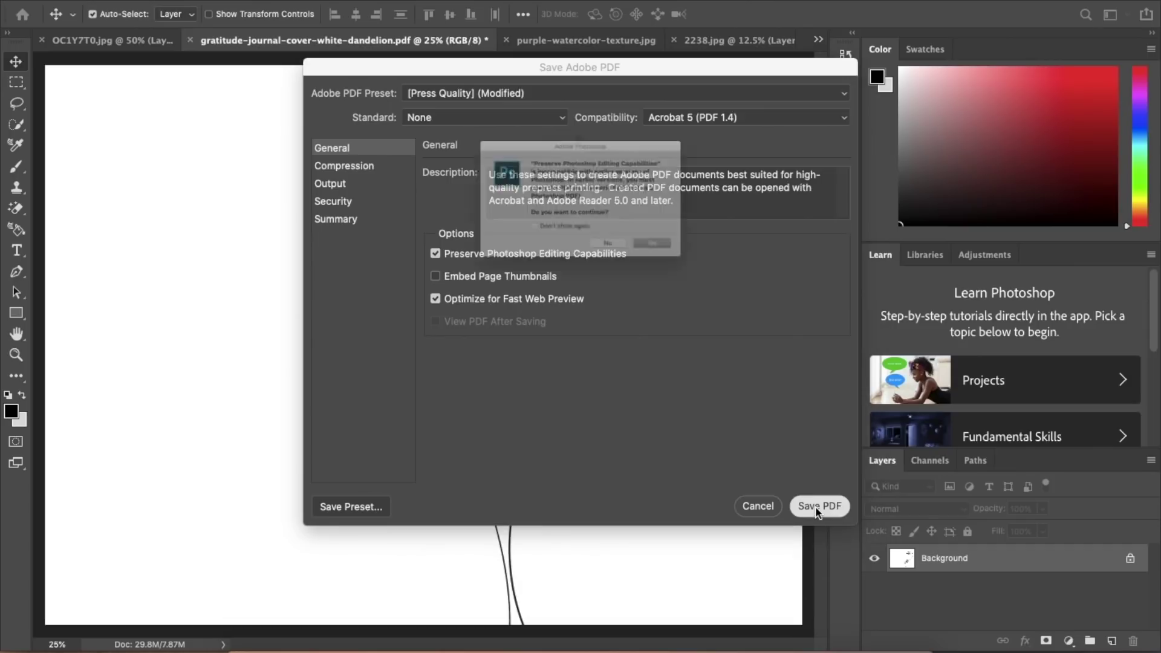
click(706, 275)
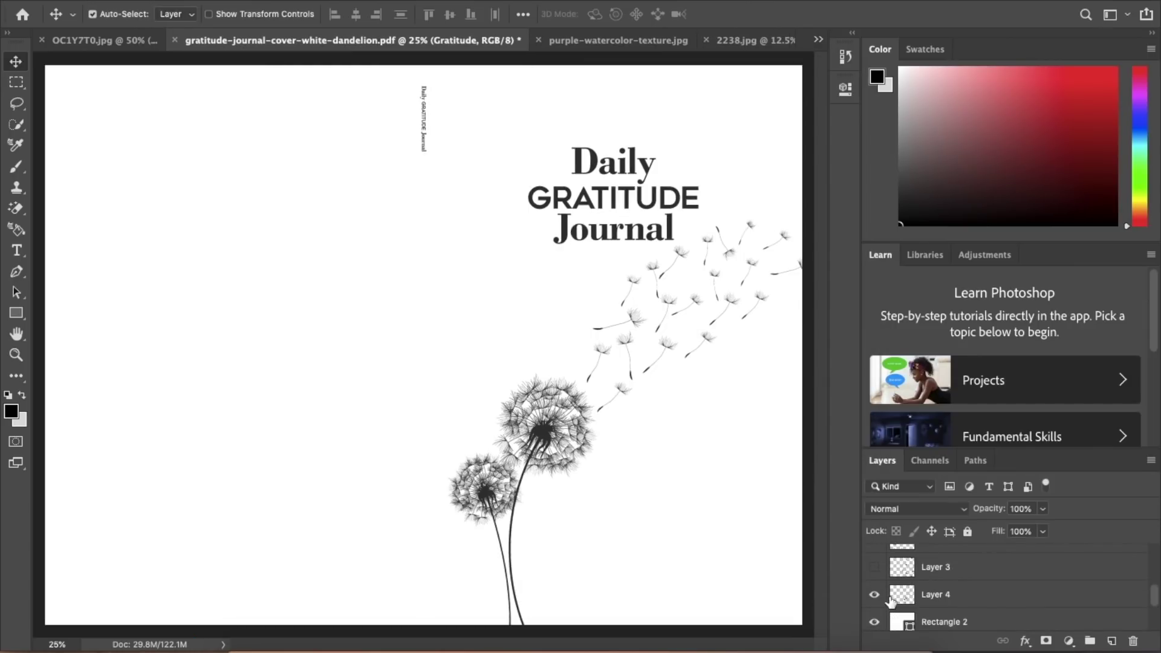
Hide the single dandelion drawing and show Layer 3 and Layer 3 copy so the dandelion pattern fills the white cover
click(874, 595)
click(874, 568)
scroll(874, 569, up, 1)
click(875, 556)
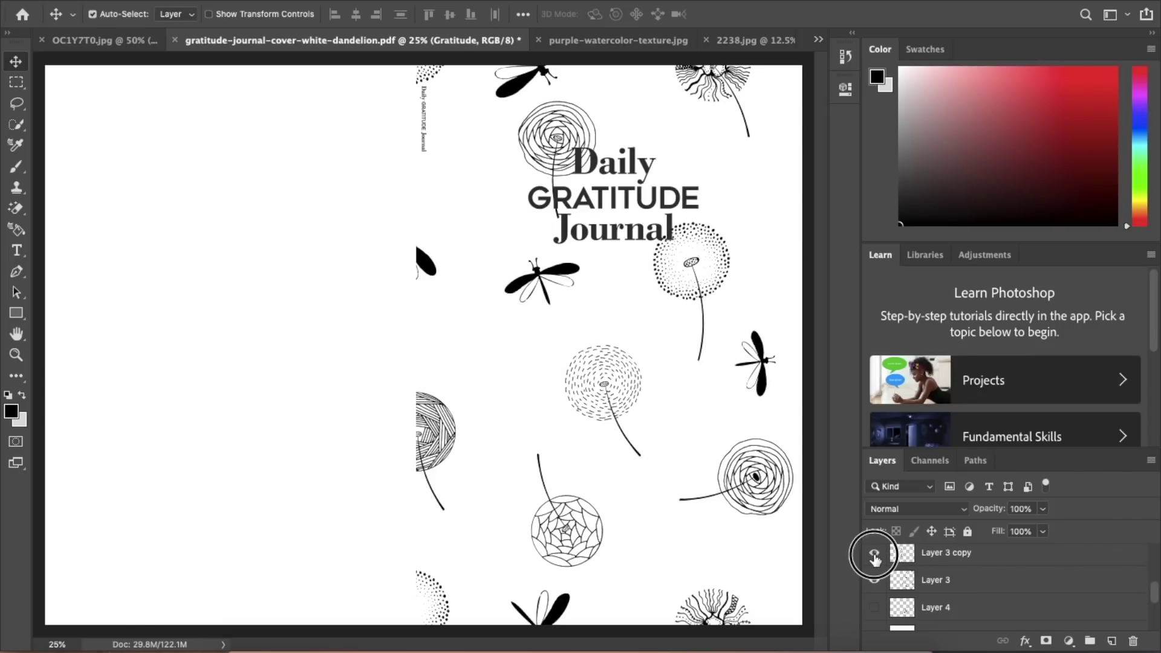
scroll(875, 558, up, 2)
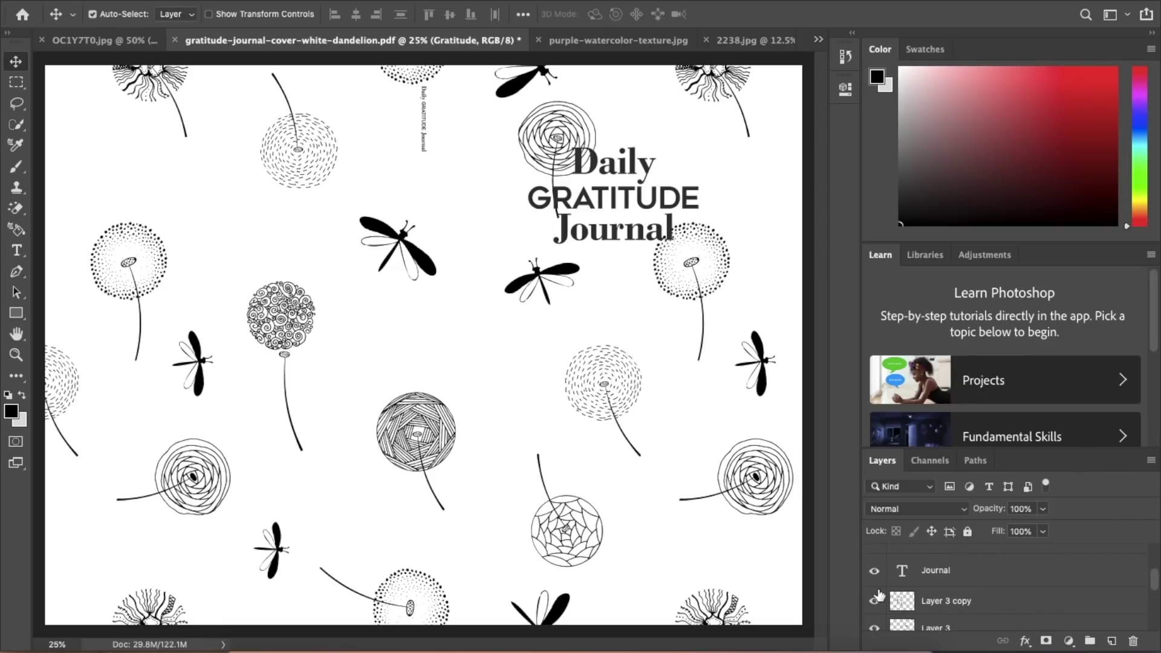
Change the text color of the title word Daily to a bright pink
click(16, 250)
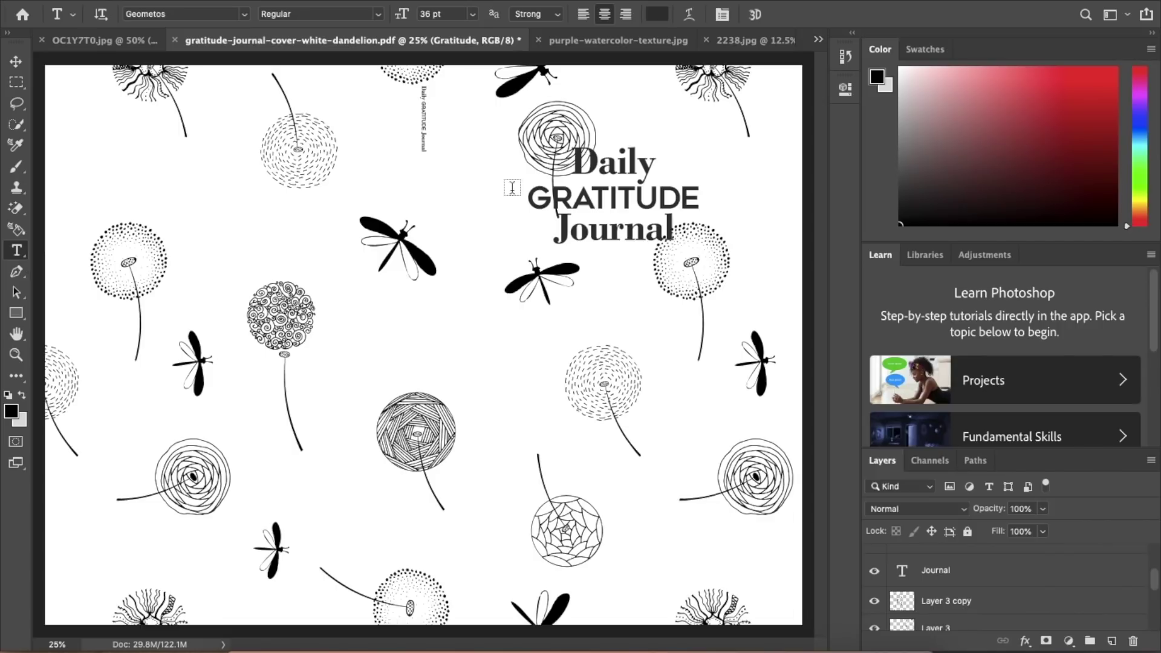
click(642, 165)
double_click(643, 165)
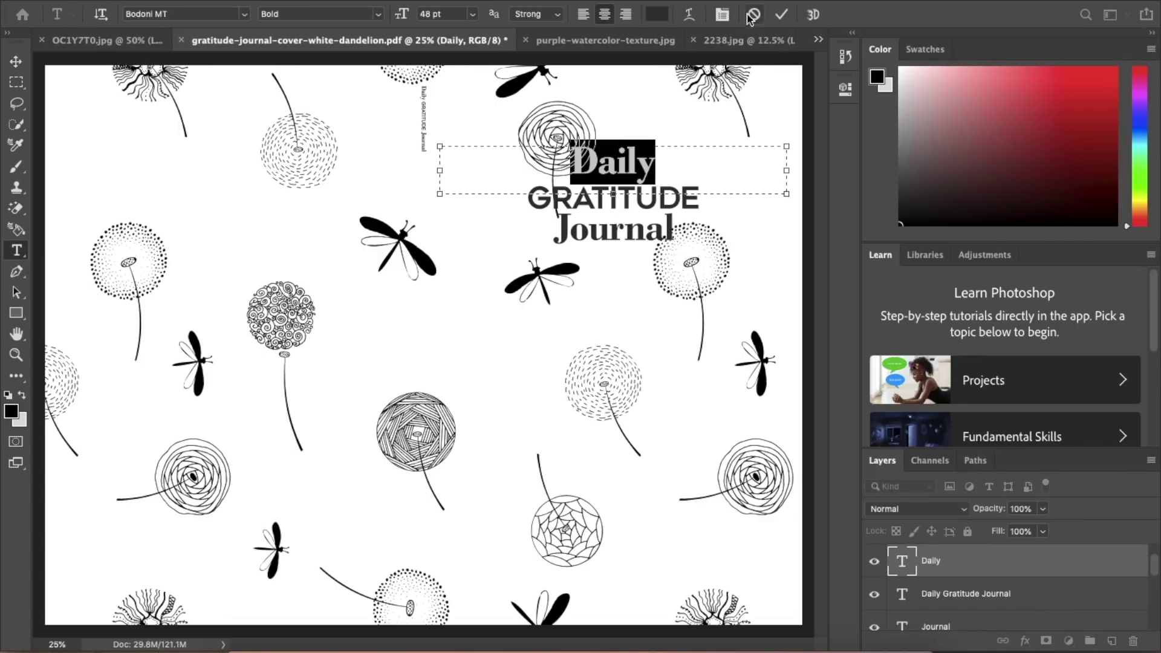
click(657, 14)
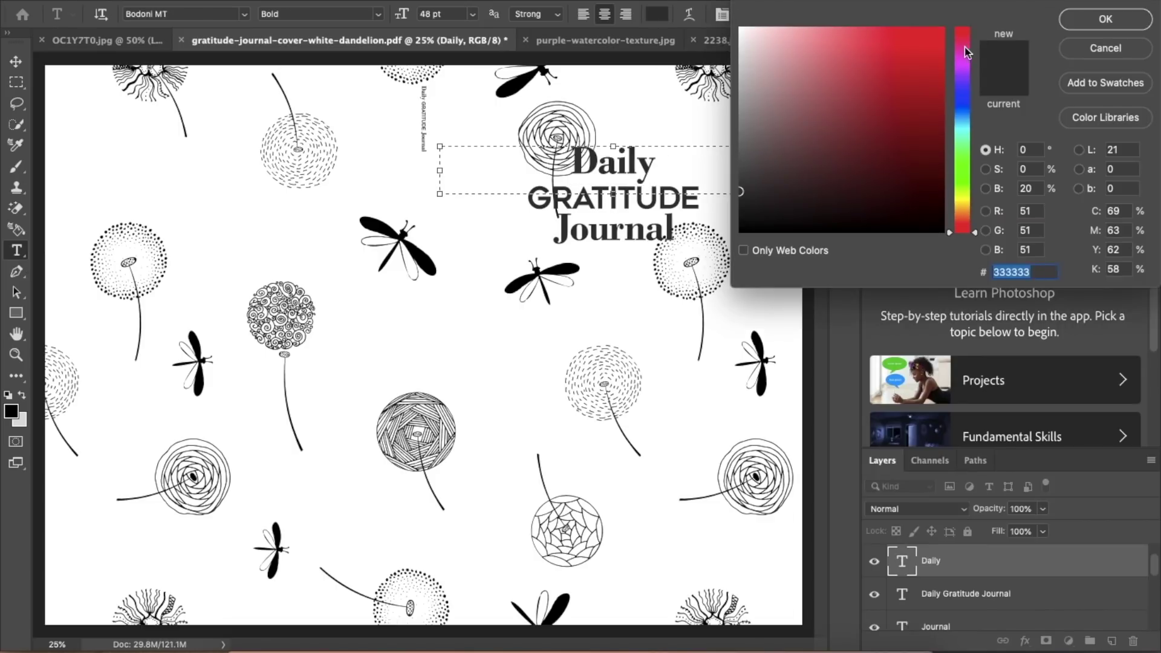
click(966, 48)
click(961, 44)
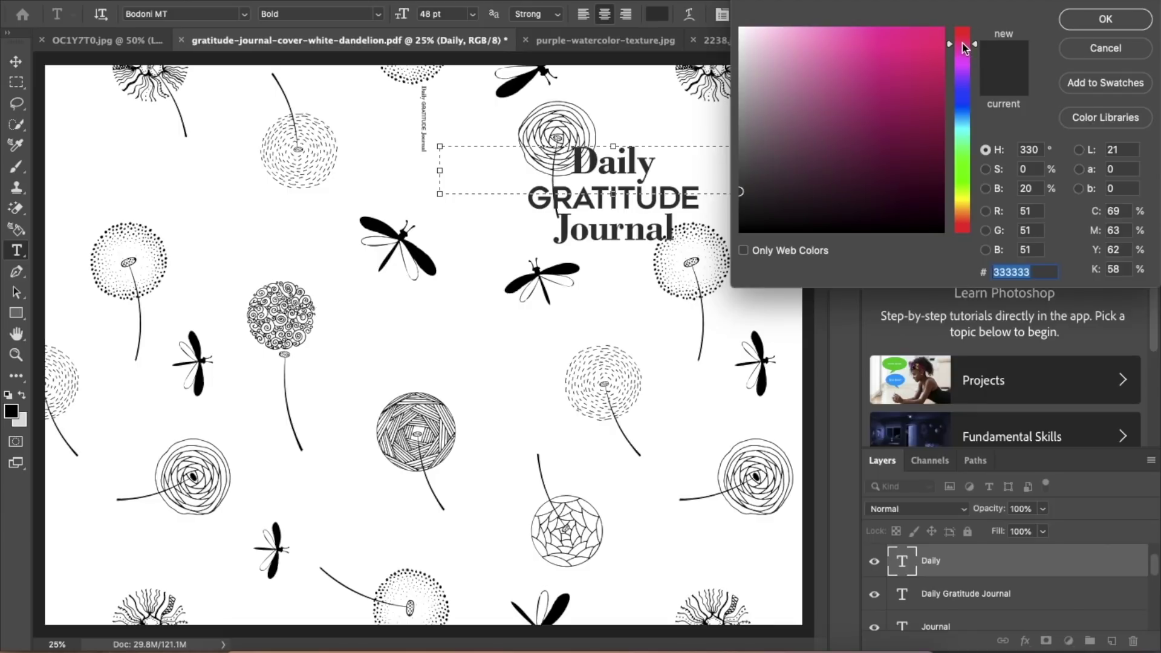
click(911, 30)
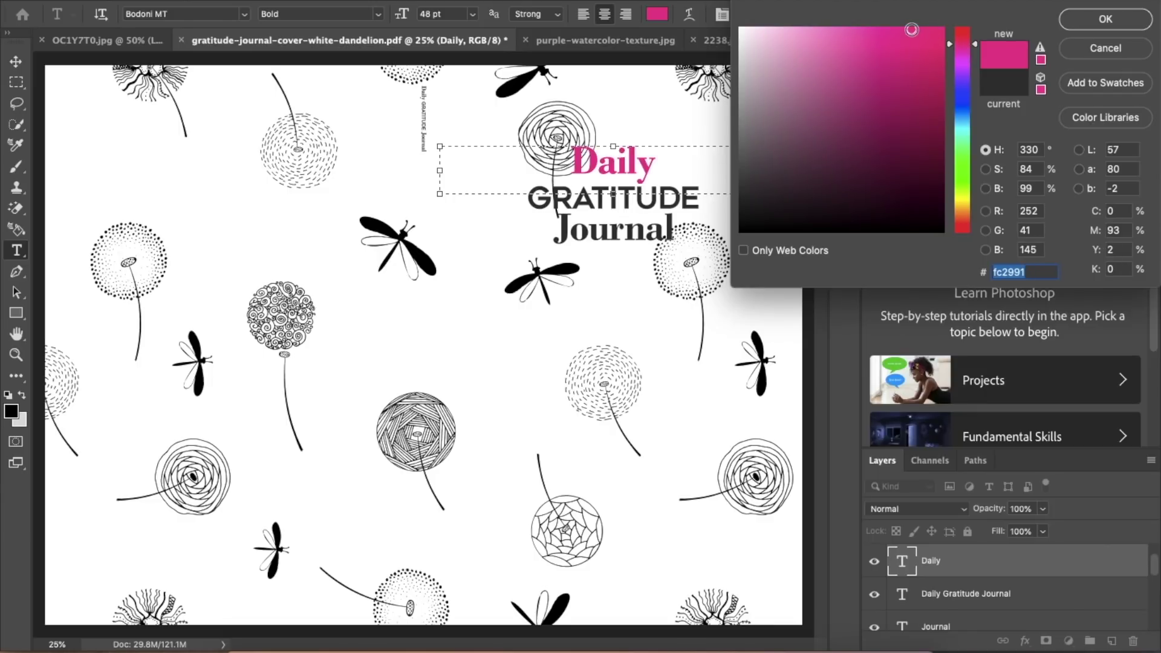
click(907, 31)
click(1102, 27)
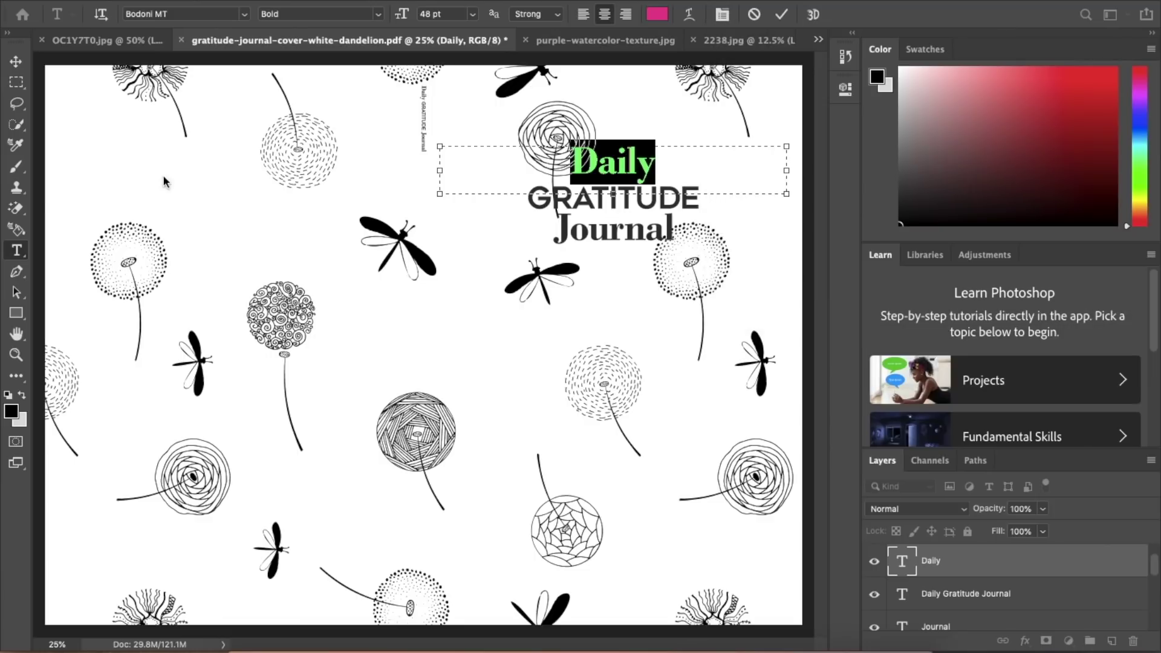
click(26, 232)
Change the text color of the title word Gratitude to the pink f92d92
click(16, 250)
click(643, 200)
double_click(643, 199)
click(657, 14)
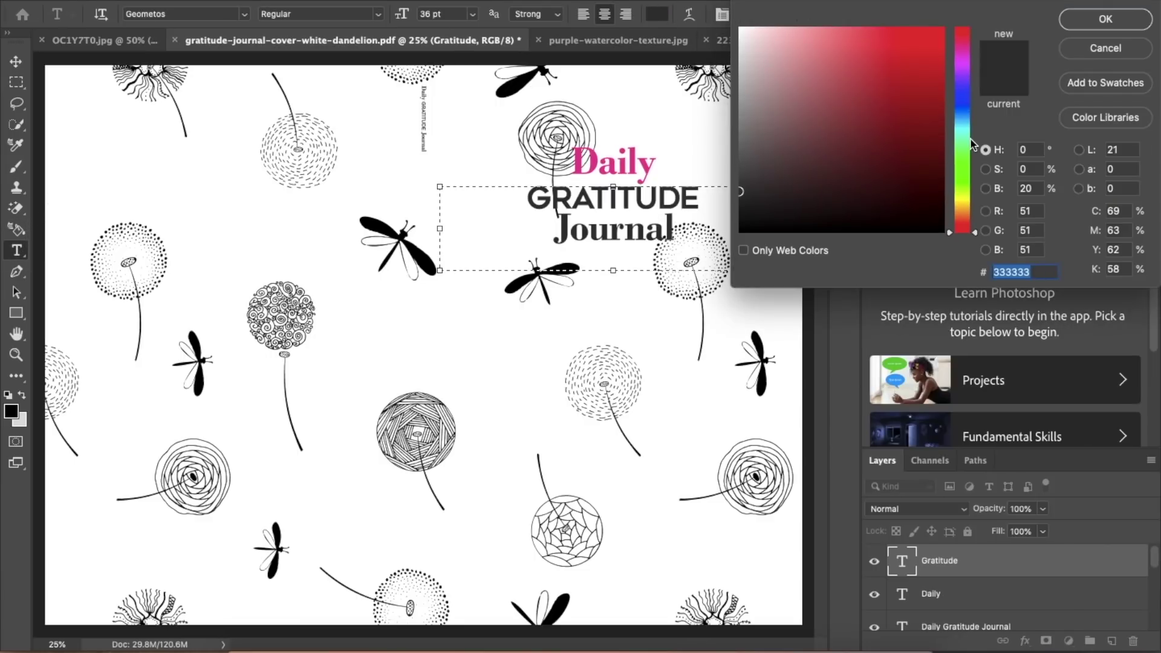
key(super+v)
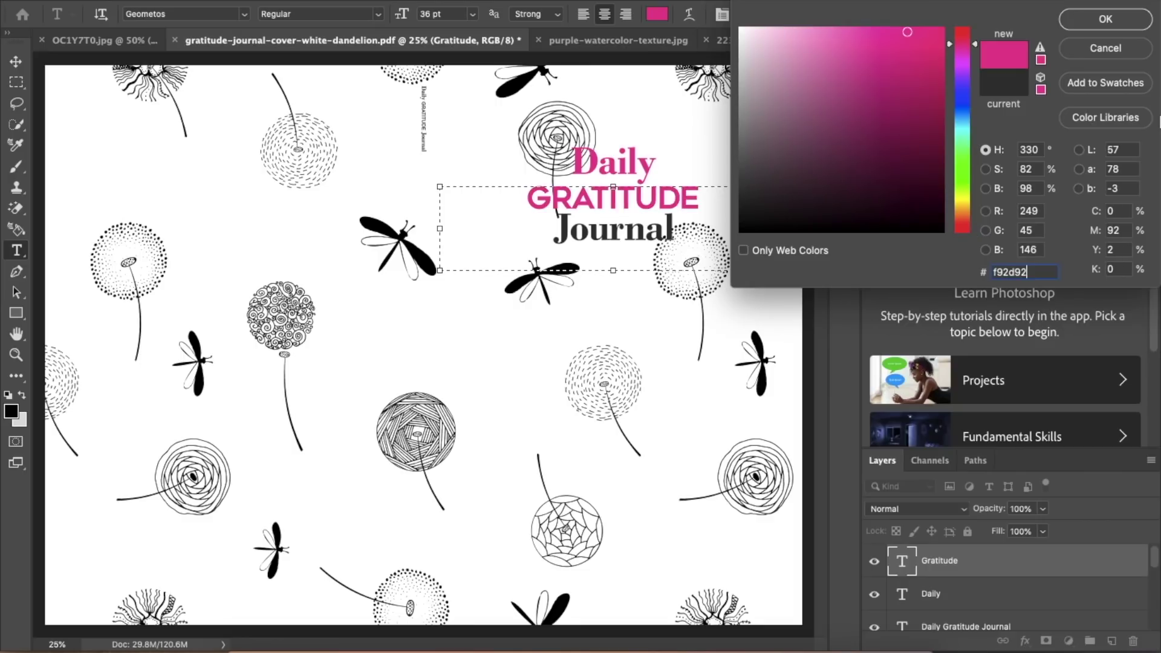
click(1099, 21)
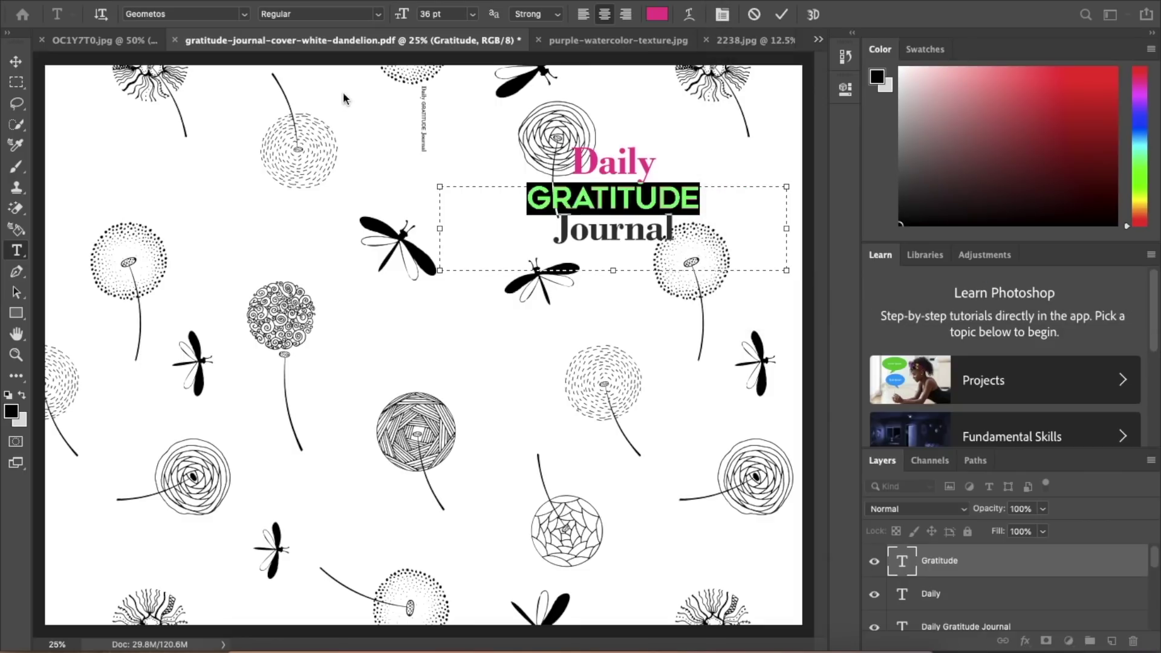
Recolor the title word Journal with the same pink f92d92 and finish the text edit
click(16, 237)
click(15, 250)
double_click(609, 229)
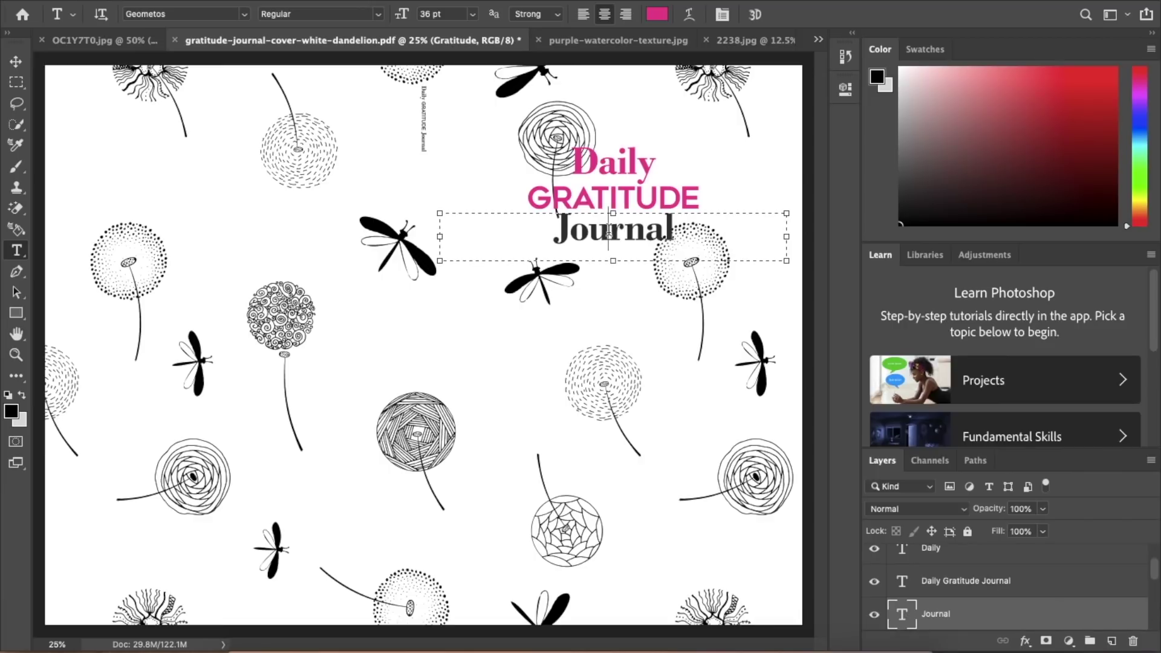
click(656, 14)
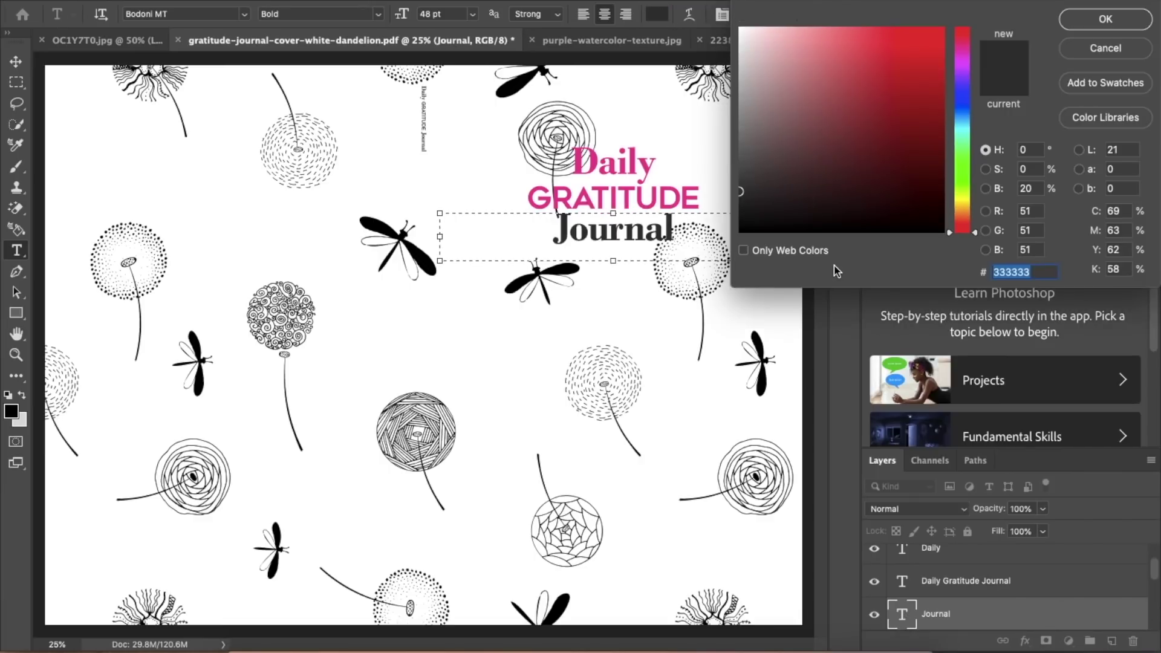
key(super+v)
click(1105, 18)
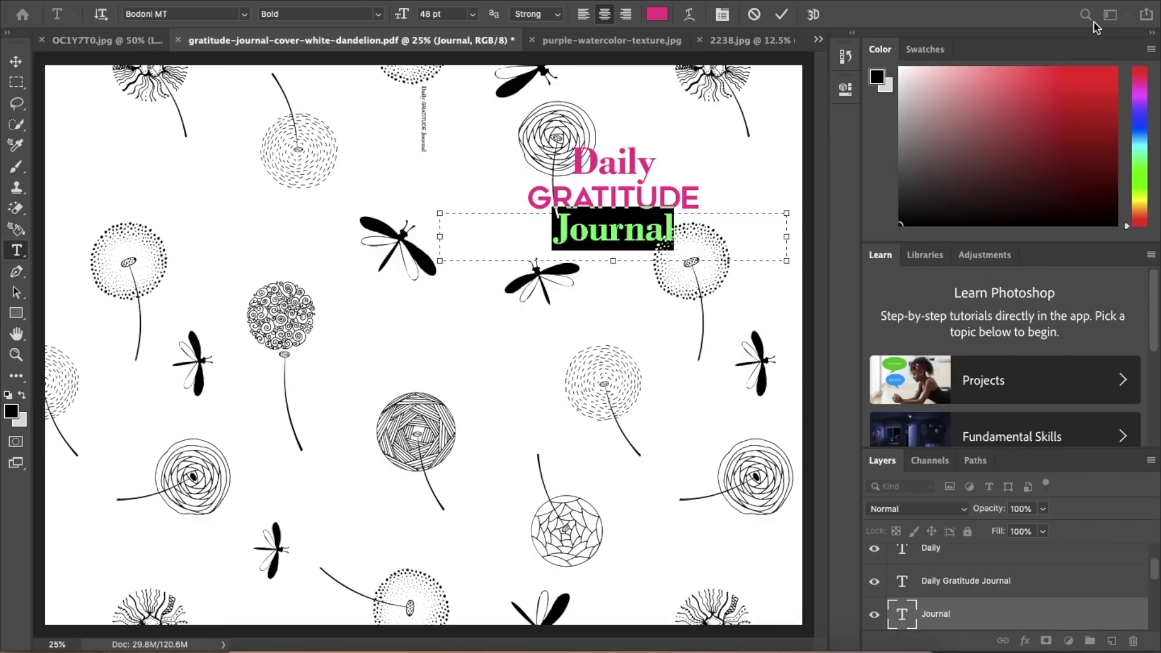
click(16, 61)
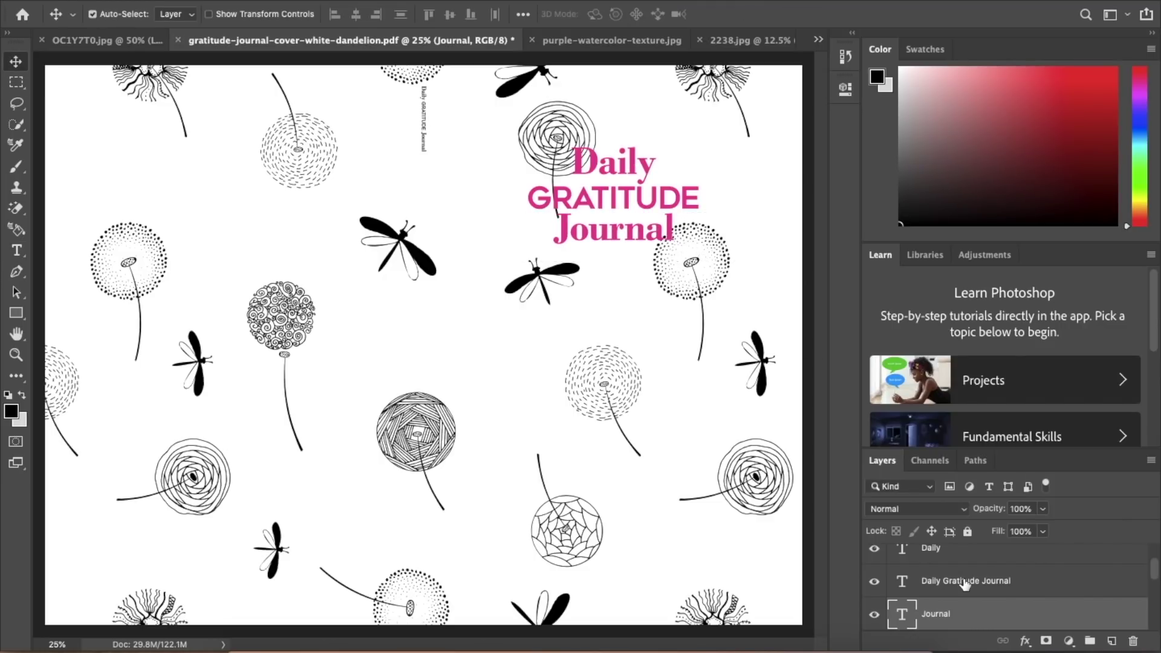
Flatten all layers of the pink-titled dandelion pattern cover into one background layer, discarding the hidden layers
scroll(928, 593, down, 3)
scroll(928, 593, up, 5)
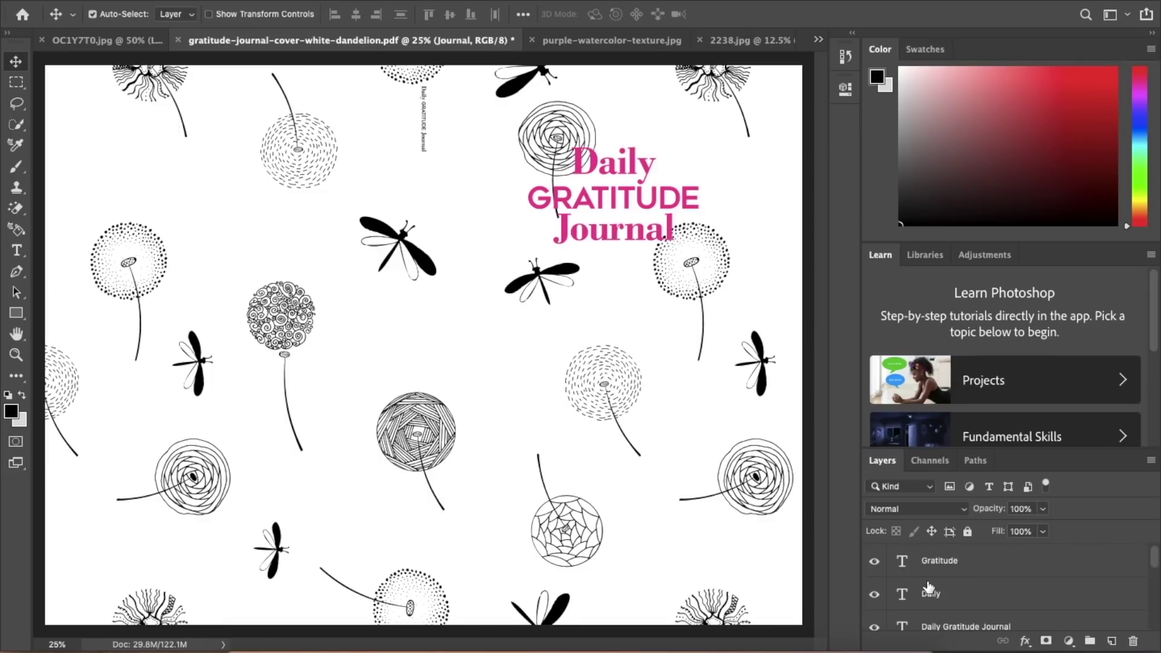
click(937, 560)
scroll(933, 599, down, 3)
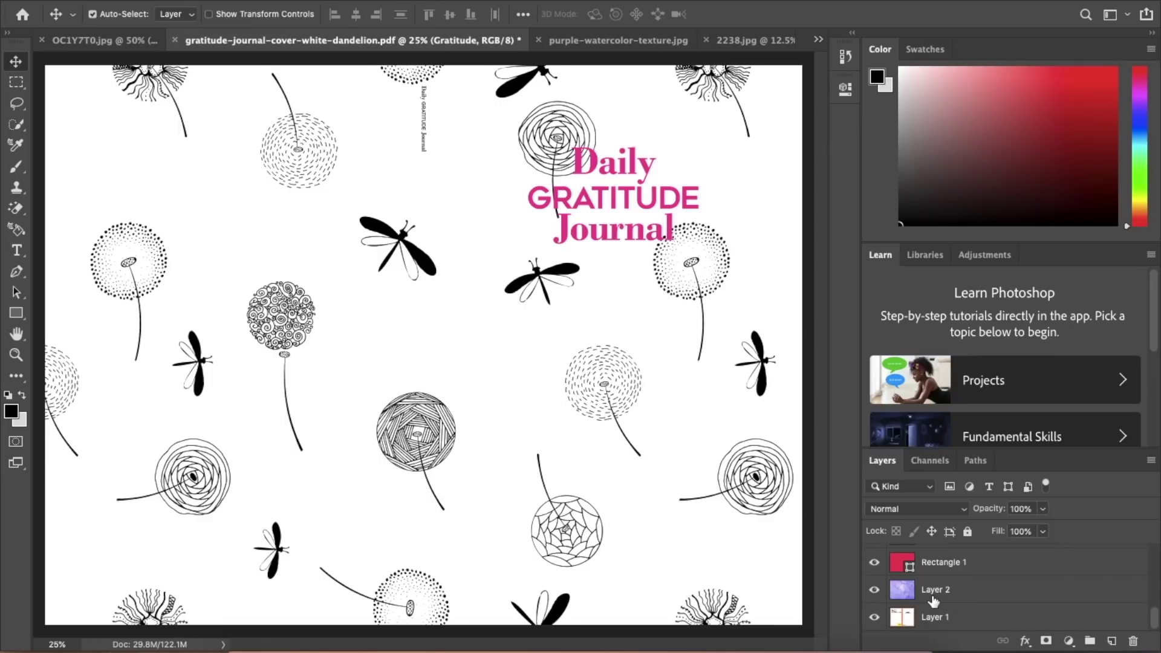
shift+click(931, 617)
right_click(930, 615)
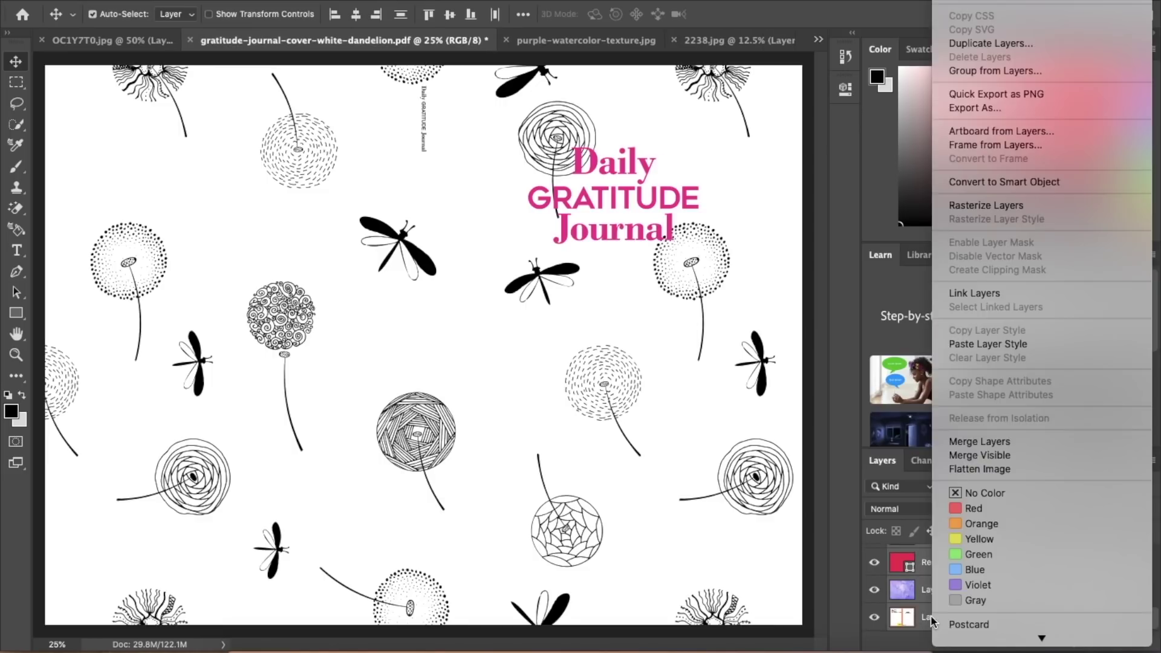
click(961, 468)
click(696, 218)
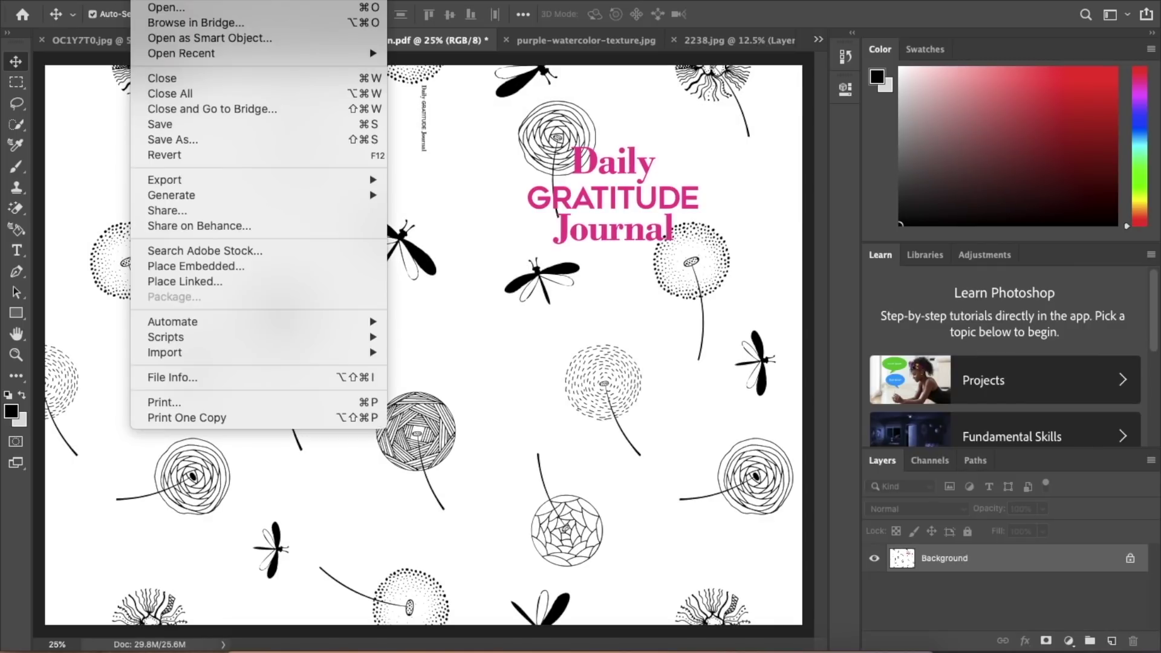
Save the flattened cover as gratitude-journal-cover-pink-dandelion.pdf with the modified Press Quality preset, keeping Photoshop editing capabilities
click(176, 143)
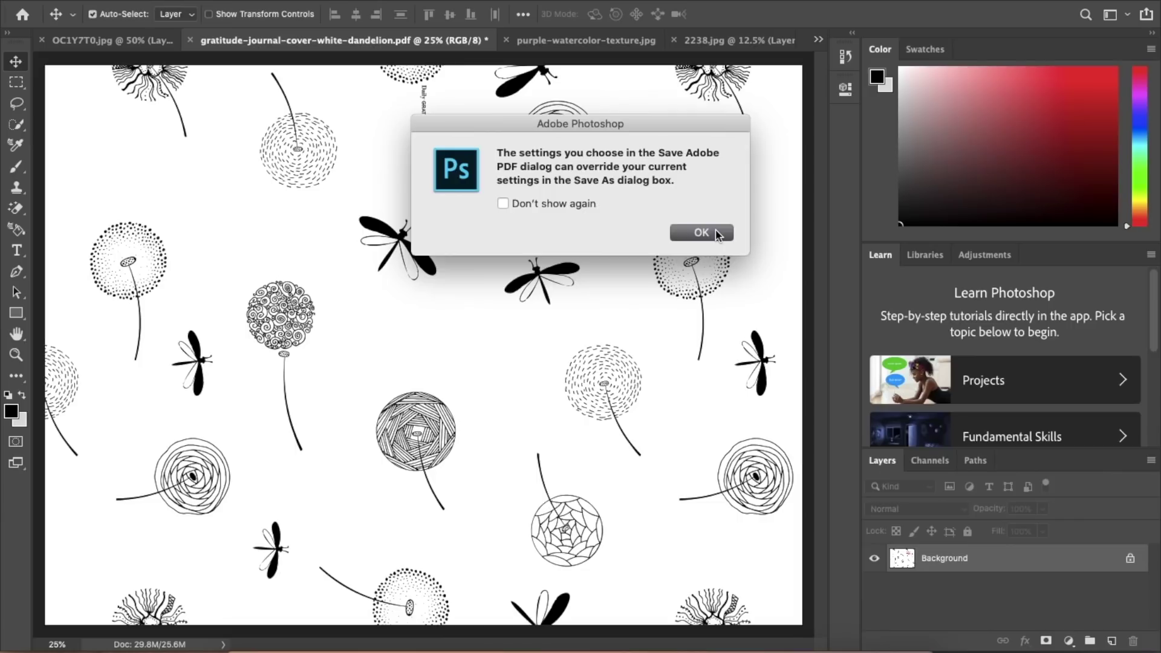
click(717, 235)
click(823, 508)
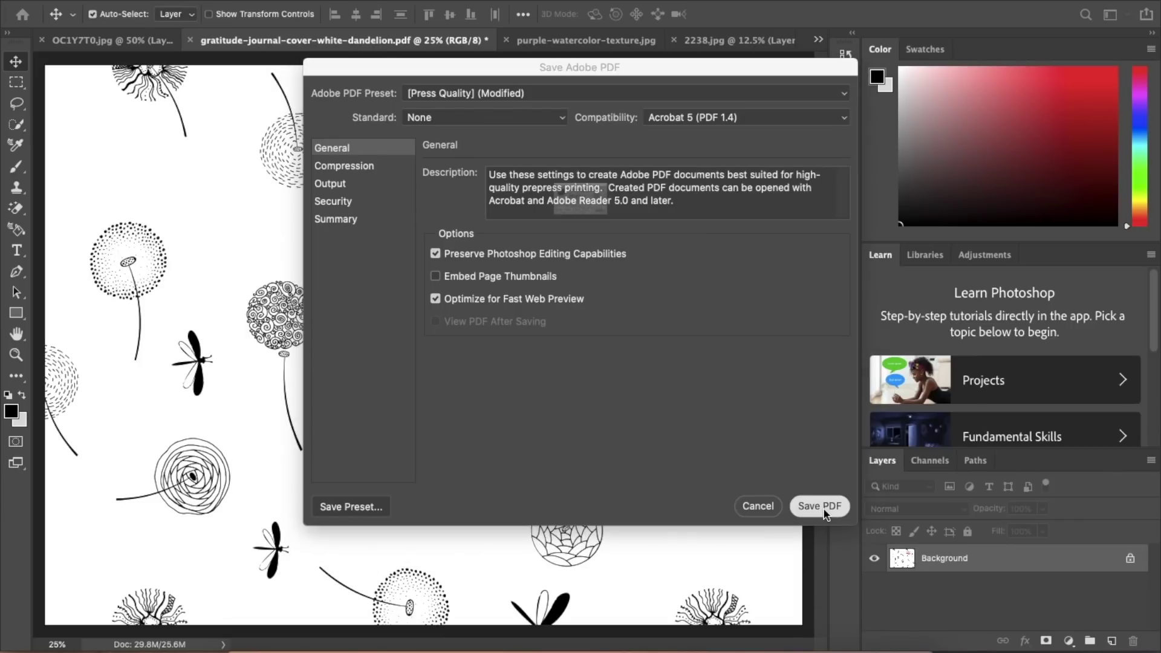
click(700, 270)
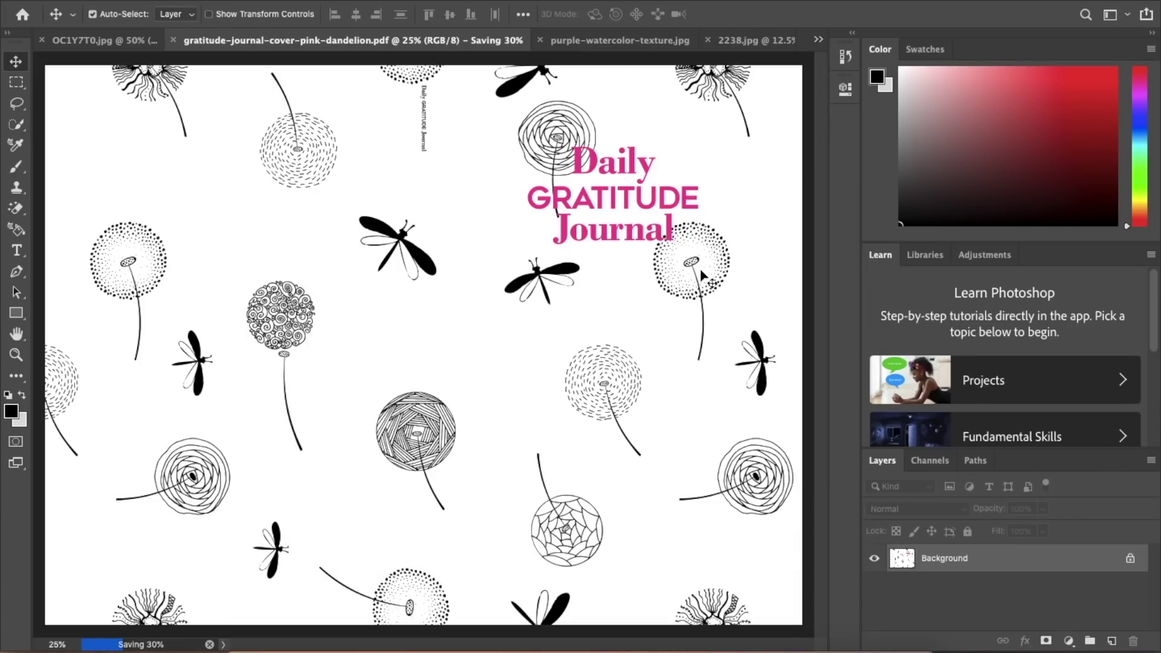